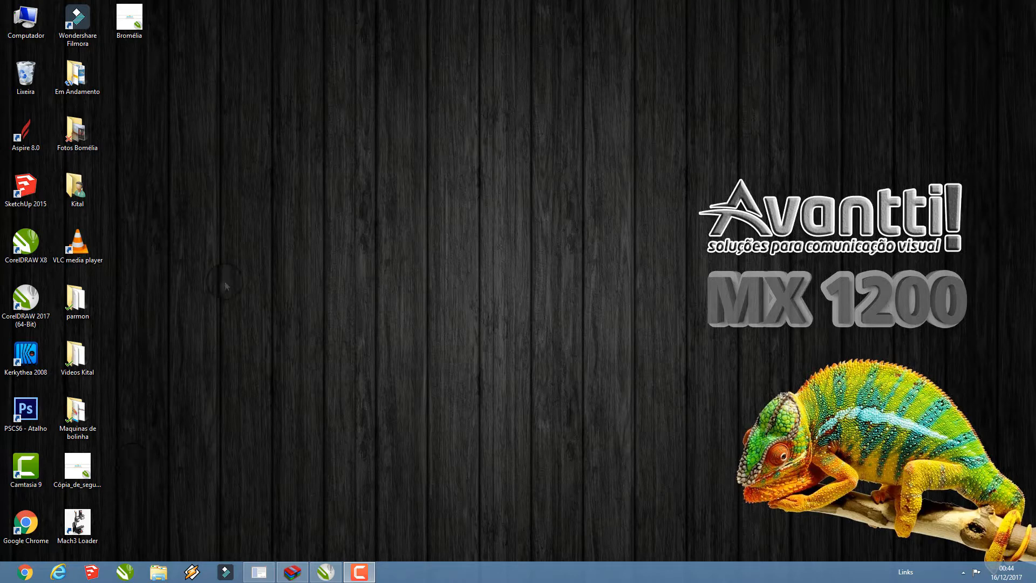
Open the Bromélia file from the desktop in CorelDRAW
left_click(134, 15)
double_click(134, 15)
left_click(9, 122)
double_click(10, 127)
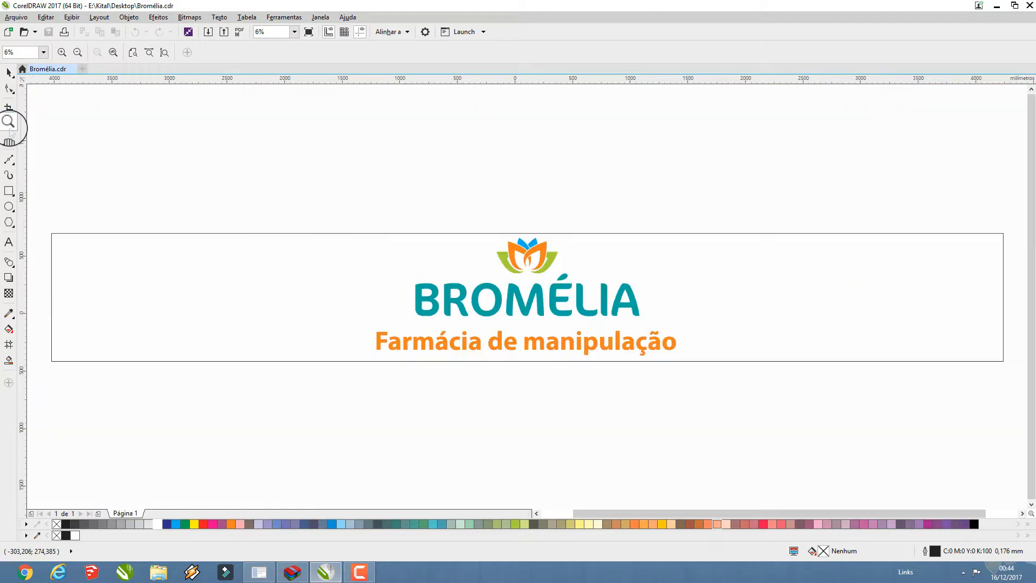
left_click(11, 74)
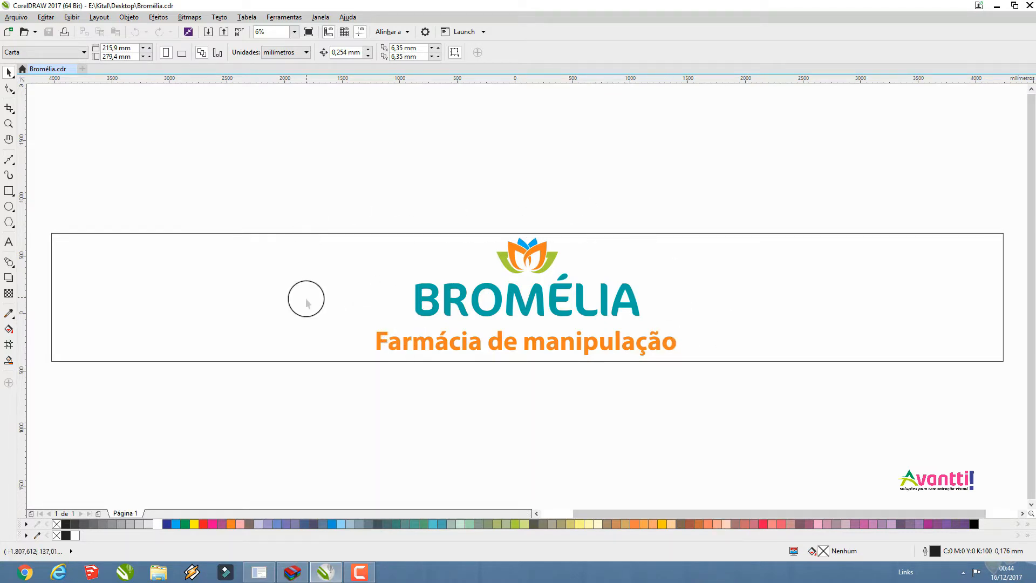
Copy the flower symbol and BROMÉLIA lettering, and create a new A4 document with the default settings
left_click(544, 257)
left_click_drag(308, 158, 669, 323)
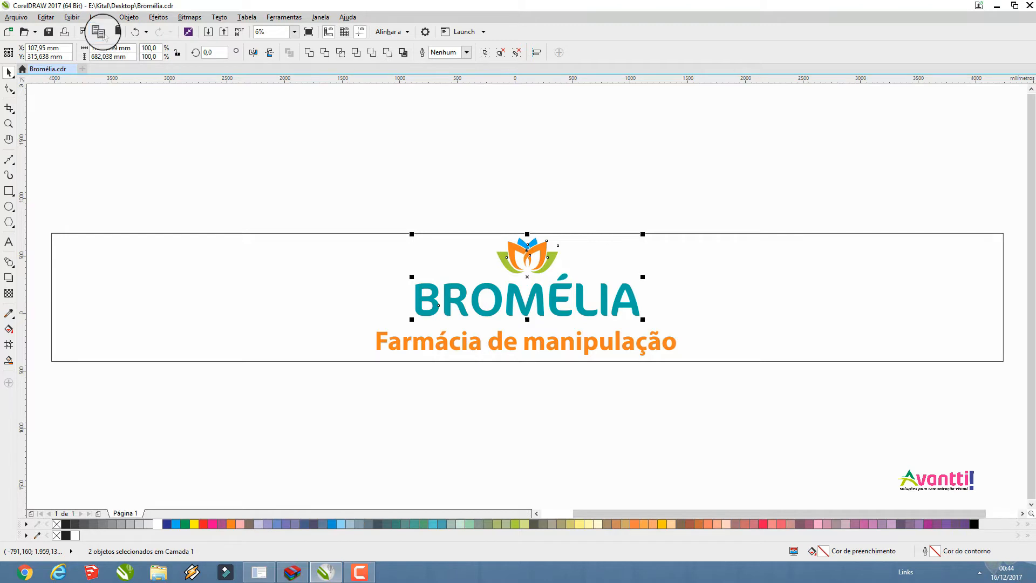
left_click(8, 31)
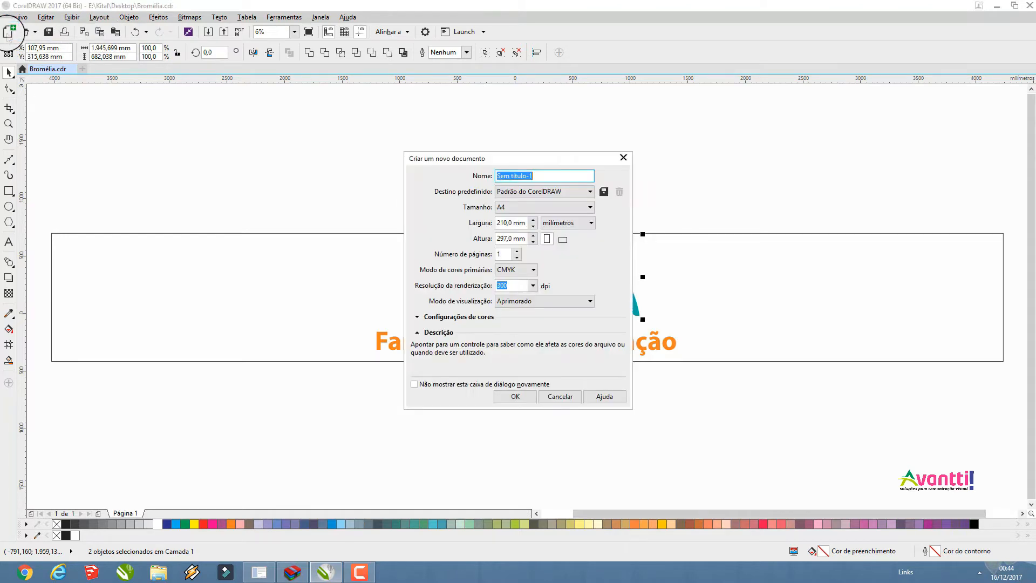
left_click(510, 395)
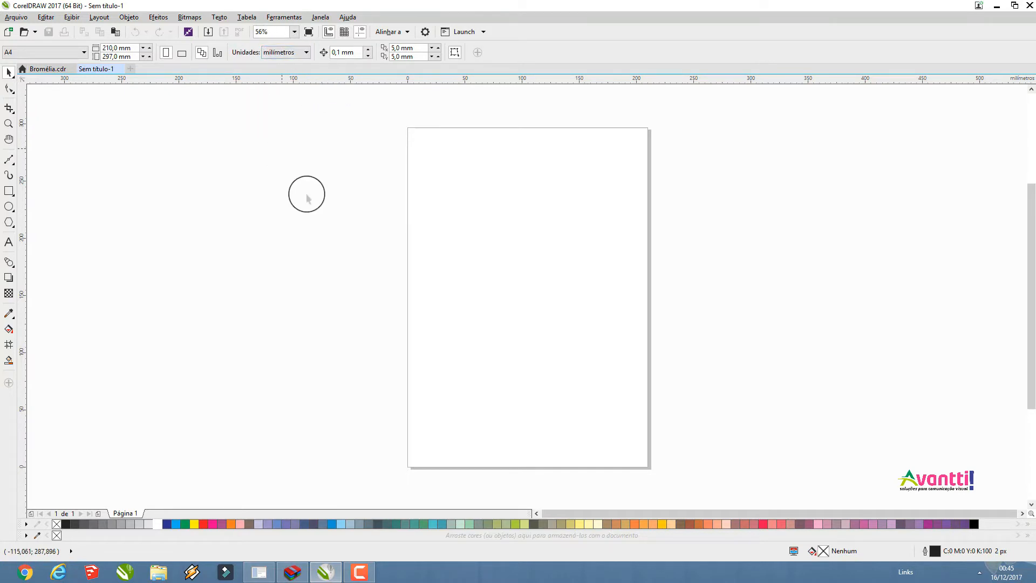
Set the new document's page size to 1200 mm wide by 600 mm high
left_click(127, 48)
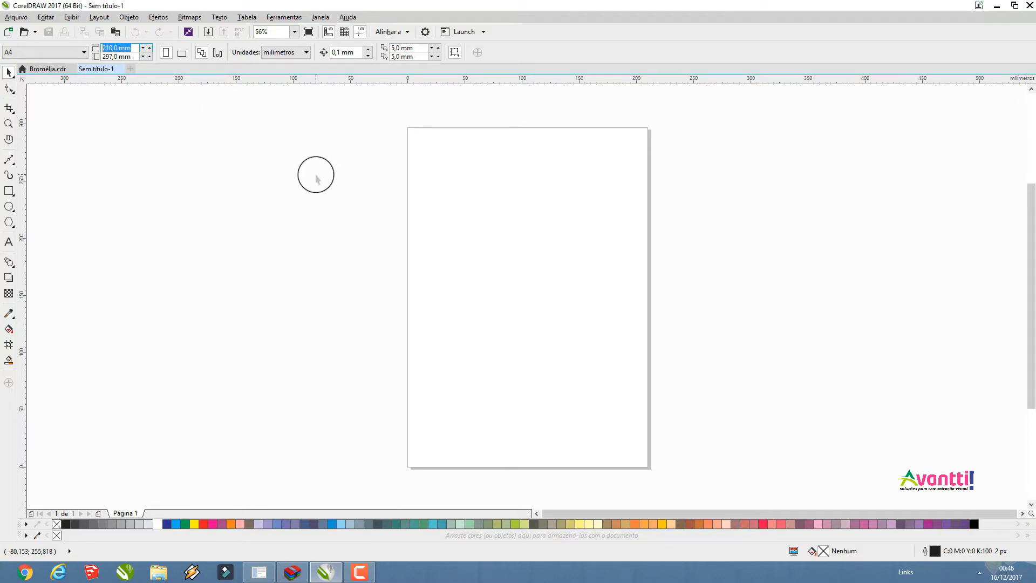
type("1")
key("Tab")
type("600")
key("Return")
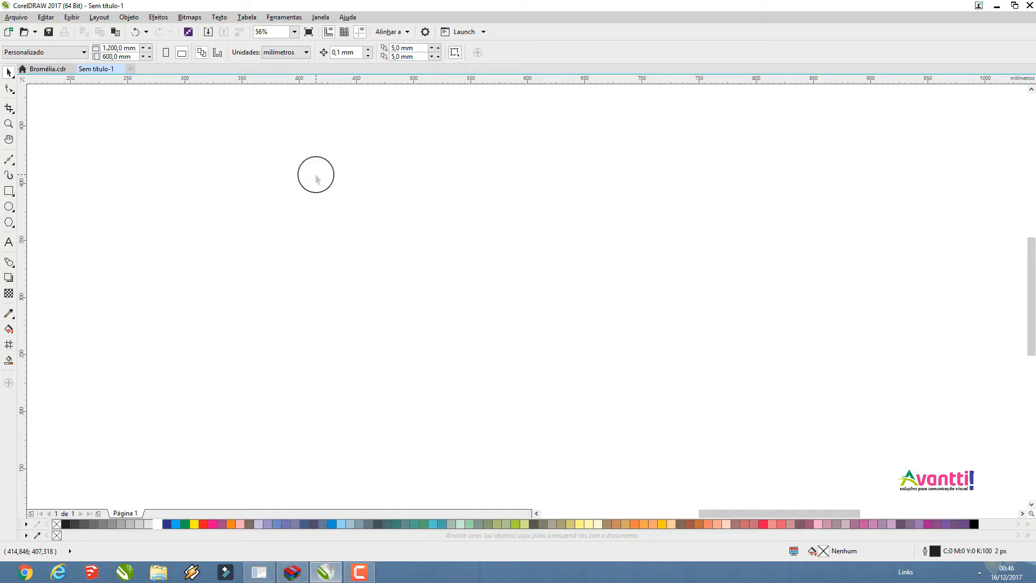
double_click(8, 123)
left_click(538, 310)
key("shift+F4")
left_click(8, 72)
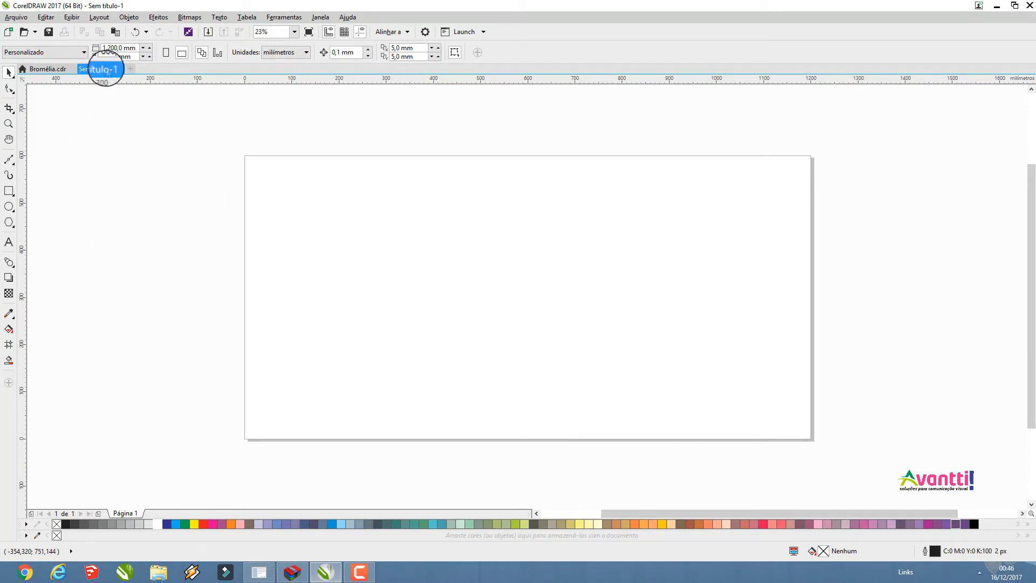
Paste the copied logo into the new document, shift it across the page and ungroup all its objects
left_click(115, 32)
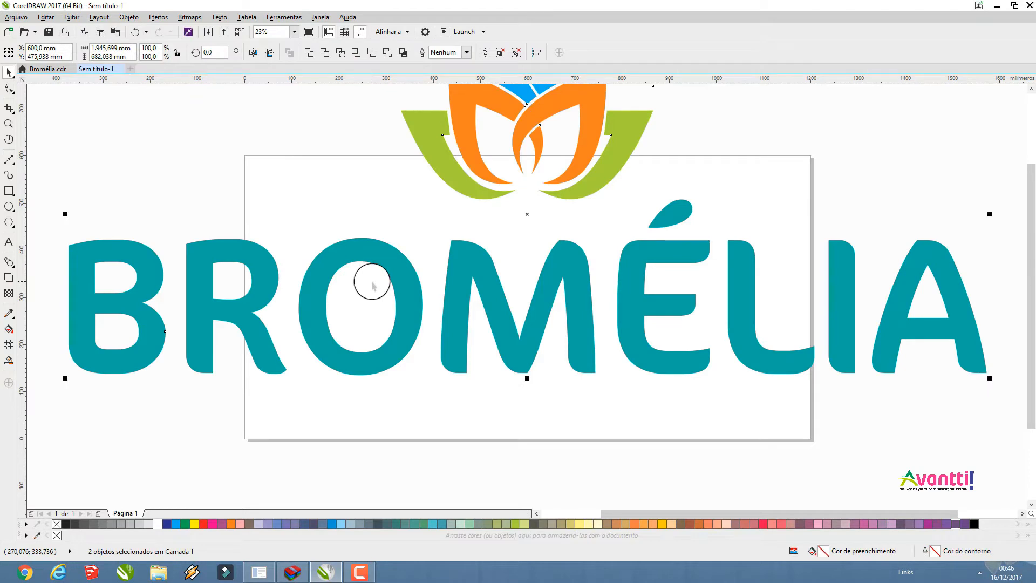
scroll(367, 282, "down", 2)
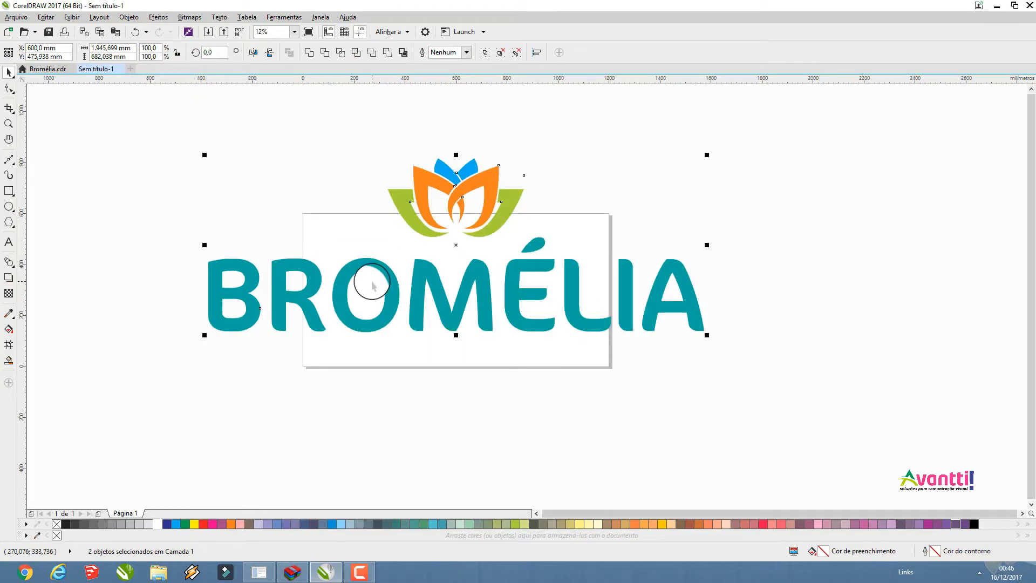
left_click_drag(381, 268, 405, 320)
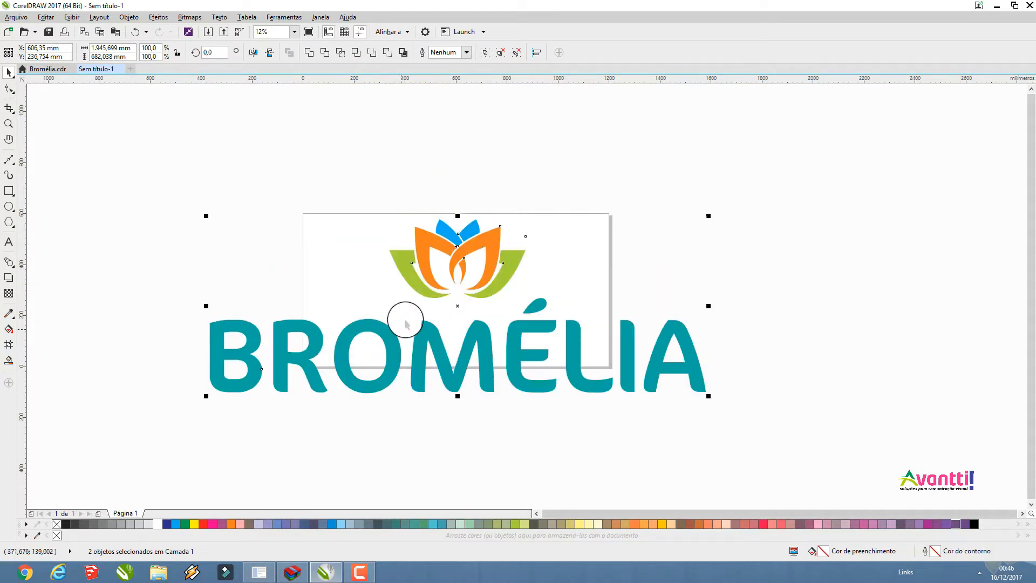
left_click_drag(416, 284, 458, 229)
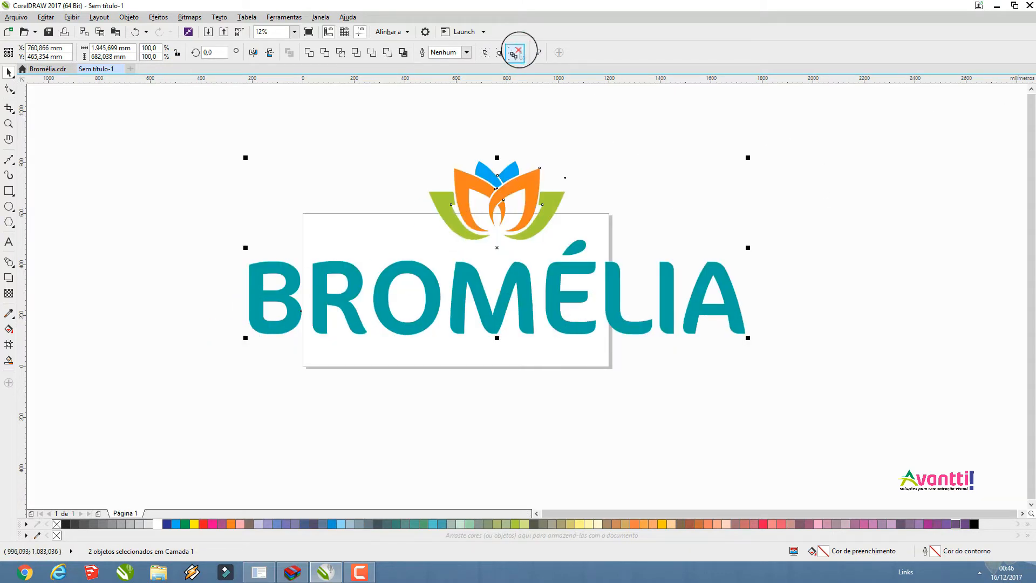
left_click(515, 50)
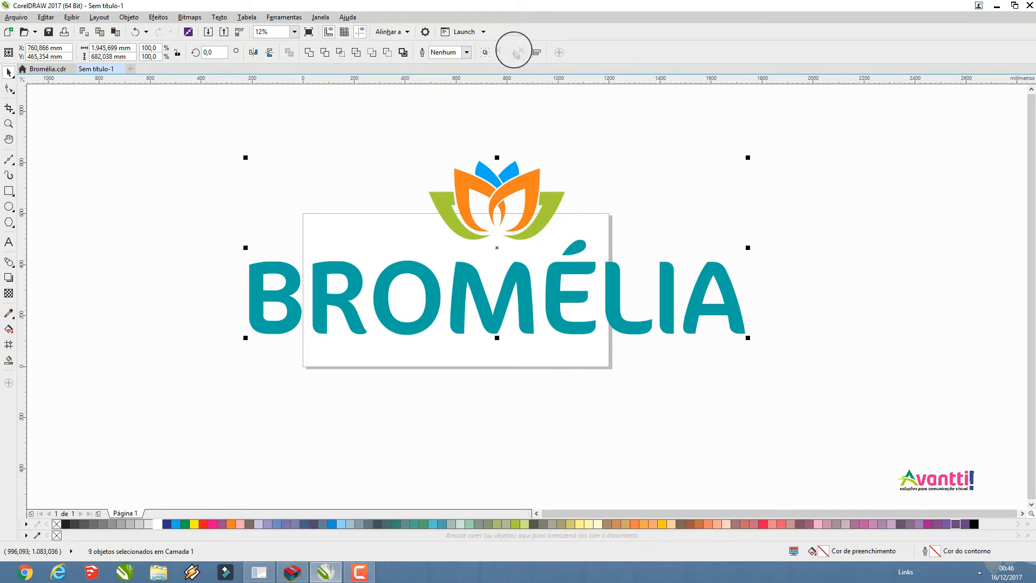
left_click(562, 135)
left_click_drag(449, 217, 456, 164)
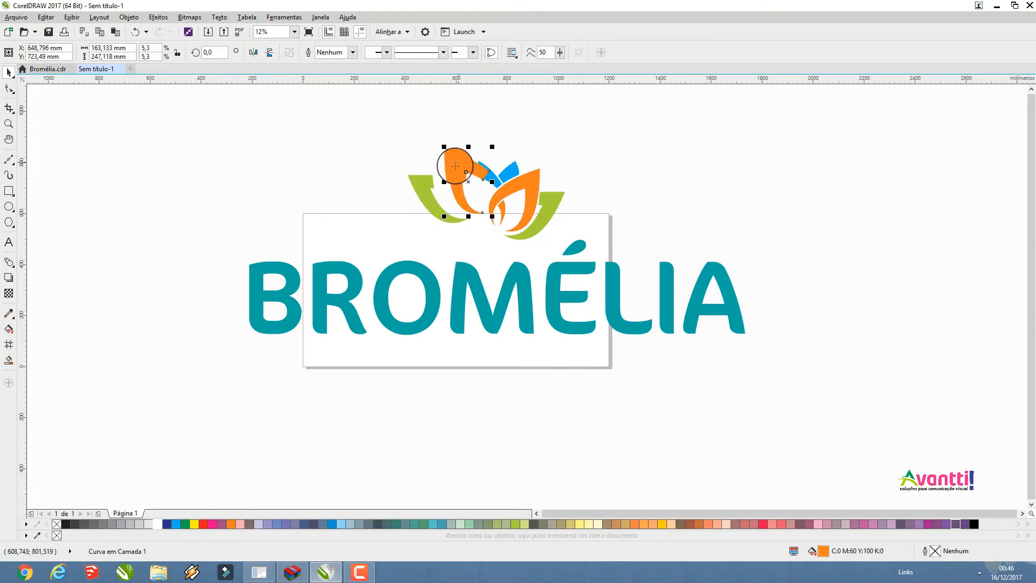
left_click(135, 32)
left_click(135, 32)
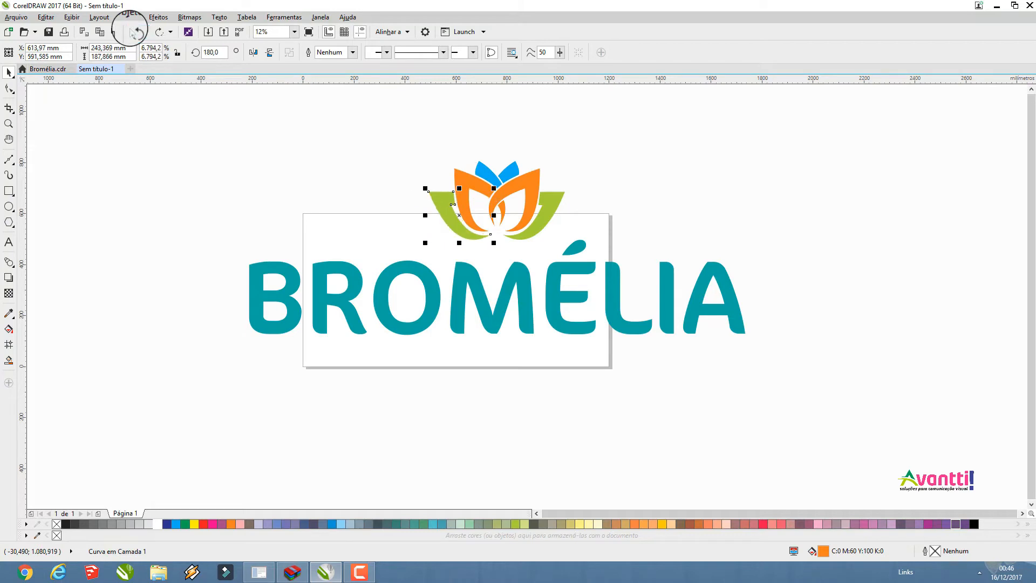
Select all pieces of the flower symbol and move them well above the page, away from the lettering
left_click_drag(342, 130, 512, 197)
scroll(527, 238, "down", 3)
scroll(529, 252, "up", 3)
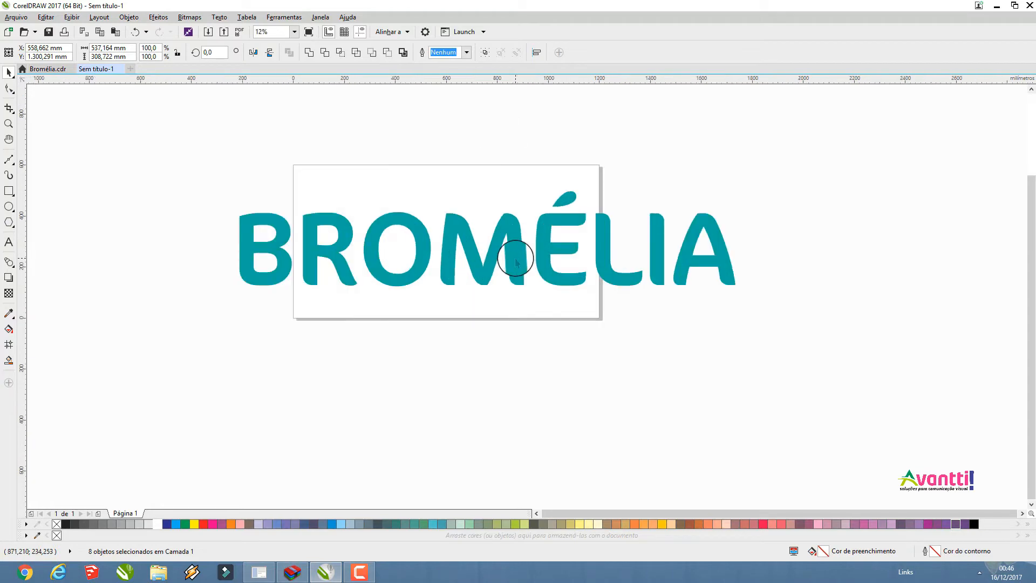
Give the flower symbol and the BROMÉLIA lettering a black outline and remove their fill
scroll(516, 262, "up", 2)
left_click(516, 262)
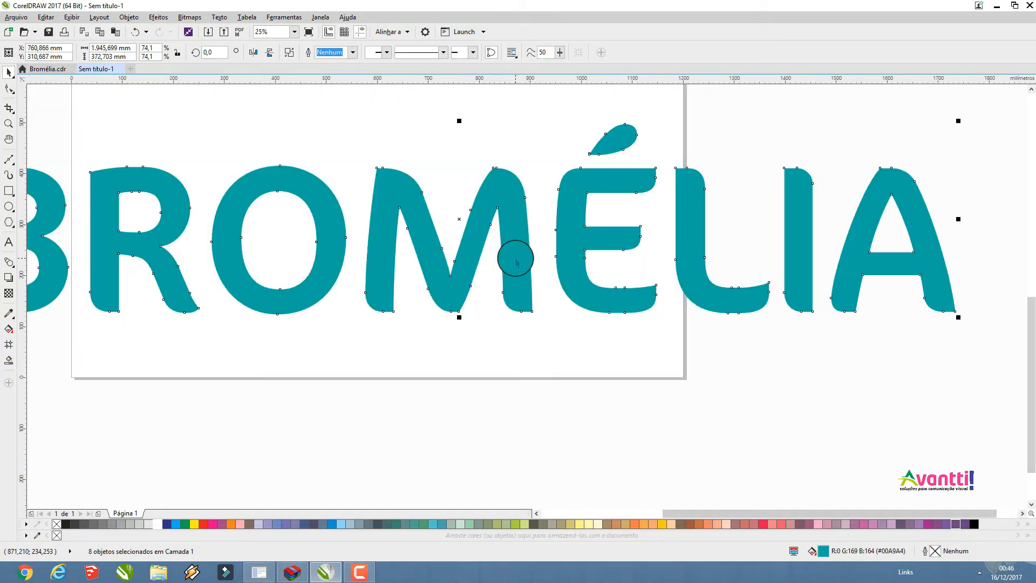
scroll(516, 262, "down", 2)
left_click_drag(688, 328, 324, 97)
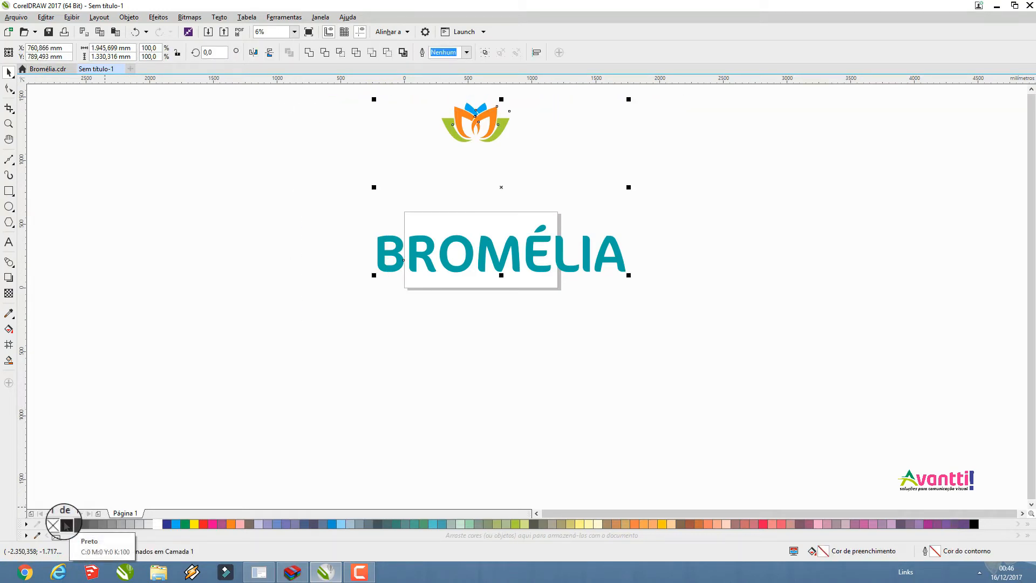
right_click(66, 524)
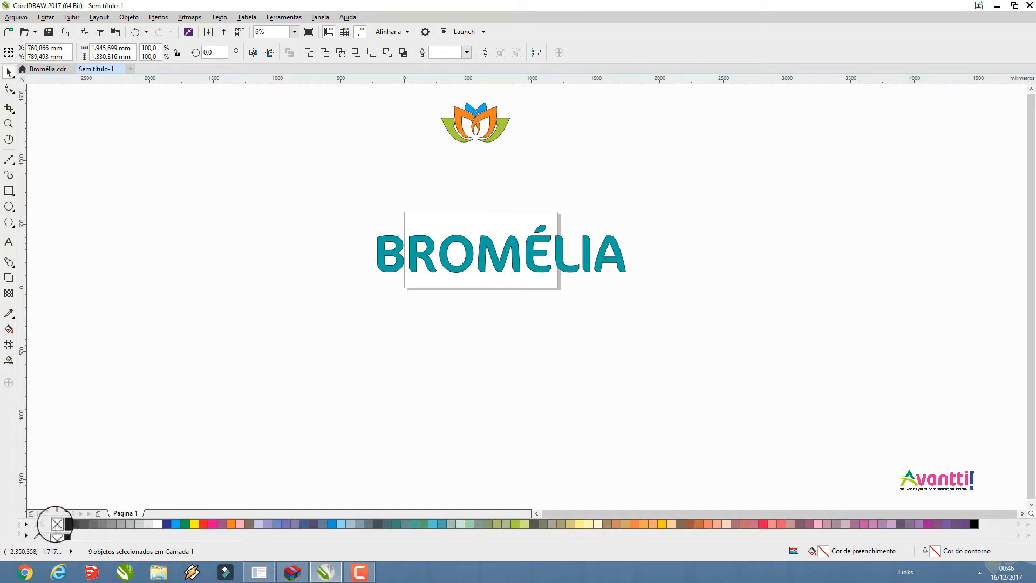
left_click(57, 524)
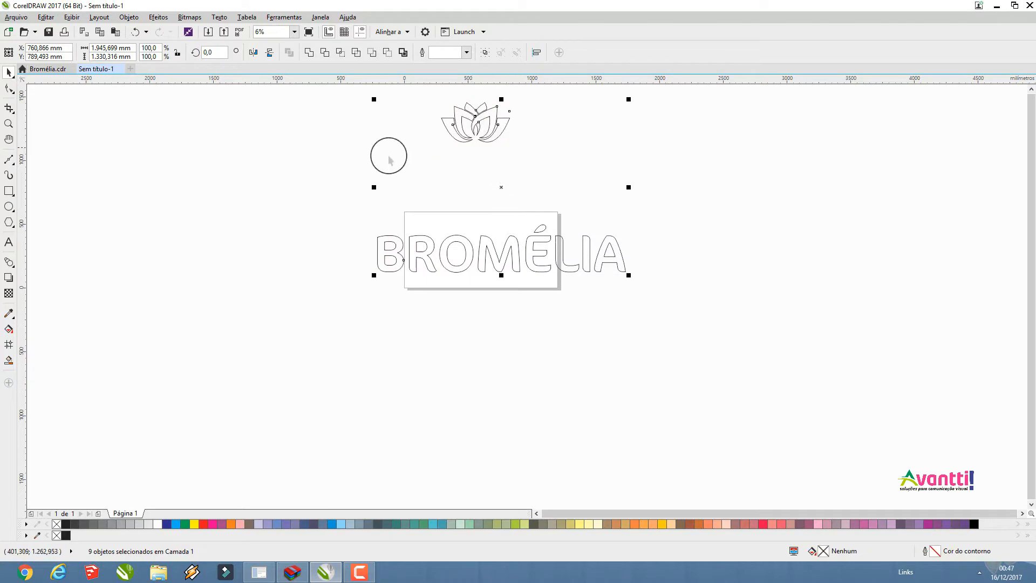
left_click(399, 135)
Move the BROMÉLIA lettering below the page and break it apart into separate curves
left_click(439, 266)
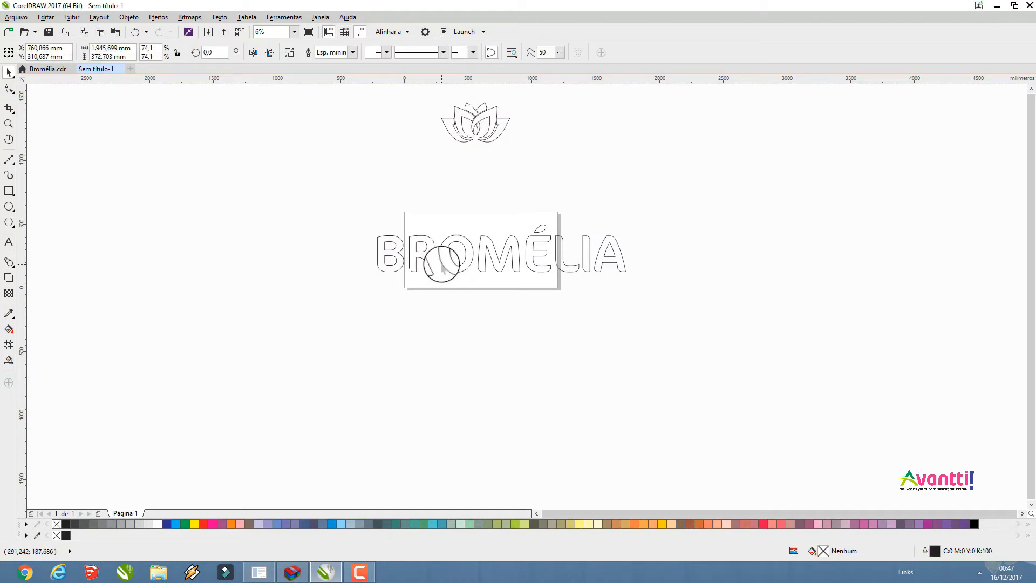
left_click_drag(441, 263, 456, 345)
scroll(441, 327, "up", 4)
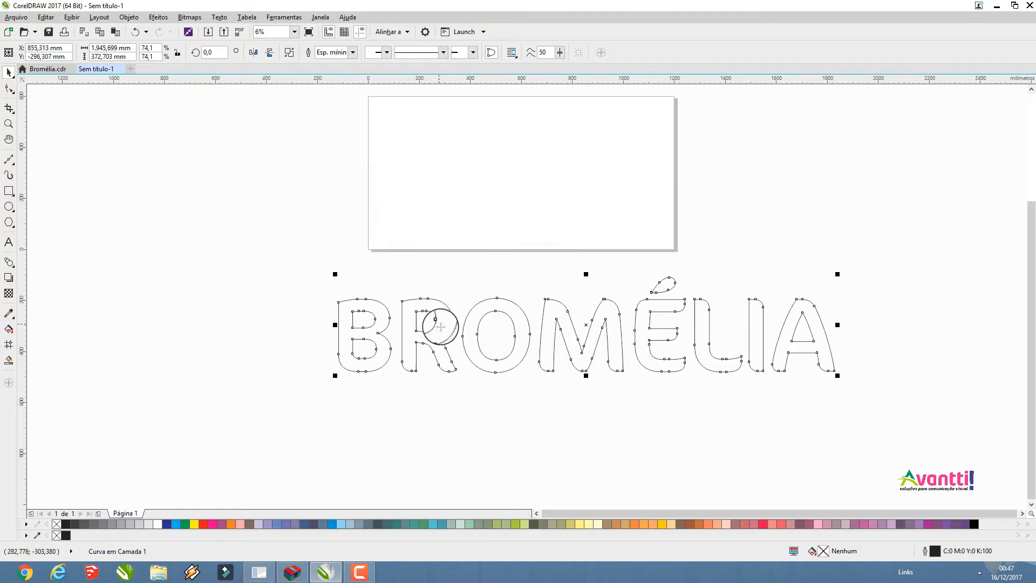
scroll(441, 327, "down", 1)
scroll(441, 327, "up", 1)
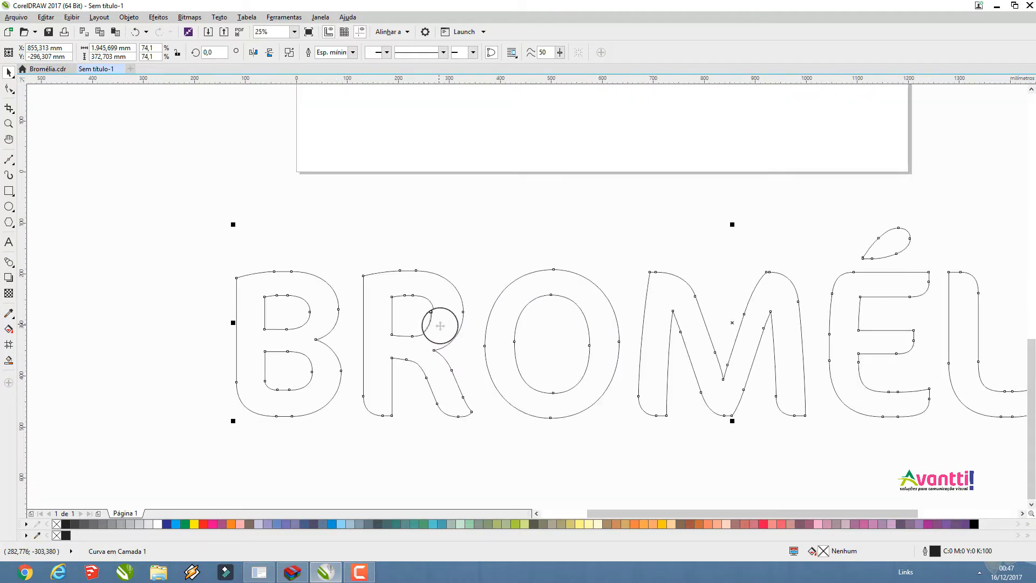
left_click(289, 51)
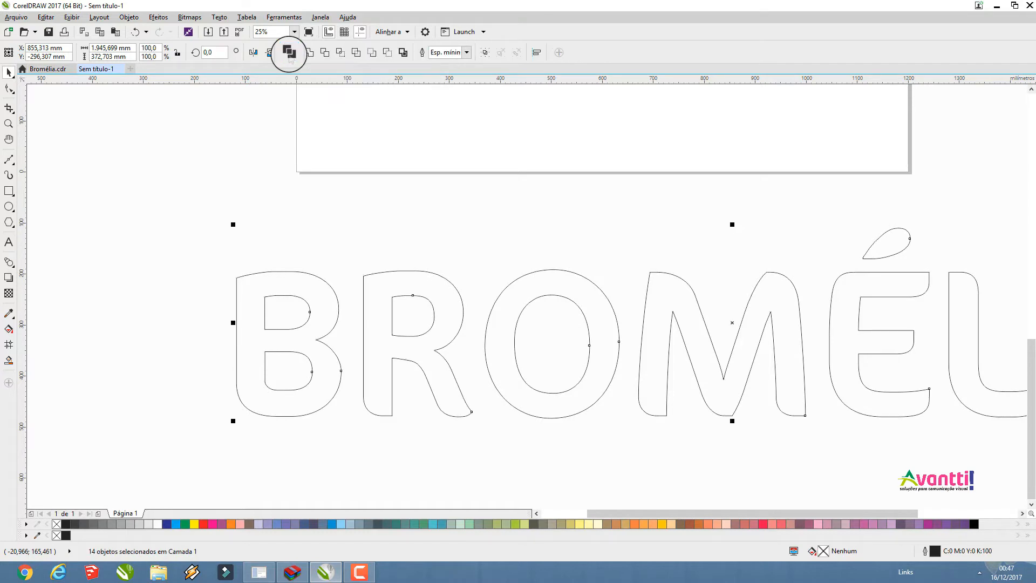
left_click(272, 165)
left_click_drag(282, 278, 282, 231)
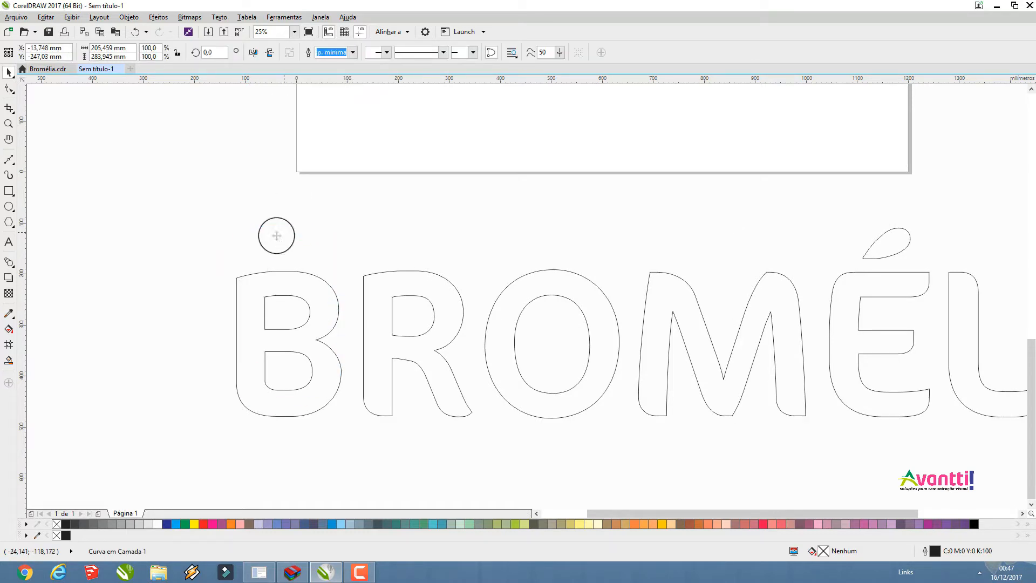
left_click(135, 31)
left_click(139, 226)
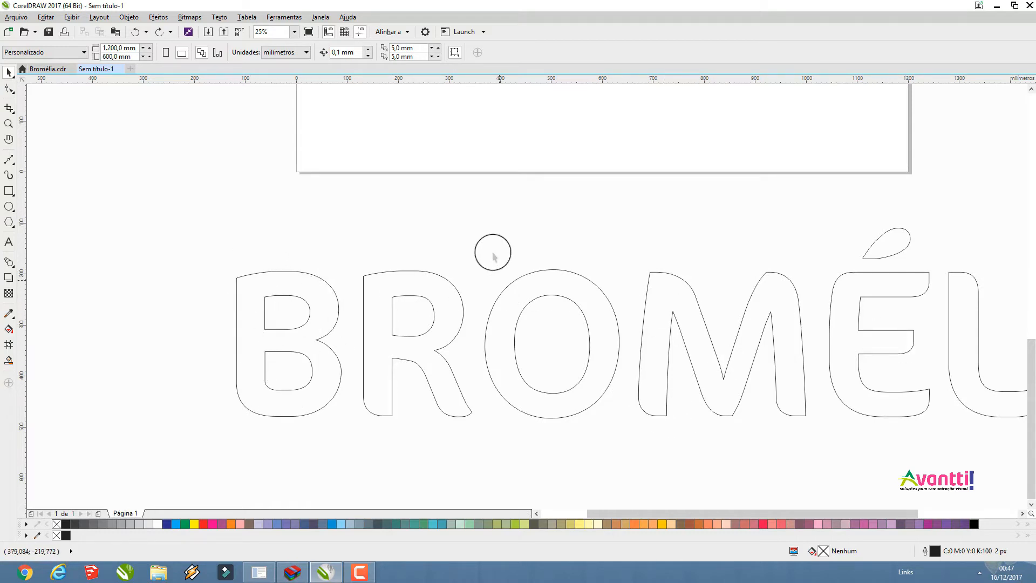
Draw a vertical rectangle about 88 mm tall, place it just above the letter B and set its width to 0.001 mm
left_click(9, 190)
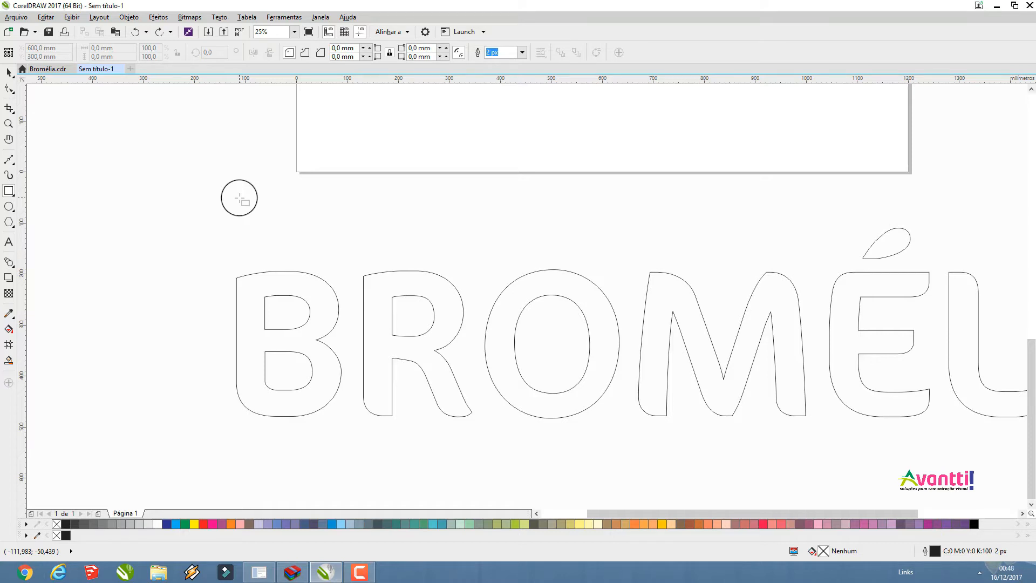
left_click_drag(240, 166, 240, 213)
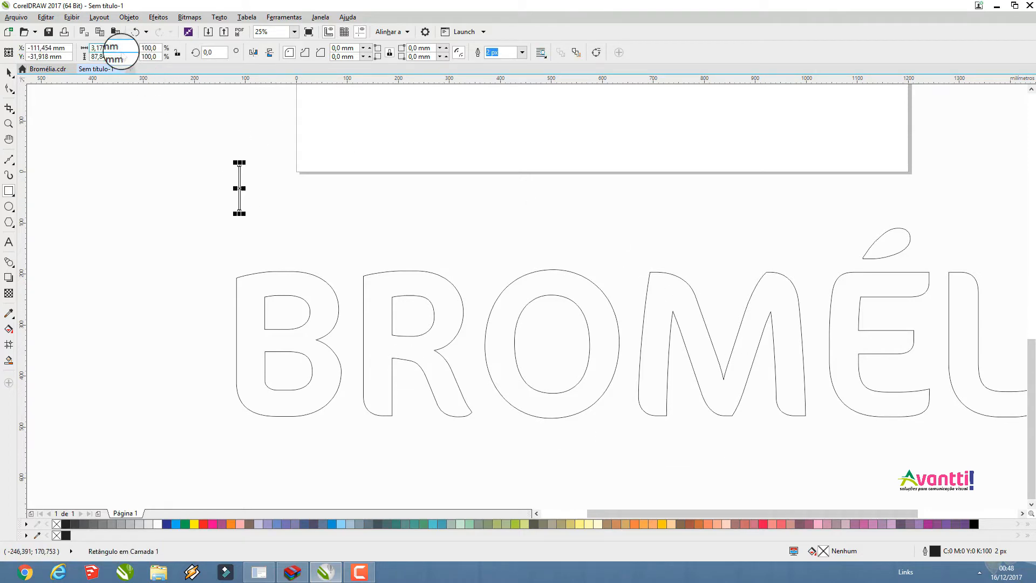
left_click(6, 72)
left_click_drag(239, 184, 253, 235)
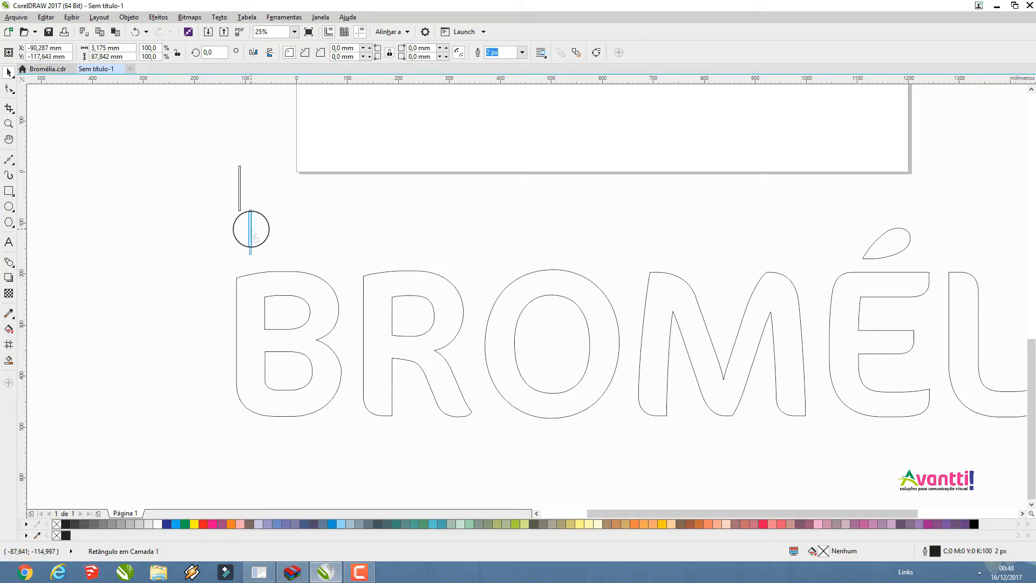
left_click_drag(131, 48, 1, 46)
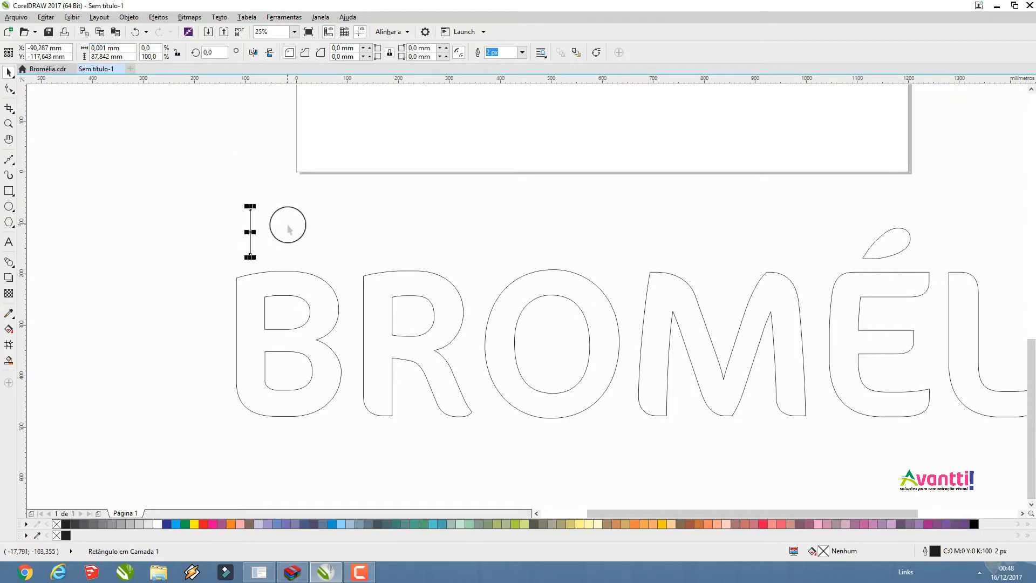
left_click(198, 260)
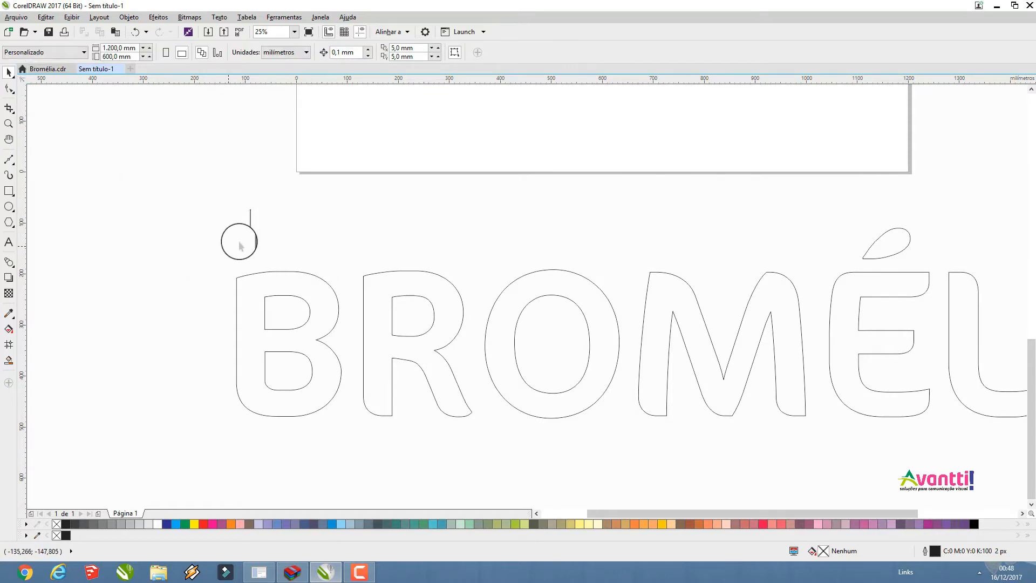
Move the 0.001 mm wide rectangle into the left stem of the B and place a copy outside the letter's left side
scroll(249, 237, "up", 2)
scroll(305, 171, "down", 2)
scroll(282, 197, "up", 2)
scroll(282, 181, "down", 2)
scroll(281, 190, "up", 2)
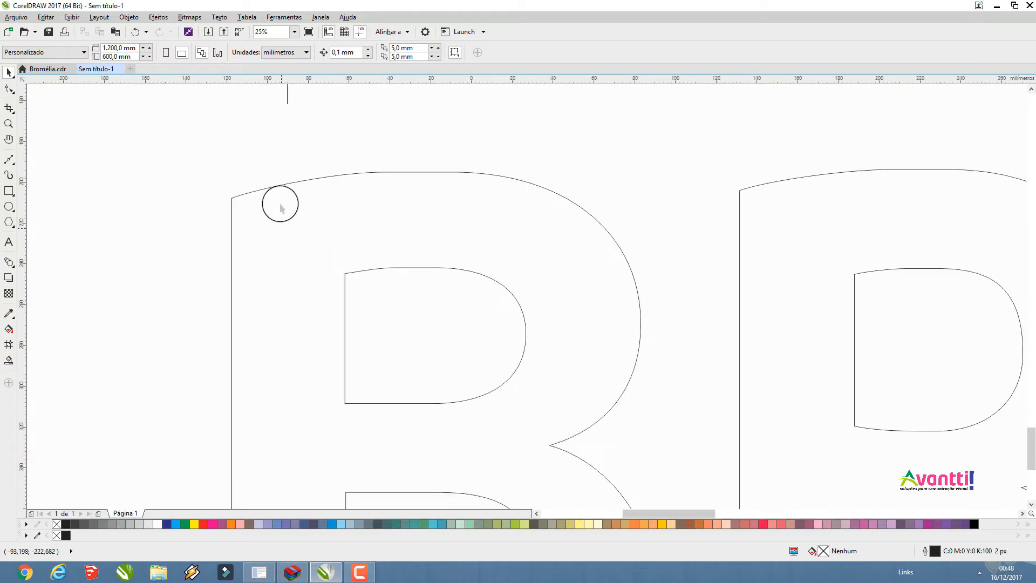
left_click(288, 105)
left_click_drag(287, 100, 329, 477)
left_click_drag(330, 306, 118, 274)
right_click(118, 274)
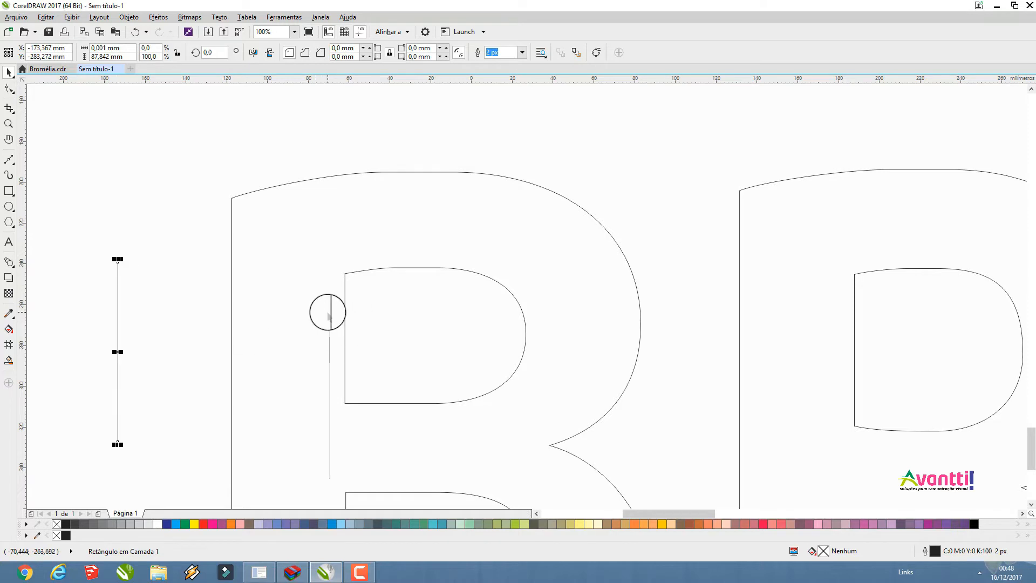
Align the thin rectangle inside the B with the left edges of its two counters so that it spans the gap between them
left_click(330, 309)
left_click(329, 305)
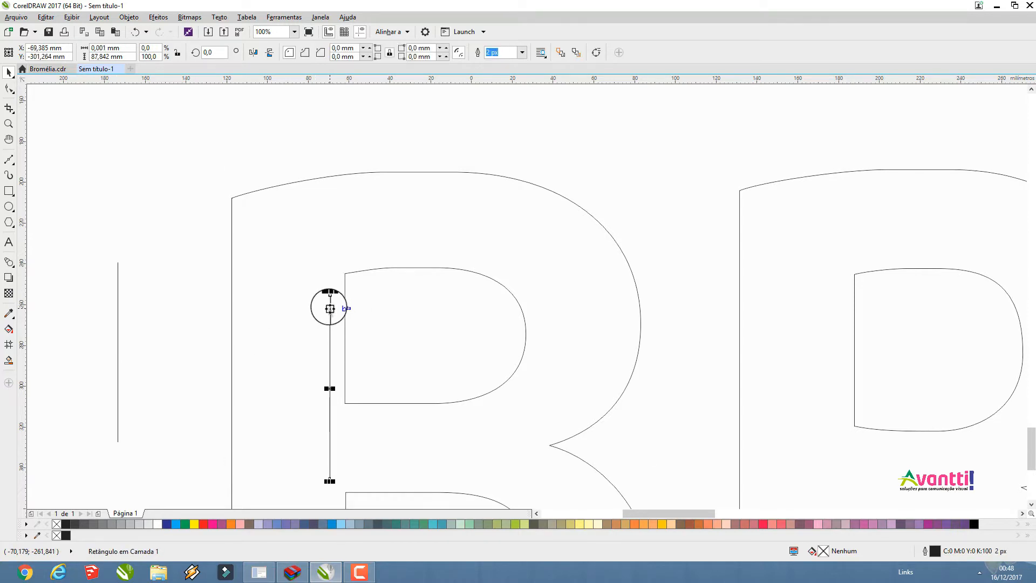
left_click_drag(330, 308, 347, 389)
scroll(400, 180, "down", 2)
scroll(365, 363, "up", 5)
scroll(376, 335, "down", 4)
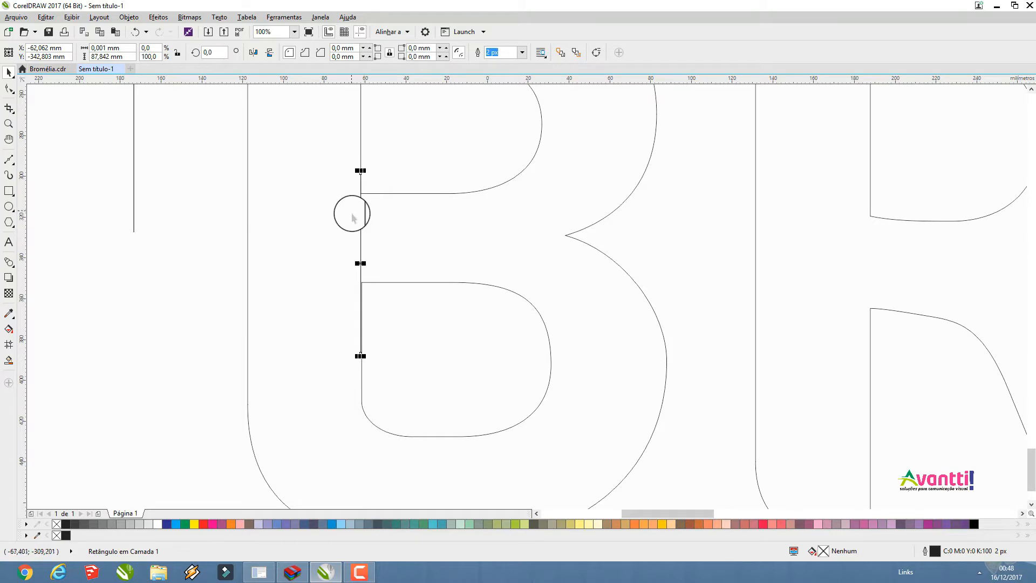
Move the thin rectangle inside the B slightly right, so it crosses the gap between the two counters
left_click_drag(363, 213, 376, 213)
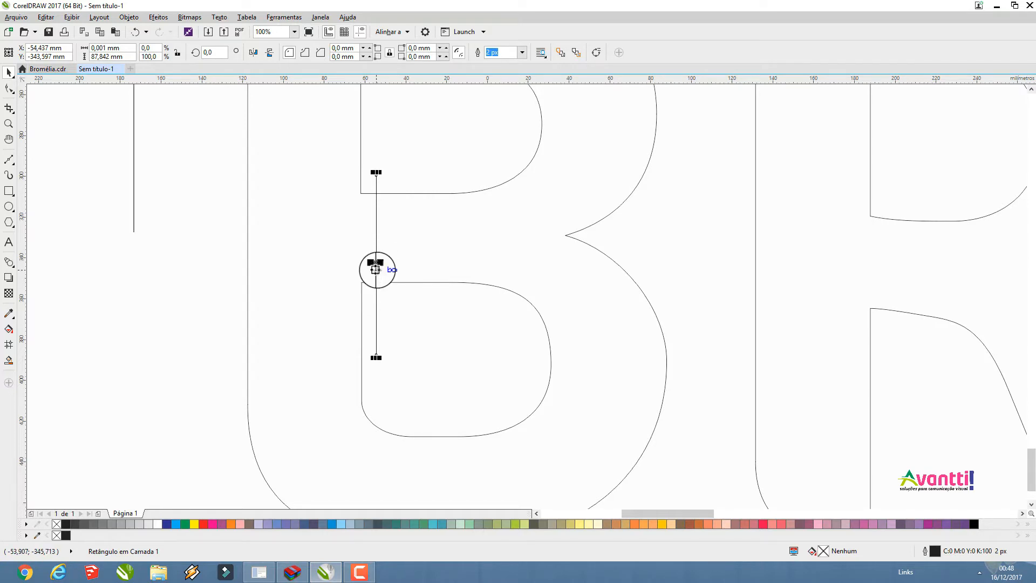
scroll(377, 266, "down", 2)
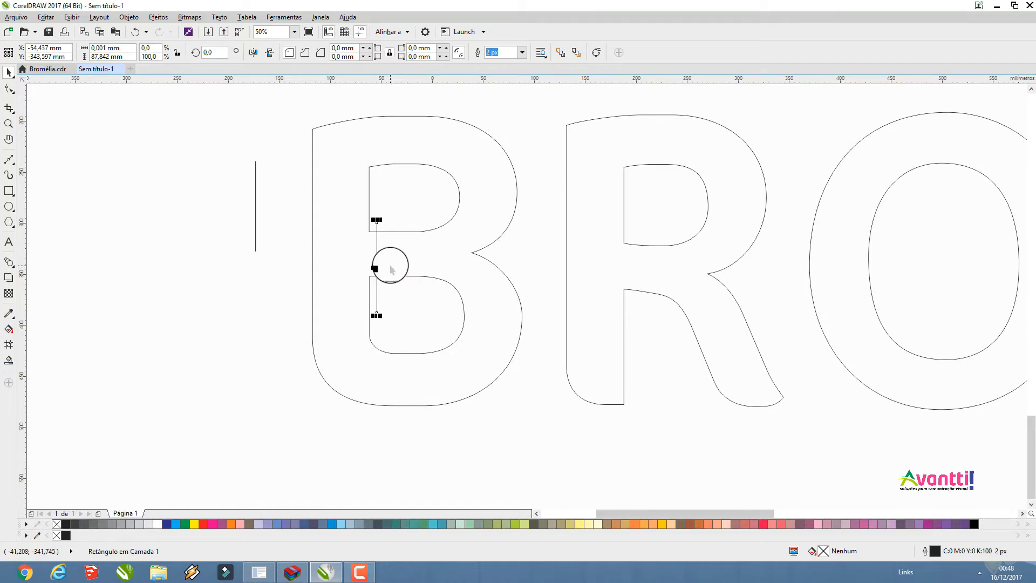
left_click(404, 232, "shift")
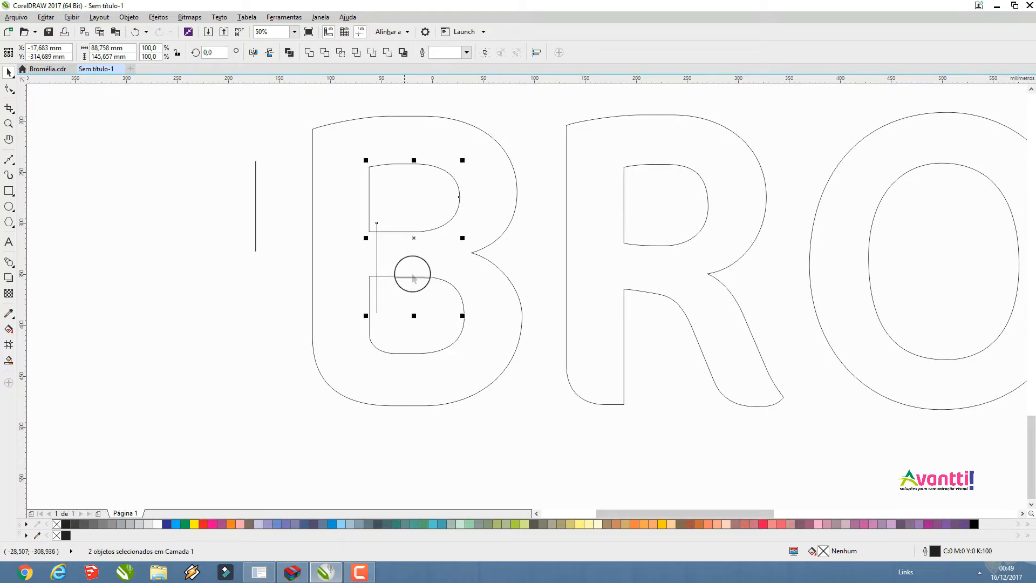
left_click(405, 352, "shift")
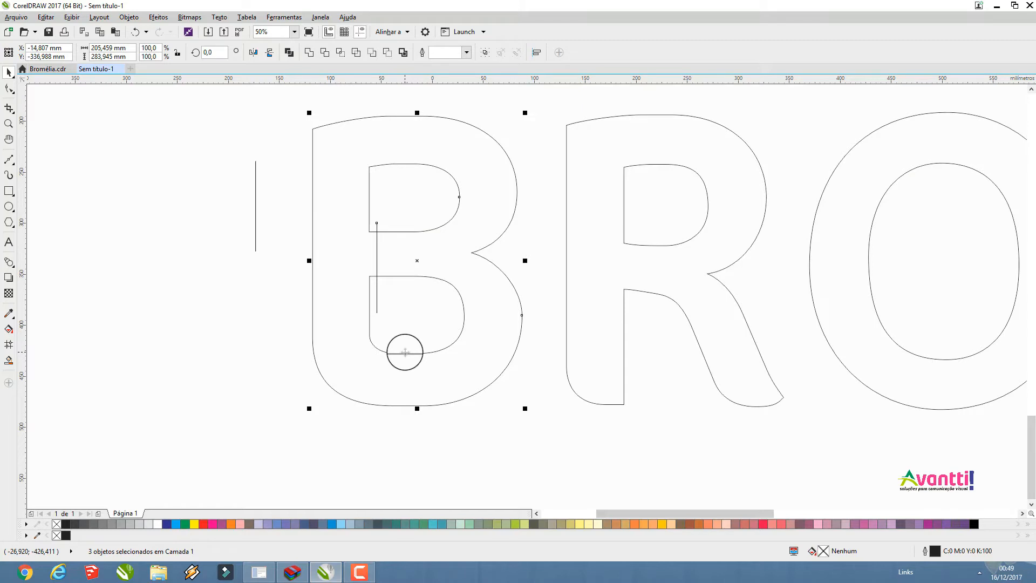
left_click(265, 340)
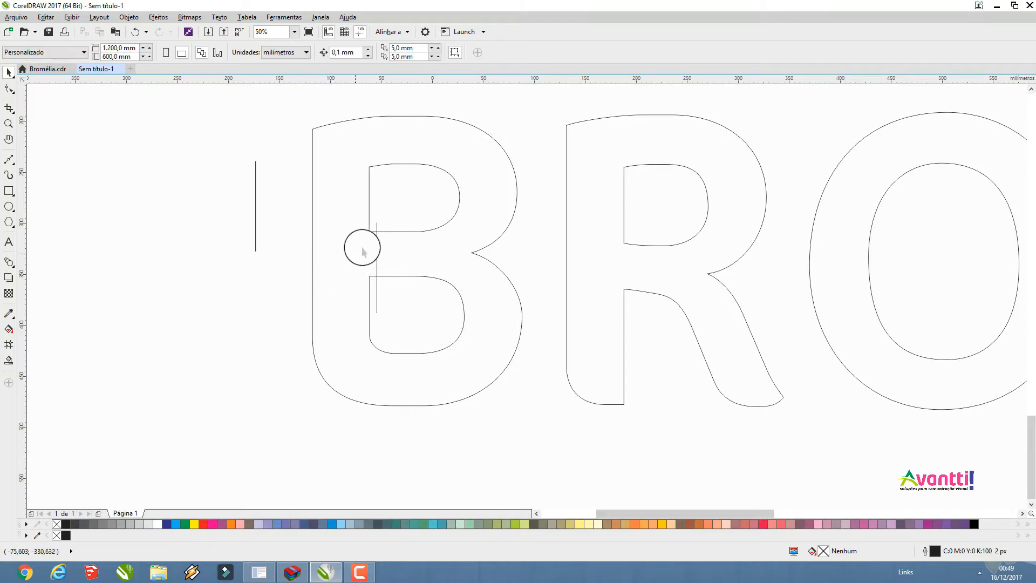
Weld the thin rectangle inside the B with the letter's upper and lower counters
left_click(391, 232)
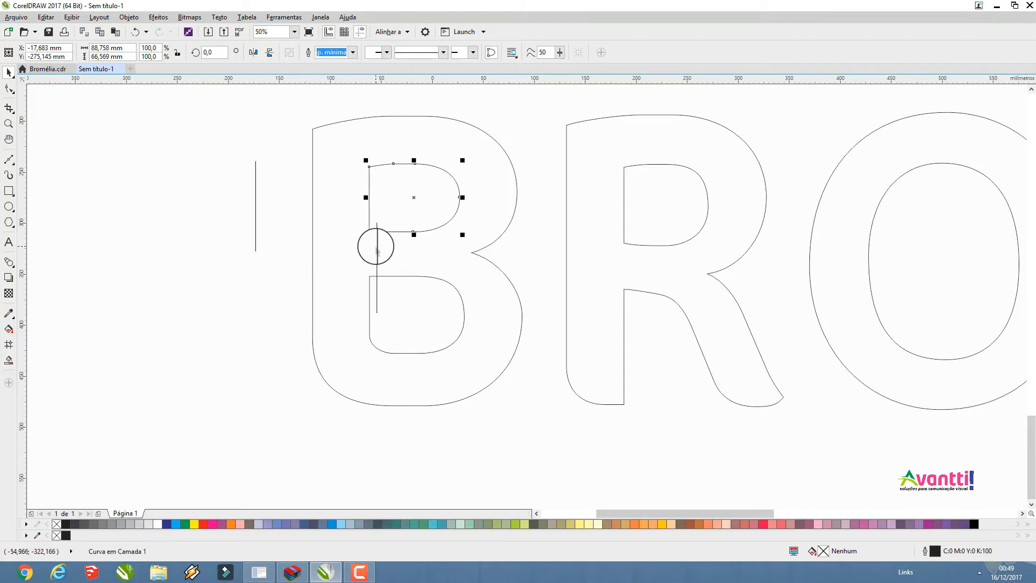
left_click(376, 243, "shift")
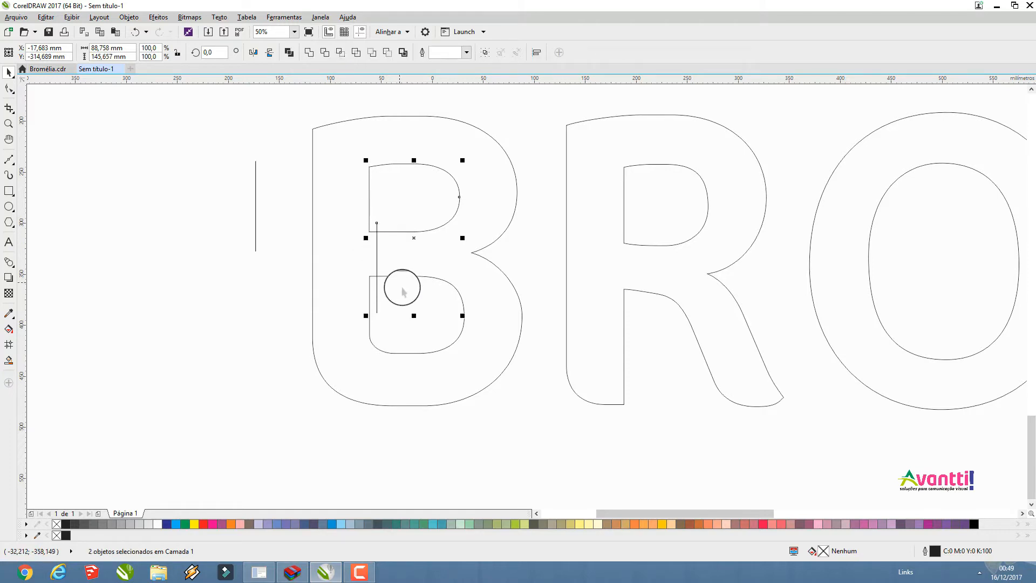
left_click(405, 277, "shift")
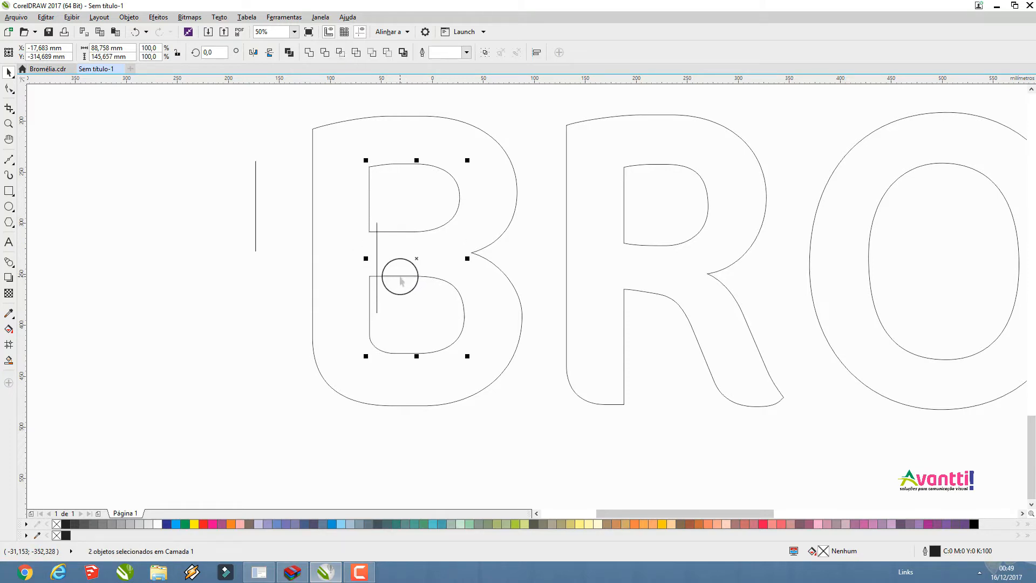
left_click(309, 51)
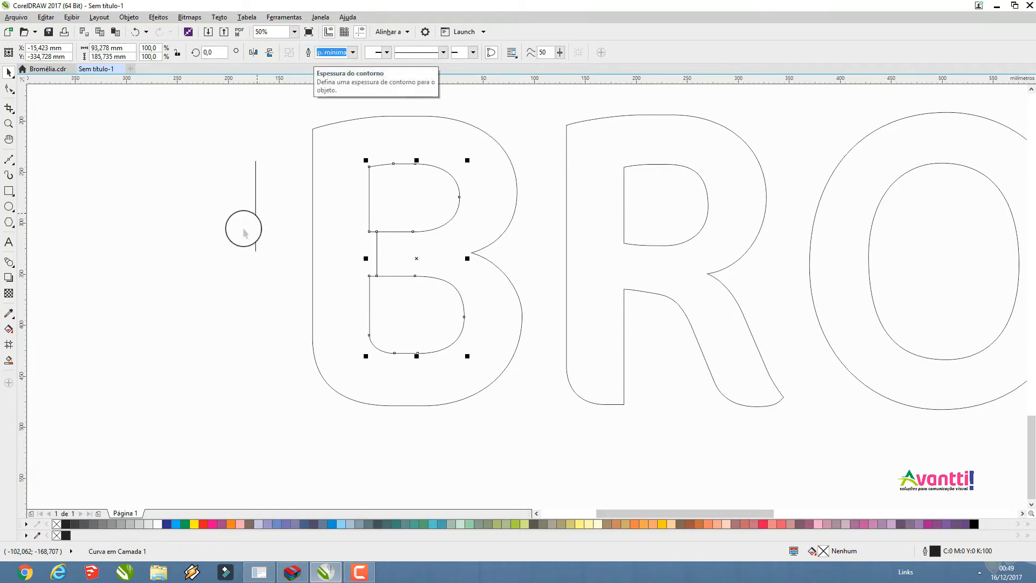
left_click(162, 257)
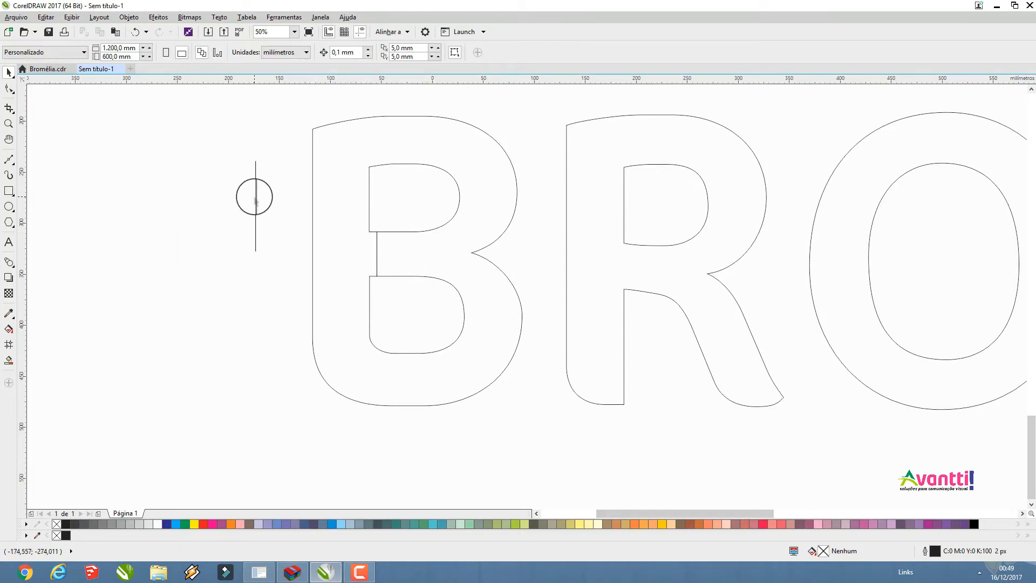
Place a copy of the spare thin rectangle across the bottom stroke of the B and two more copies left of the letter
left_click_drag(256, 197, 399, 368)
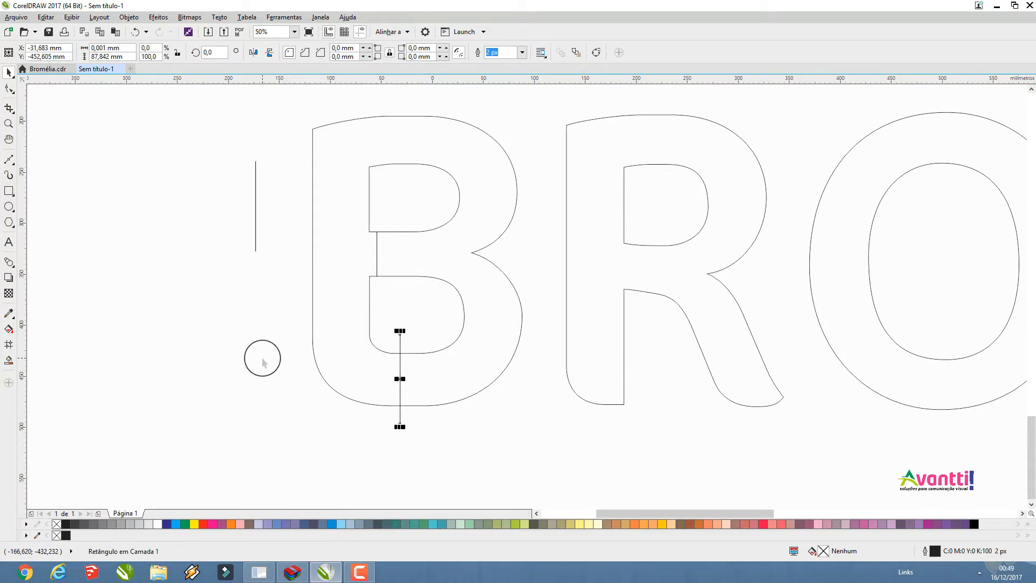
left_click_drag(253, 208, 126, 332)
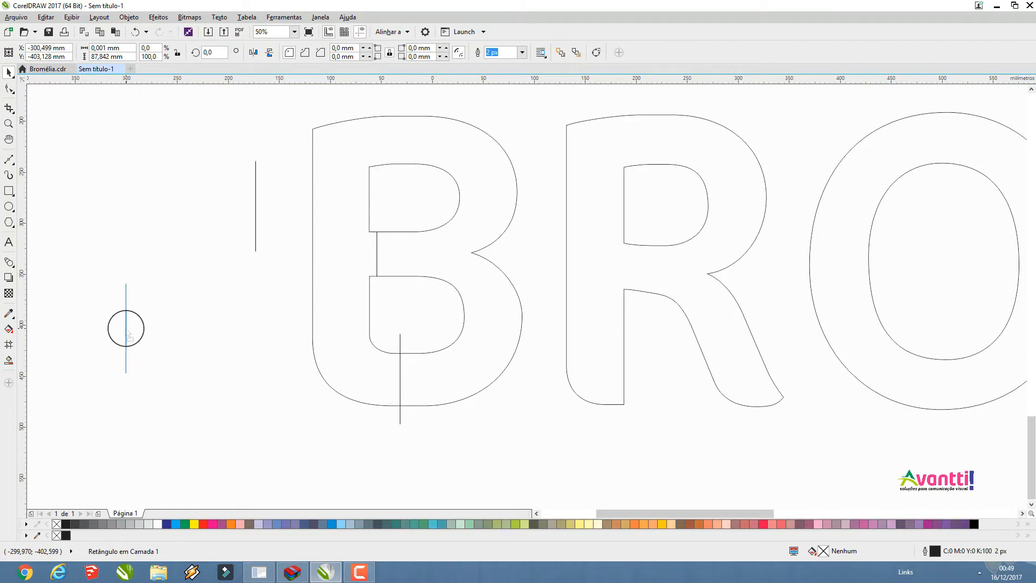
left_click_drag(125, 328, 195, 339)
right_click(194, 339)
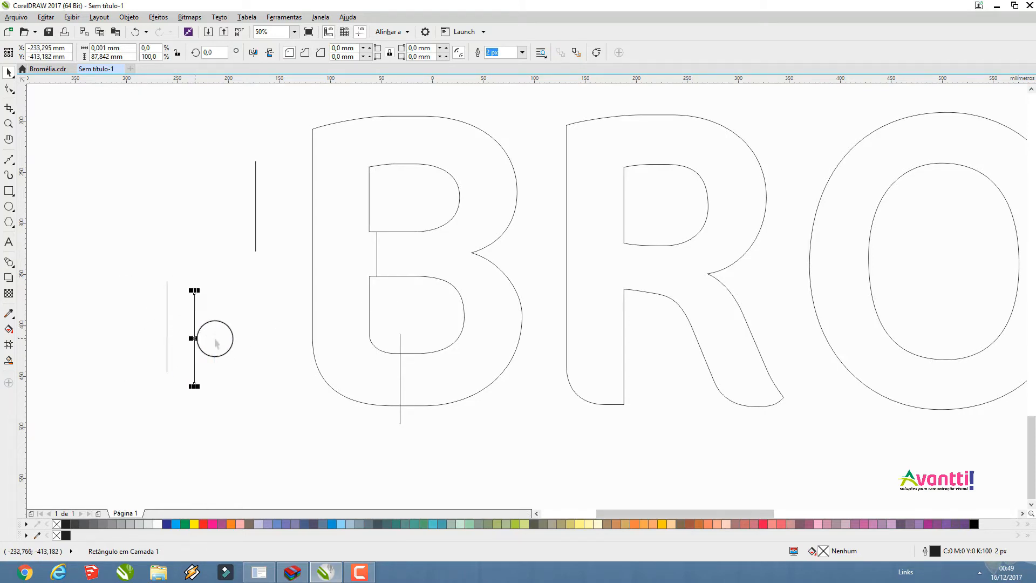
left_click(255, 341)
Weld the B's joined counters with the thin rectangle crossing the bottom stroke
left_click(404, 294)
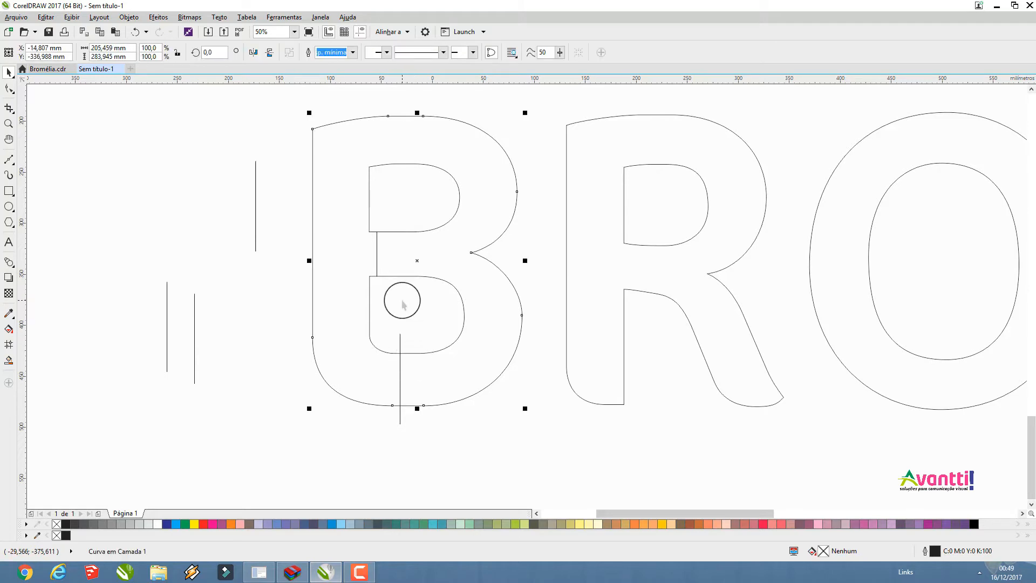
left_click(421, 462)
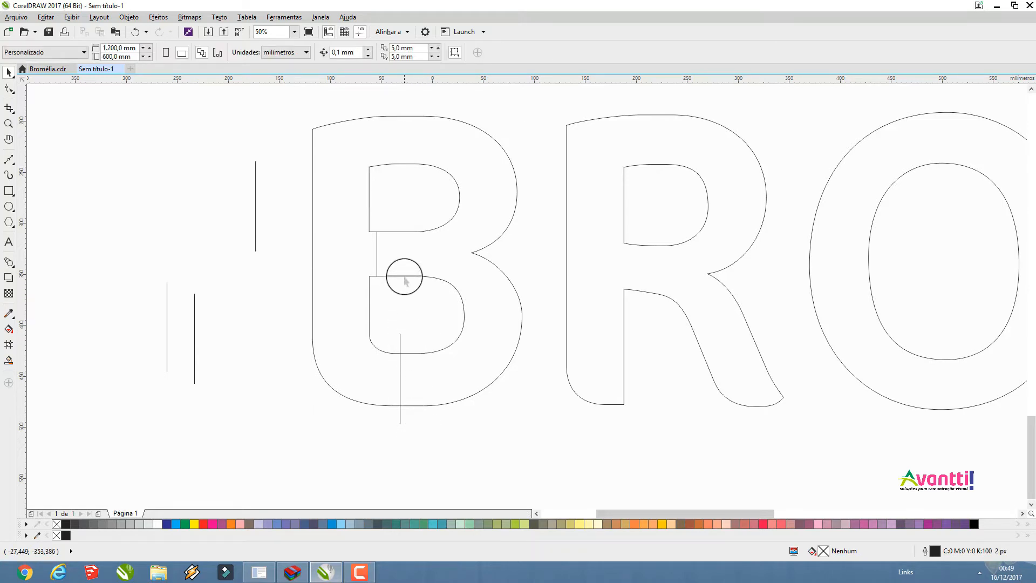
left_click(405, 275)
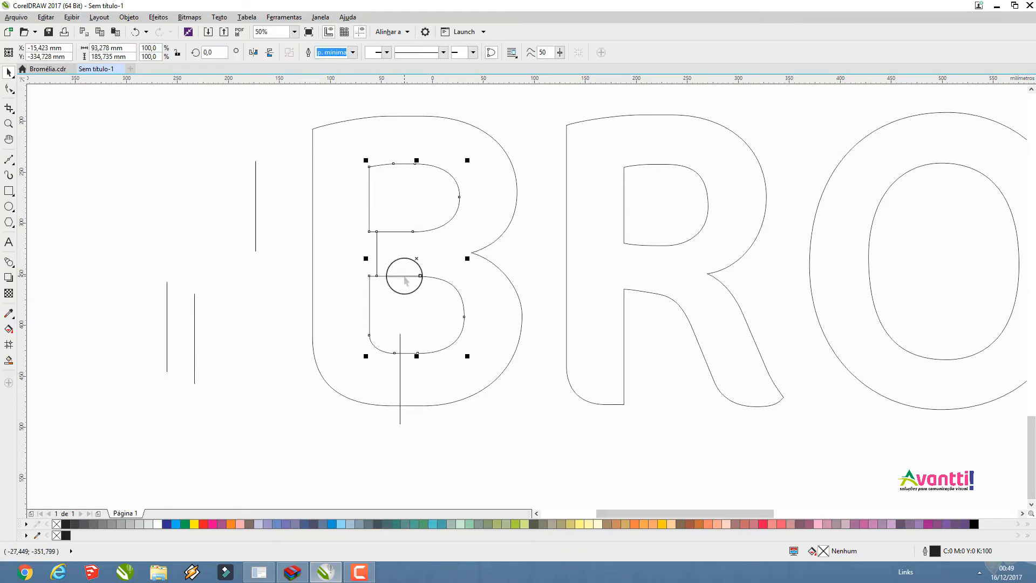
left_click(400, 374, "shift")
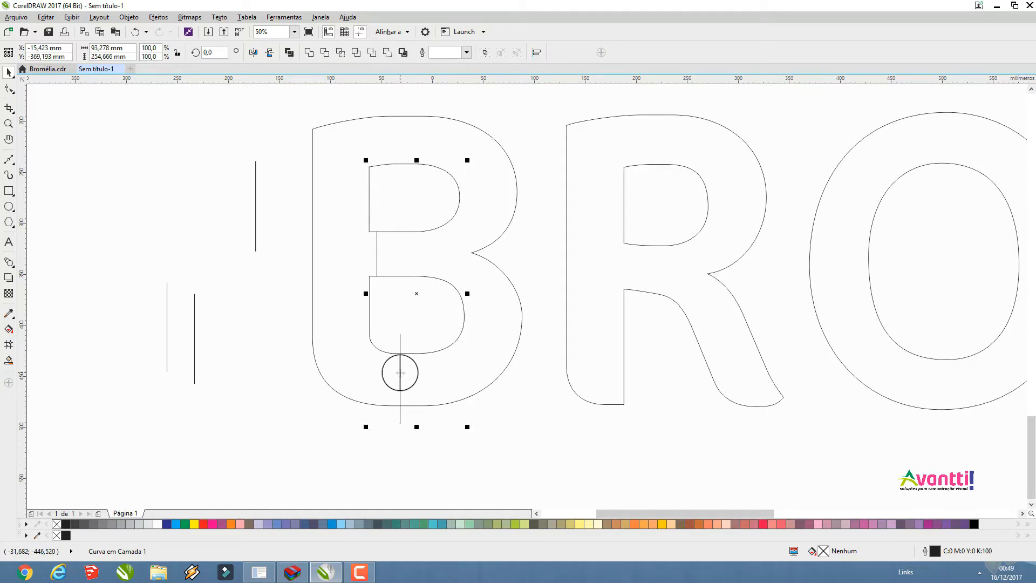
left_click(309, 52)
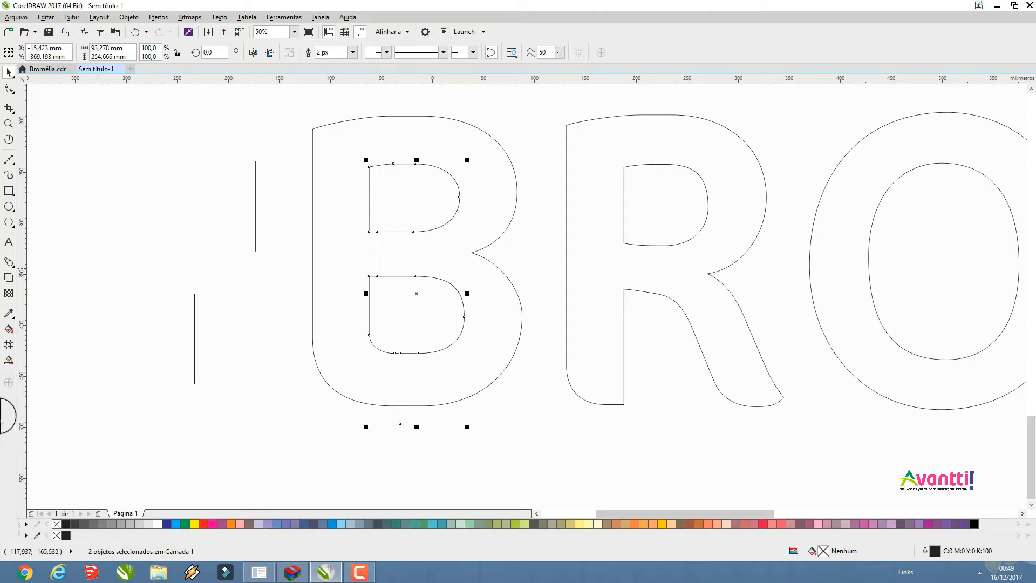
Trim the B's outer outline with the welded inner shape, undoing a trial weld of the two, and delete the leftover inner shape
left_click(316, 160, "shift")
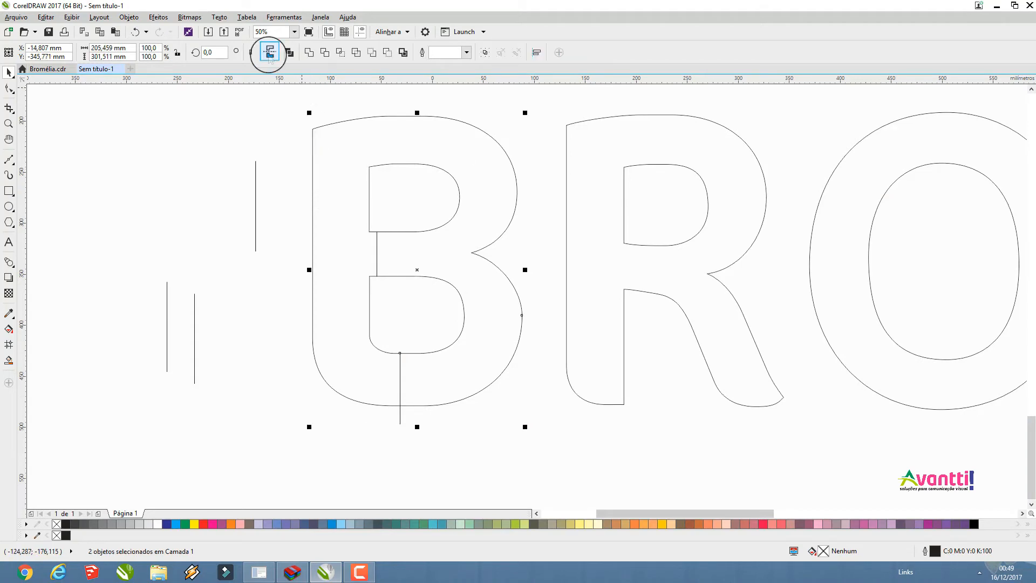
left_click(307, 52)
left_click(136, 32)
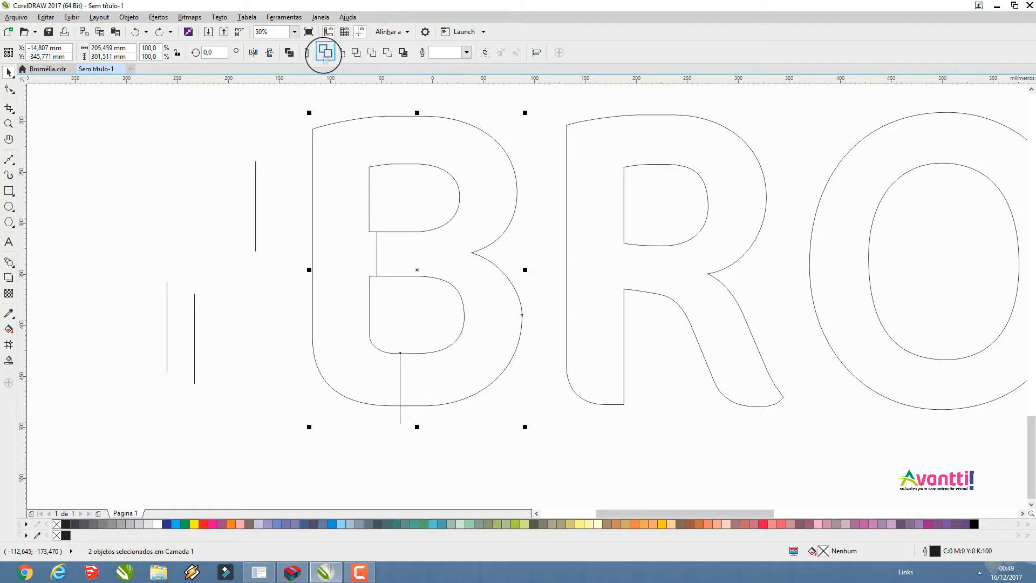
left_click(325, 52)
left_click(274, 270)
left_click_drag(423, 232, 465, 278)
key("Delete")
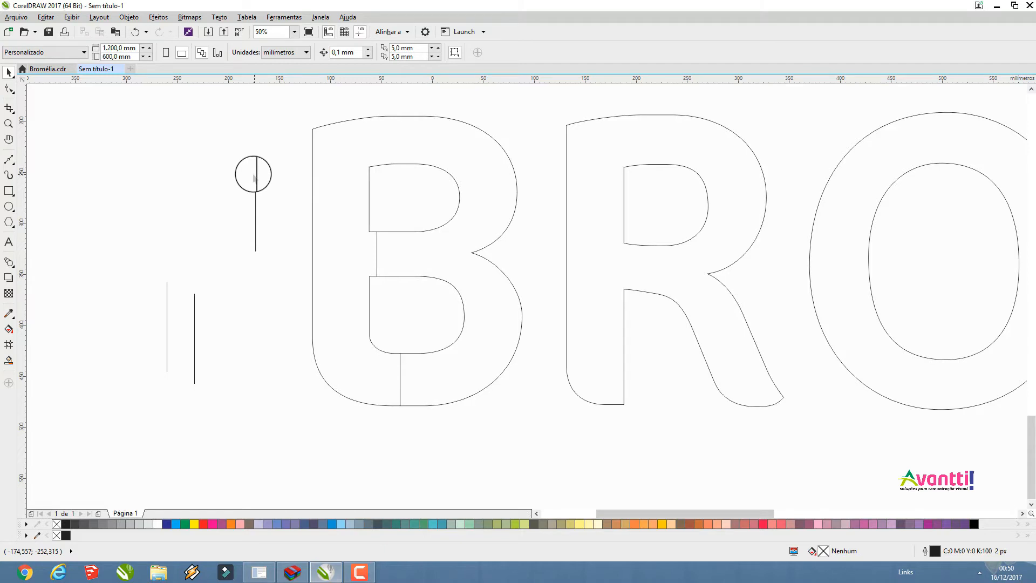
Place a copy of the thin rectangle along the R's stem between counter and leg, and weld it with the R's counter
mouse_move(256, 184)
left_mouse_down()
mouse_move(254, 176)
mouse_move(545, 226)
mouse_move(618, 245)
mouse_move(626, 258)
mouse_move(624, 247)
left_mouse_up()
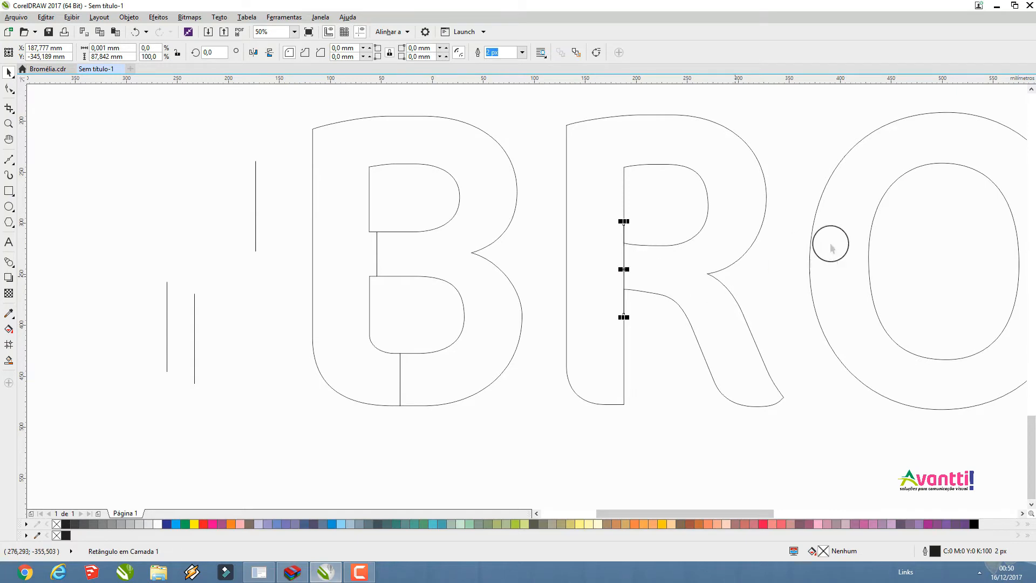
scroll(428, 268, "down", 4)
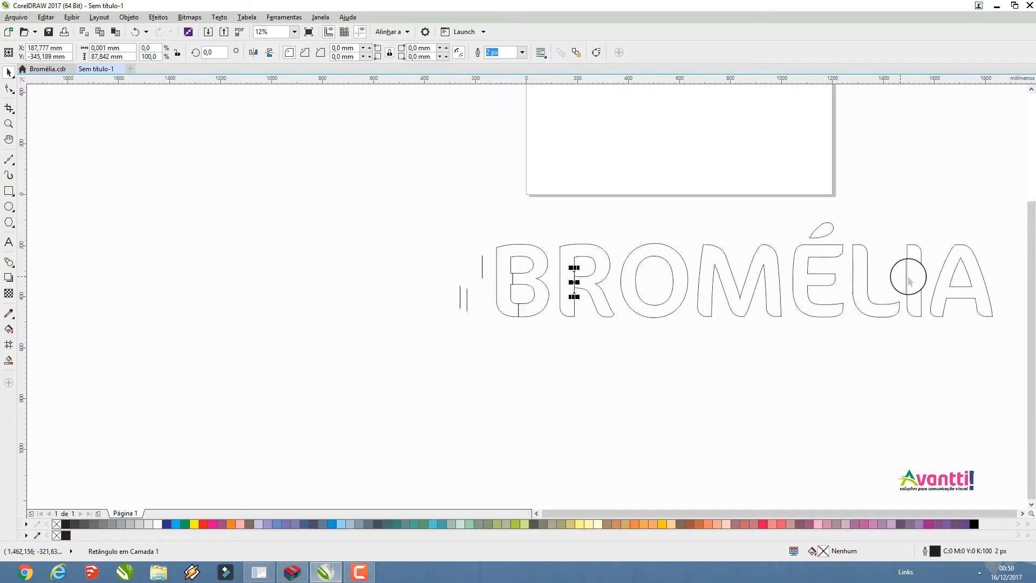
scroll(961, 282, "up", 4)
scroll(962, 282, "down", 2)
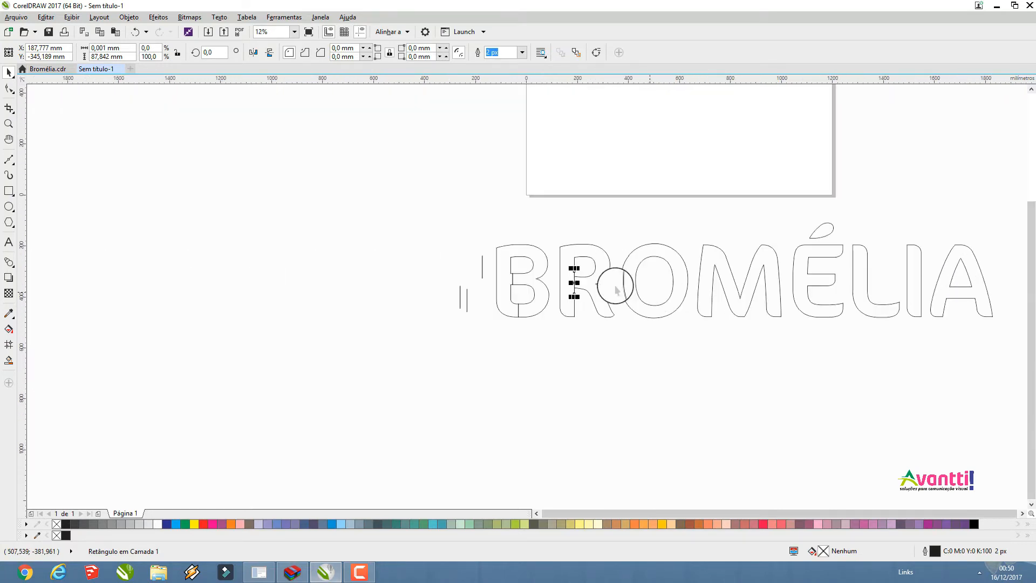
scroll(572, 256, "up", 4)
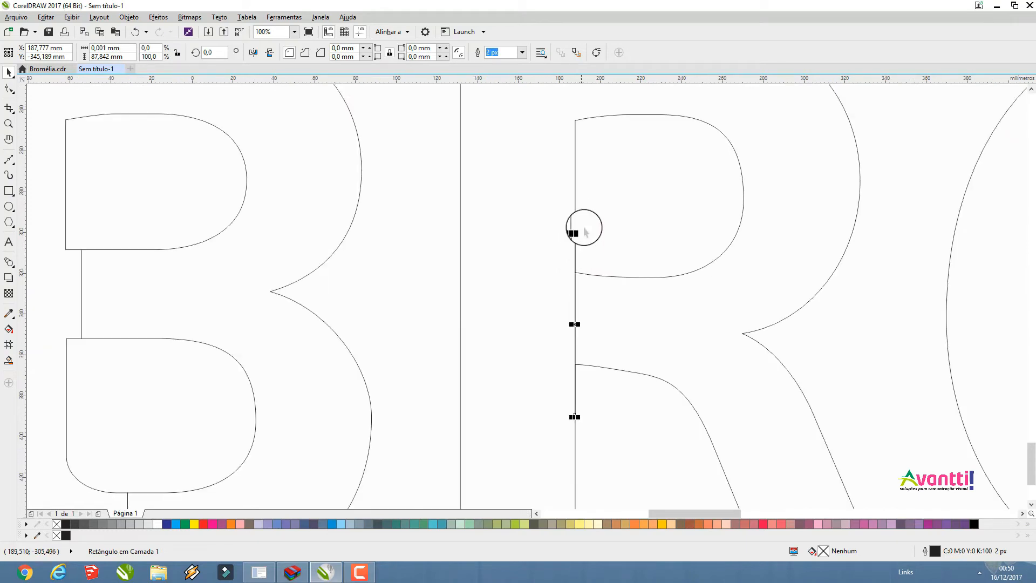
left_click(581, 118, "shift")
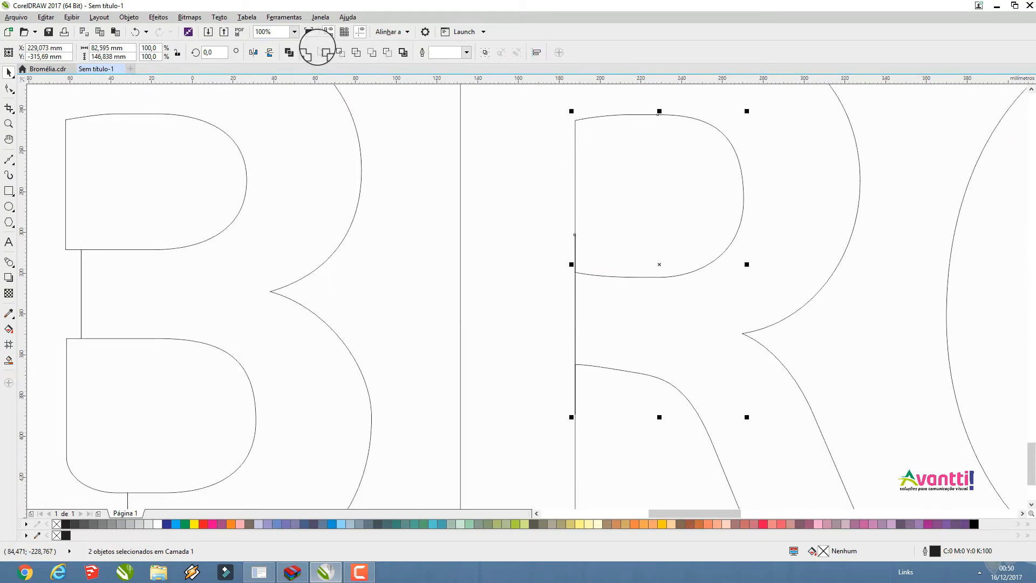
left_click(309, 53)
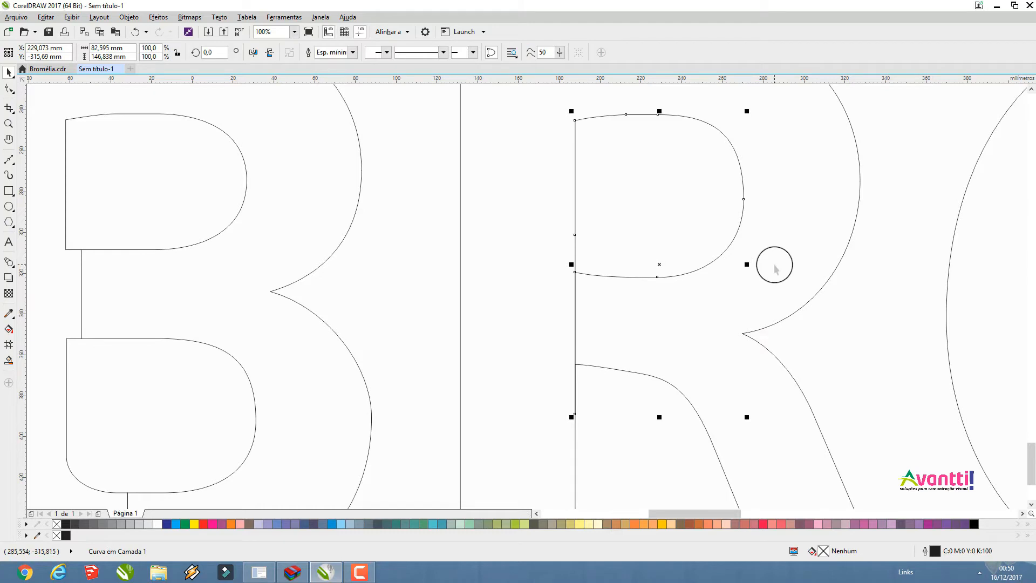
Trim the R's outer outline with the welded counter shape and delete the leftover counter shape
left_click(828, 278, "shift")
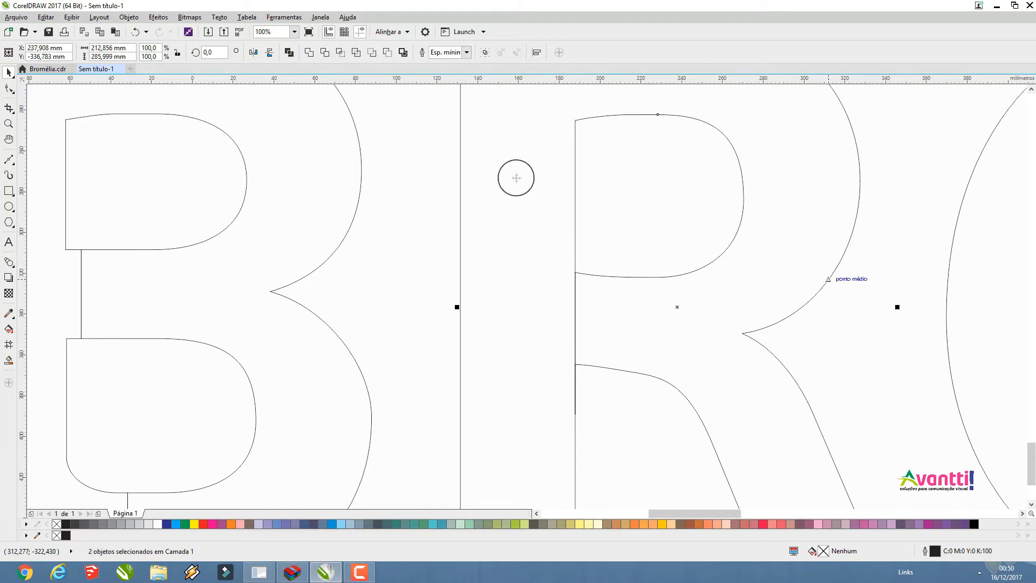
left_click(323, 52)
left_click(376, 172)
left_click(605, 174)
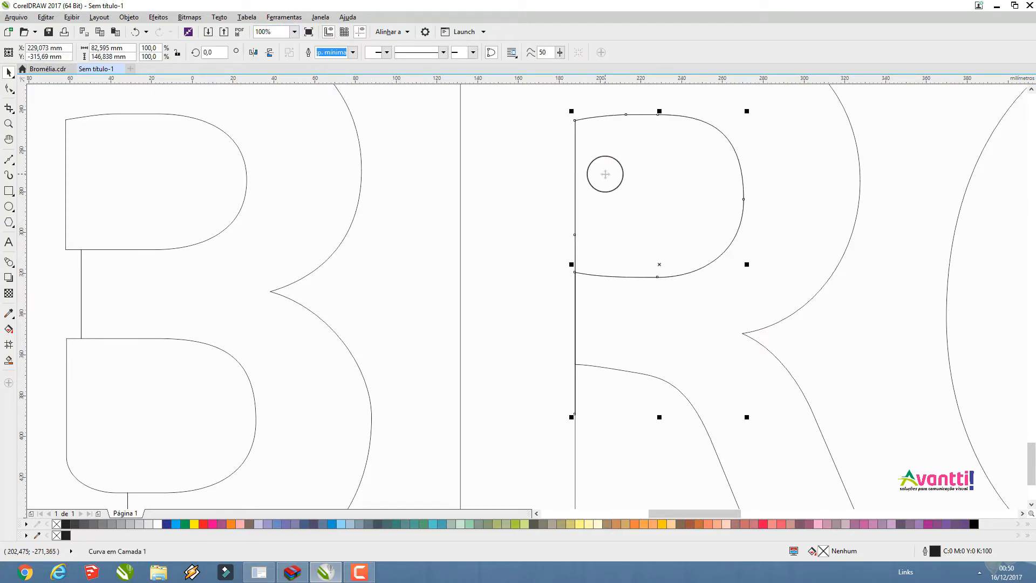
left_click_drag(604, 175, 650, 199)
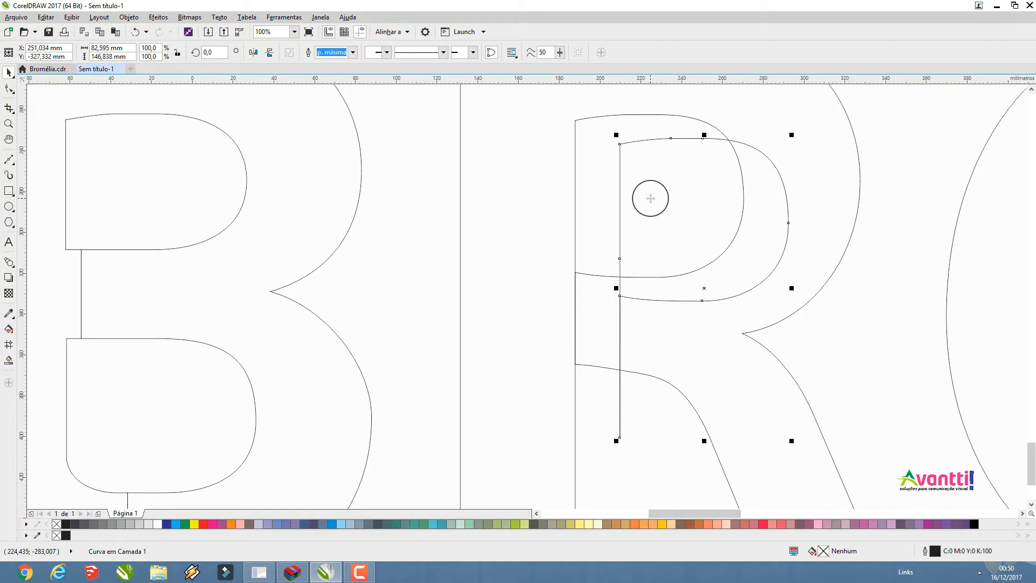
key("Delete")
Place a copy of the thin rectangle centred across the O's bottom stroke and weld it with the O's inner contour
scroll(186, 170, "down", 2)
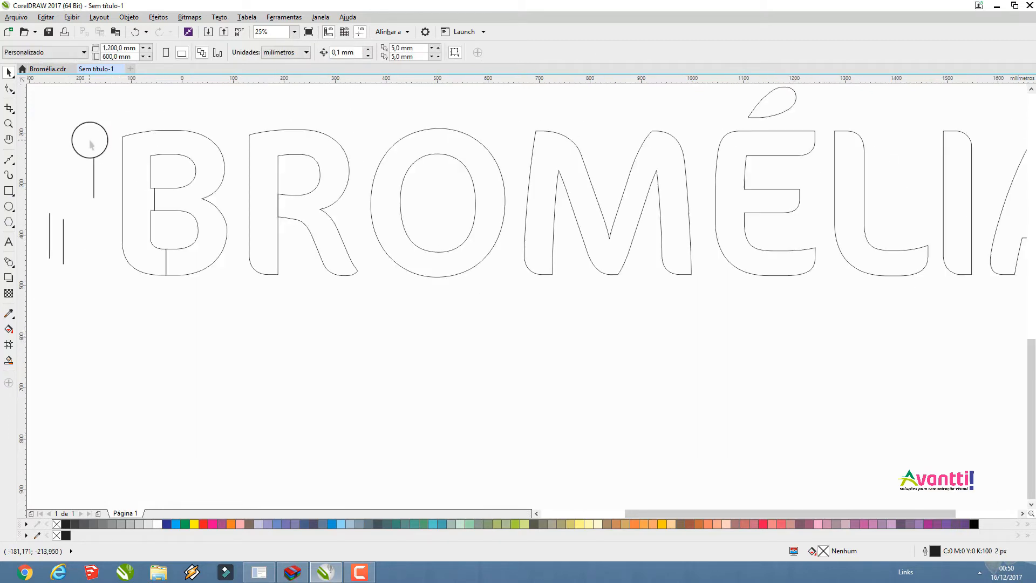
left_click(93, 175)
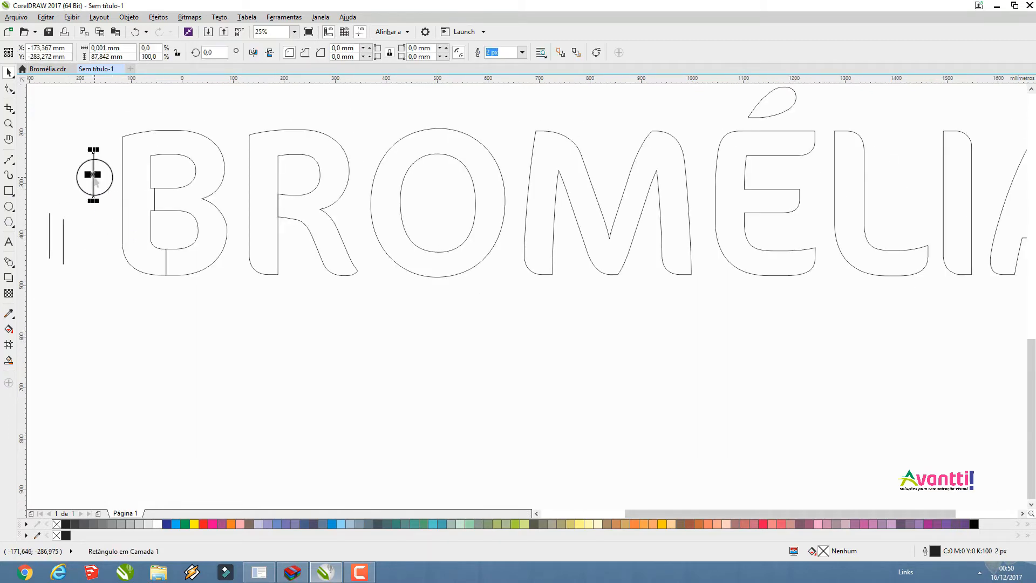
left_click_drag(147, 198, 439, 261)
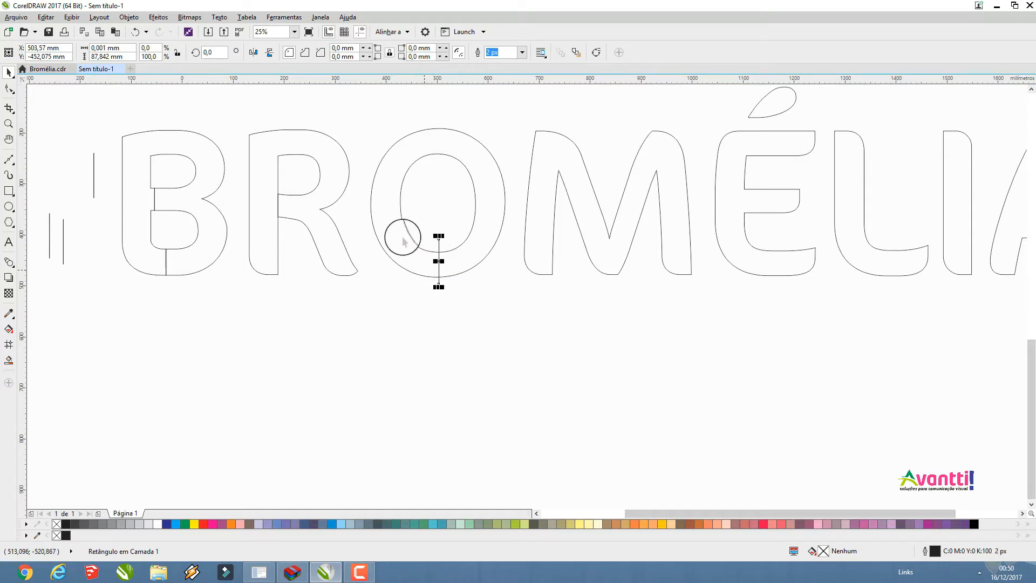
left_click_drag(496, 351, 364, 98)
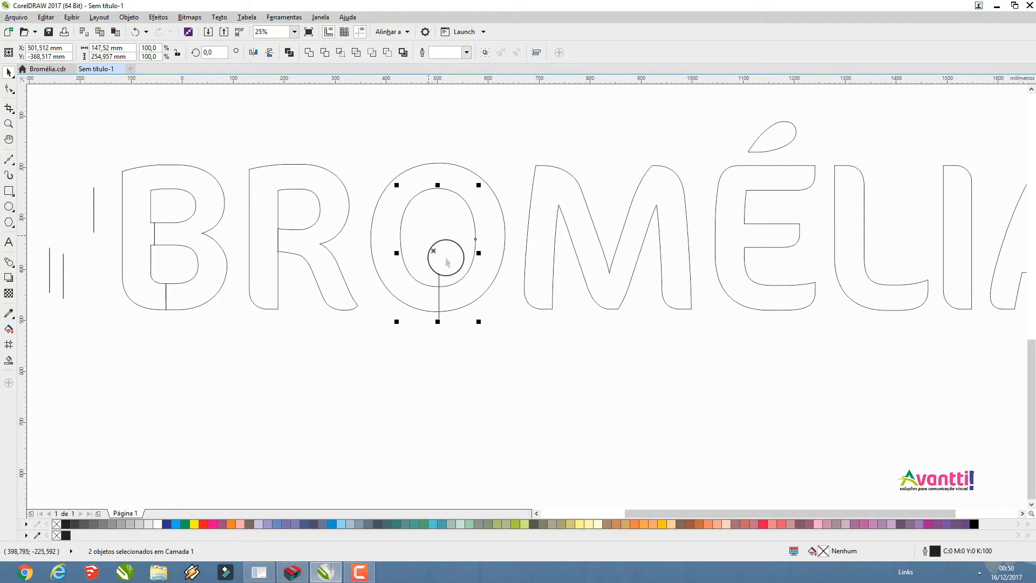
left_click_drag(517, 363, 326, 139)
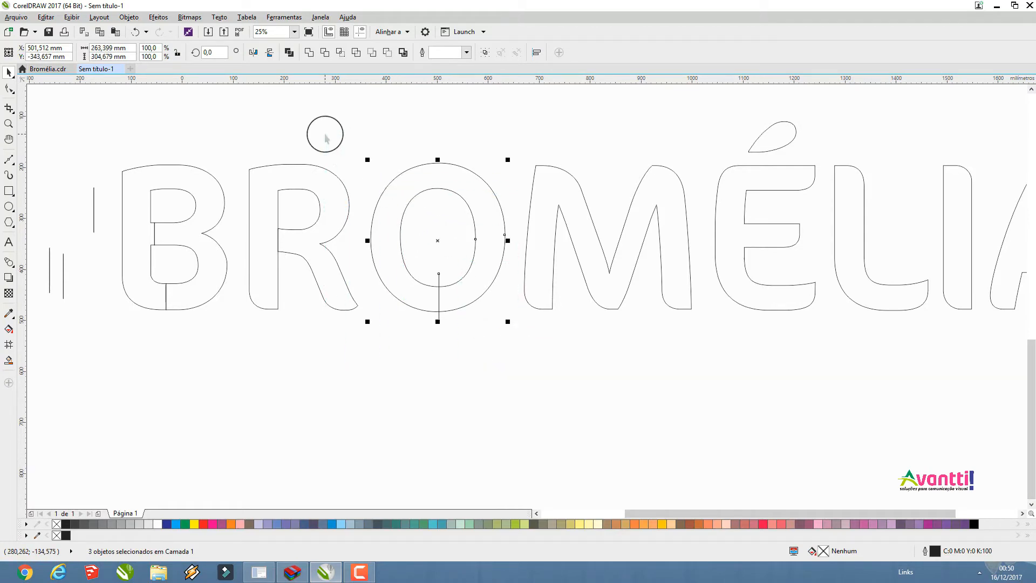
left_click_drag(486, 406, 377, 166)
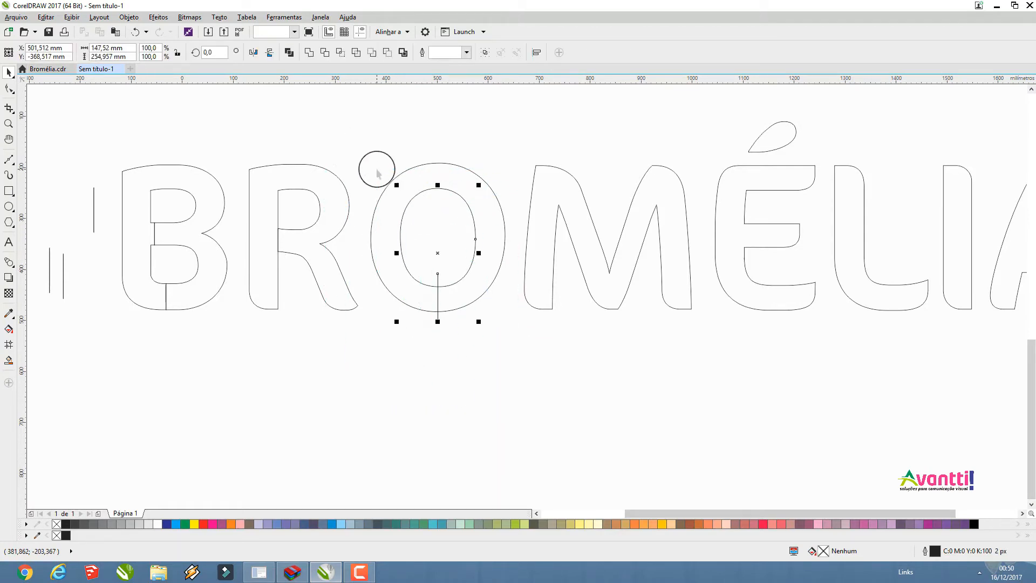
left_click(307, 57)
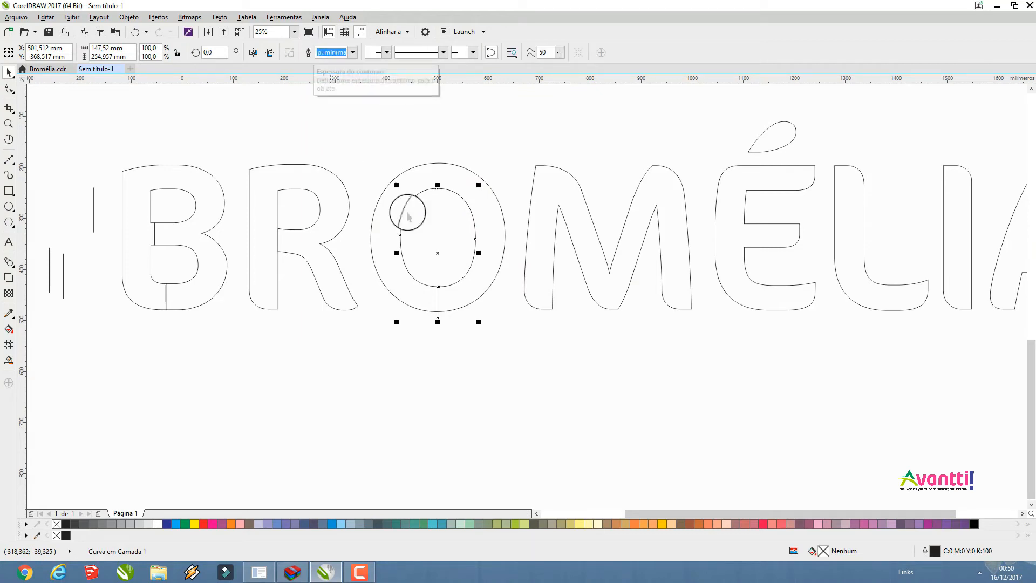
Trim the O's outer outline with the welded inner shape and delete the leftover inner shape
left_click(491, 189, "shift")
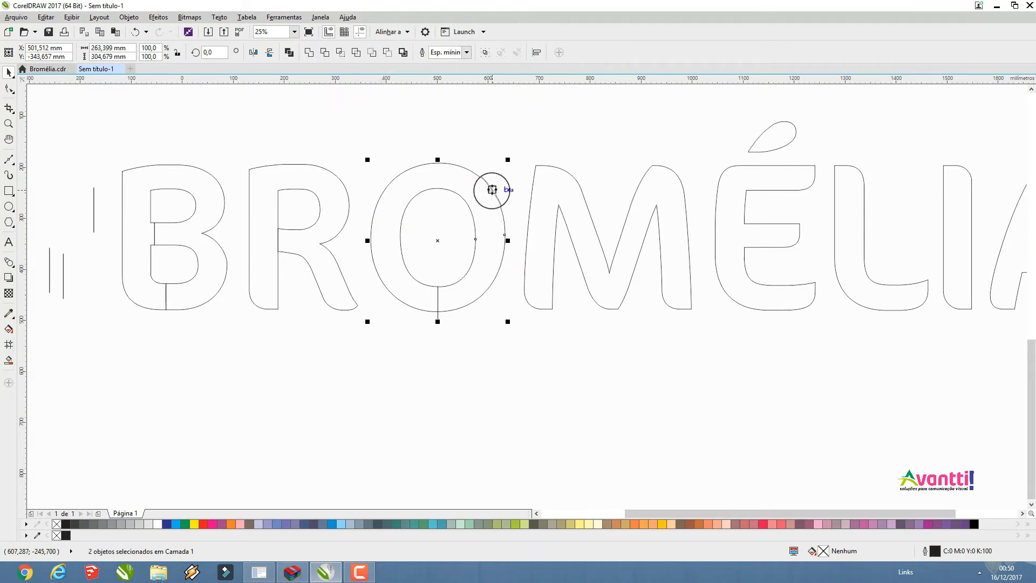
left_click(325, 52)
left_click_drag(374, 116, 494, 353)
left_click(495, 353)
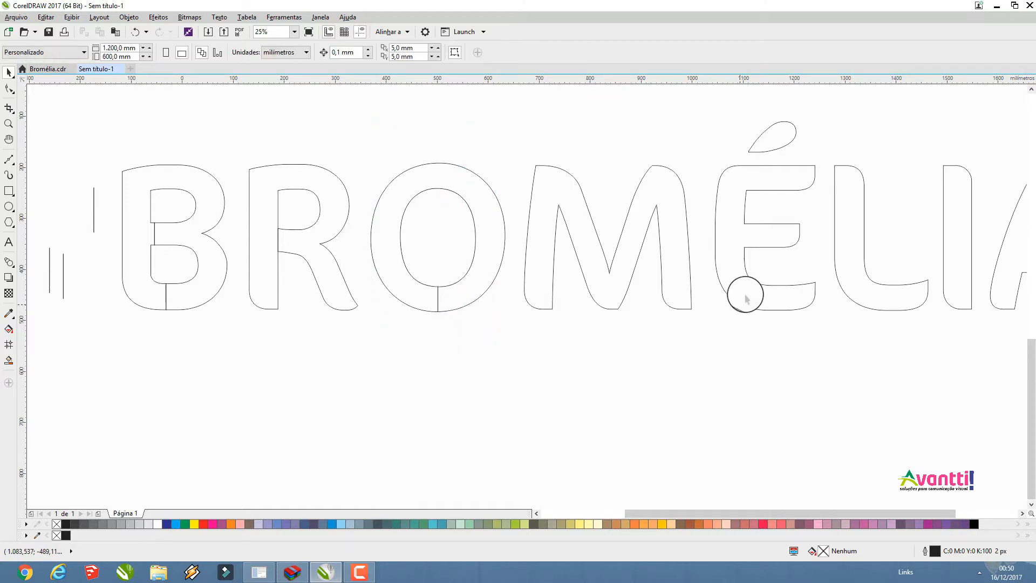
Place a copy of the thin rectangle across the A's crossbar and weld it with the A's triangular counter
scroll(593, 318, "down", 1)
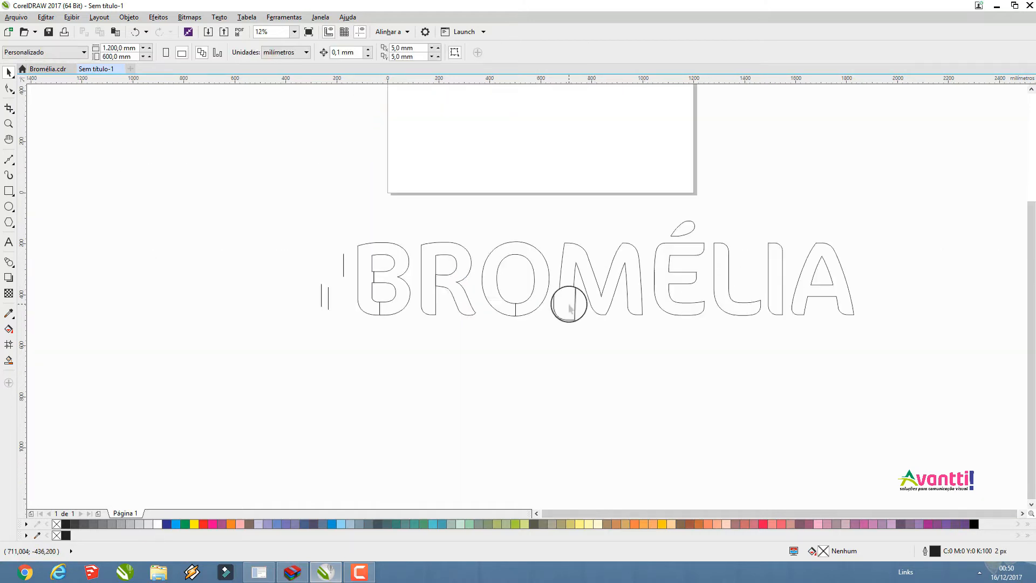
left_click(343, 259)
left_click_drag(343, 259, 822, 283)
scroll(821, 283, "up", 4)
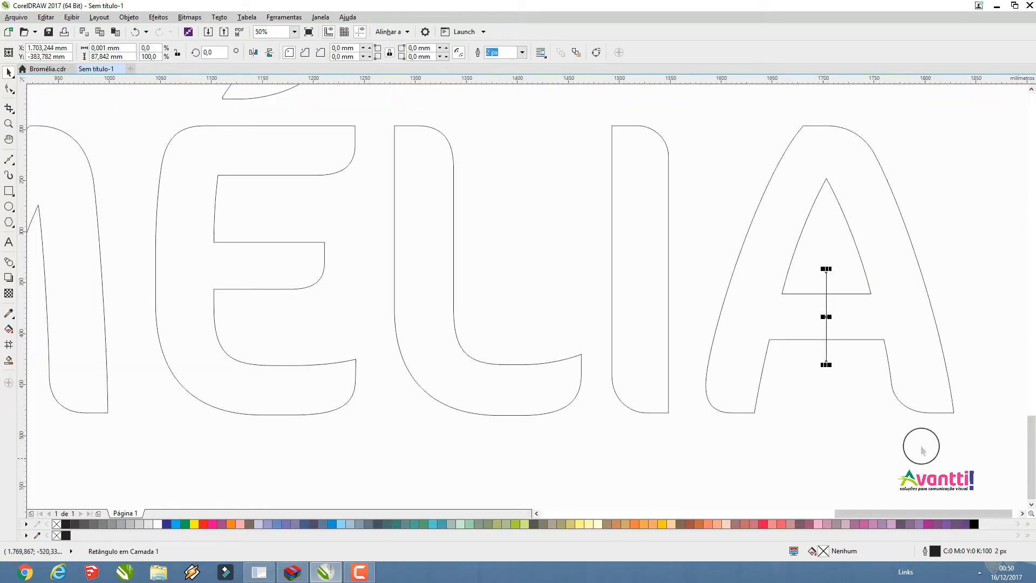
left_click_drag(738, 176, 742, 189)
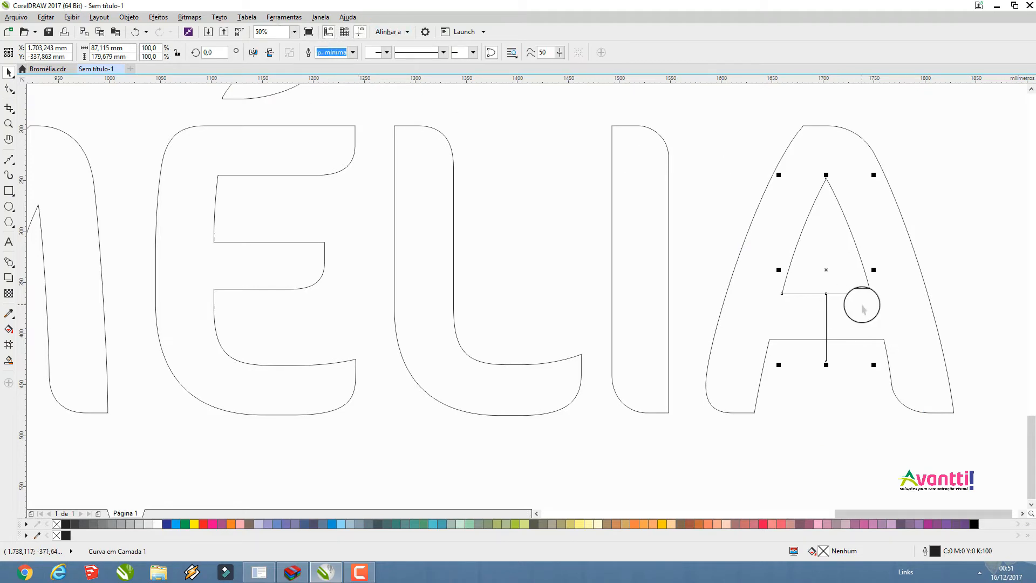
Trim the A's outer outline with the welded counter shape and delete the leftover counter shape
left_click(903, 276, "shift")
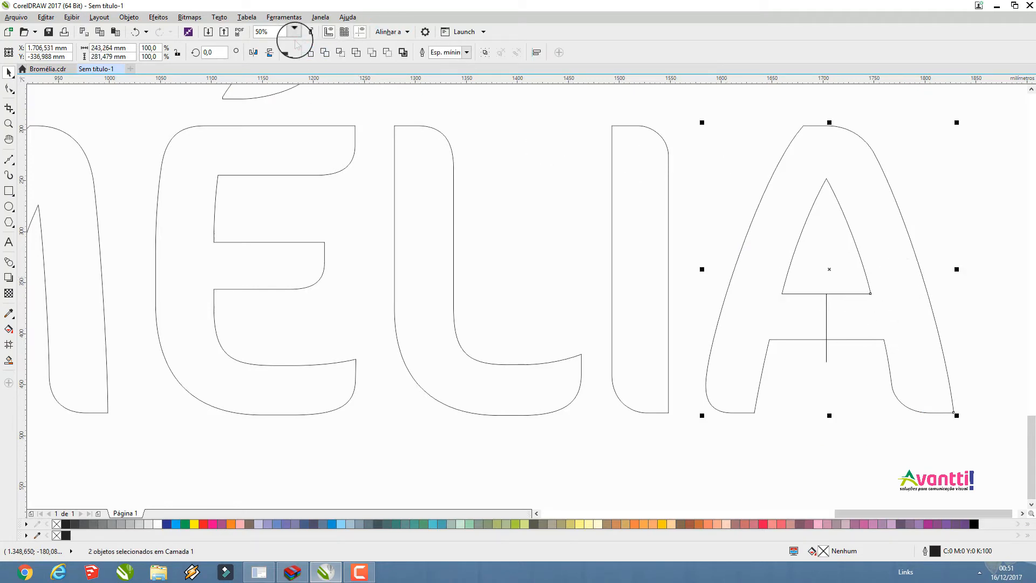
left_click(326, 52)
left_click(829, 441)
left_click(820, 276)
key("Escape")
Move the B, R, O and M onto the page in a row along its bottom edge, and the E above the B
scroll(861, 316, "down", 4)
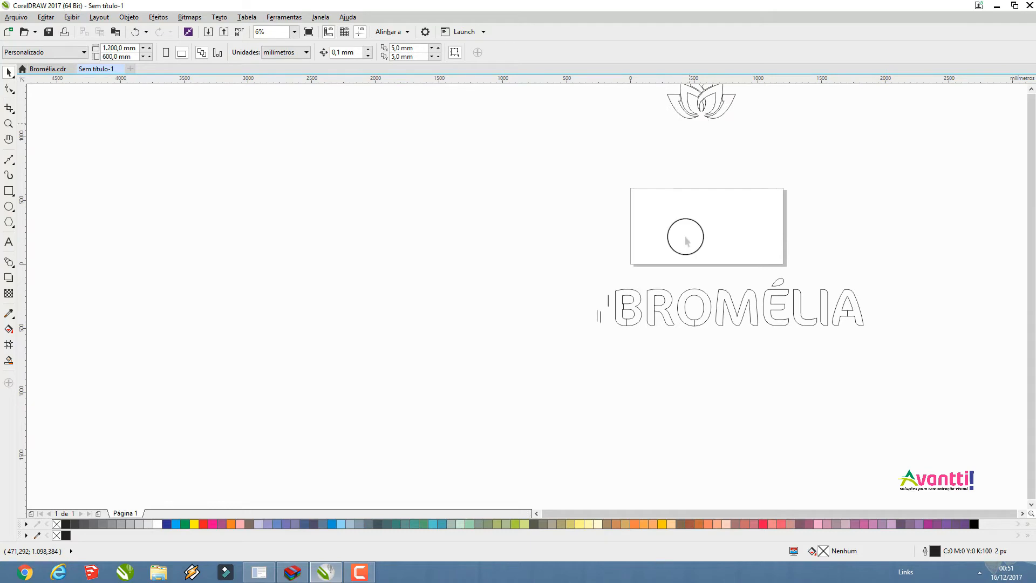
scroll(634, 283, "down", 1)
scroll(692, 220, "up", 1)
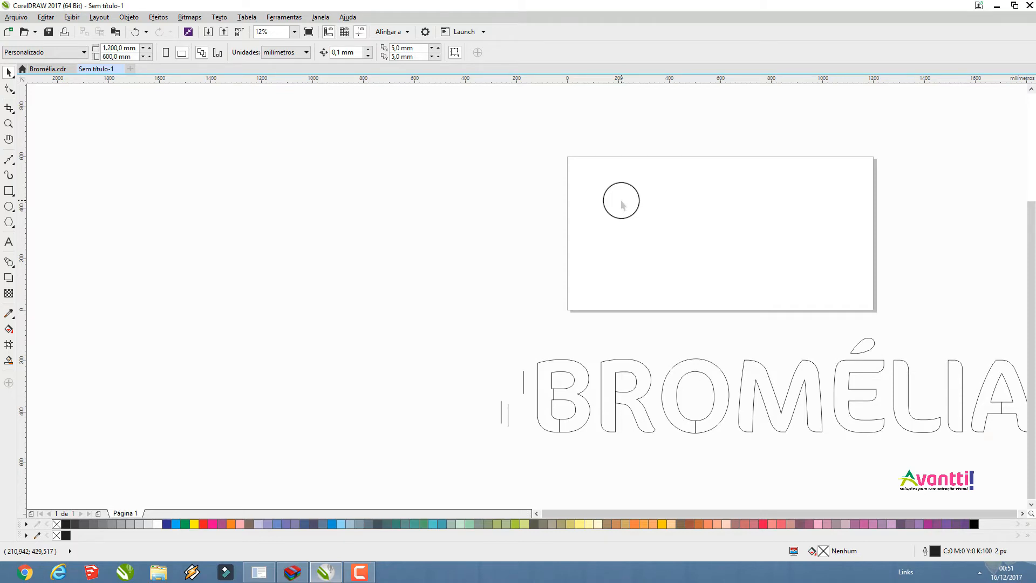
left_click(561, 391)
left_click_drag(565, 396, 594, 262)
left_click(612, 389)
left_click_drag(613, 389, 645, 278)
left_click_drag(670, 389, 688, 273)
left_click_drag(744, 419, 754, 299)
left_click_drag(839, 406, 577, 209)
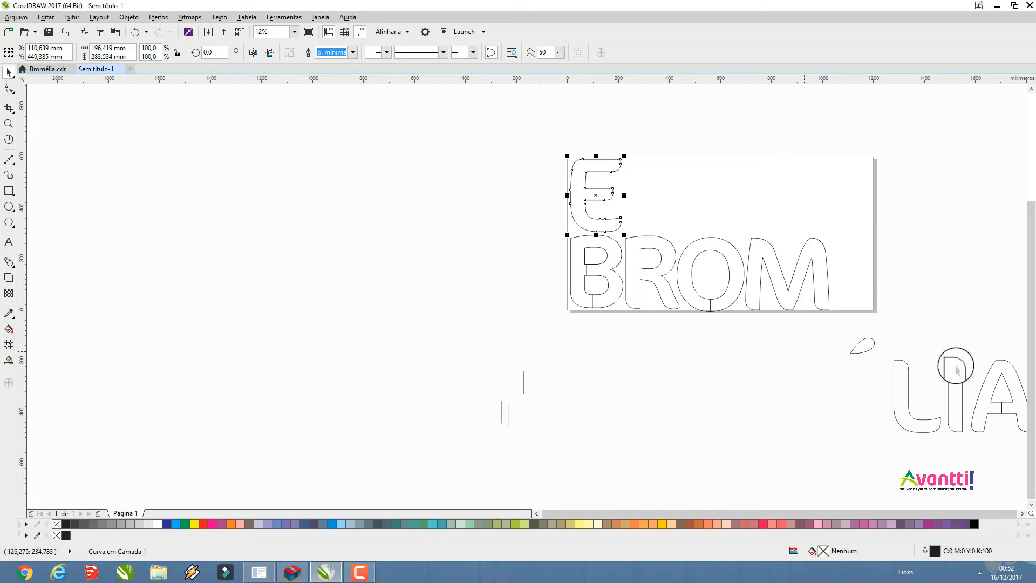
Move the I onto the page, directly beside the M at the end of the bottom row
left_click(898, 402)
left_click(957, 393)
left_click_drag(974, 405, 850, 296)
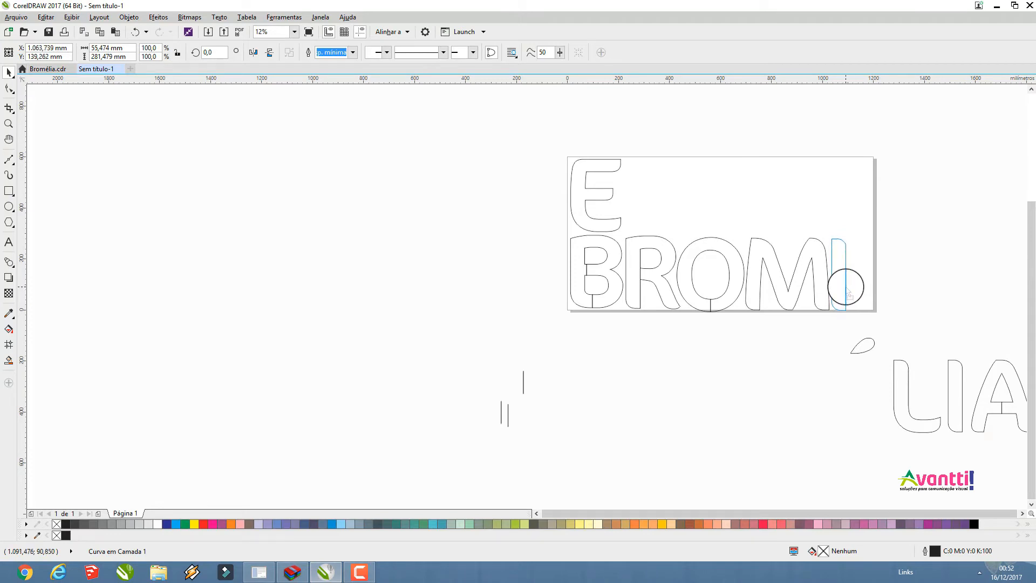
left_click_drag(846, 291, 845, 289)
Move the É's accent into the gap between the R's legs and rotate it to about 267° so it fits
left_click(873, 347)
left_click(869, 344)
left_click_drag(870, 344, 663, 286)
scroll(664, 287, "up", 3)
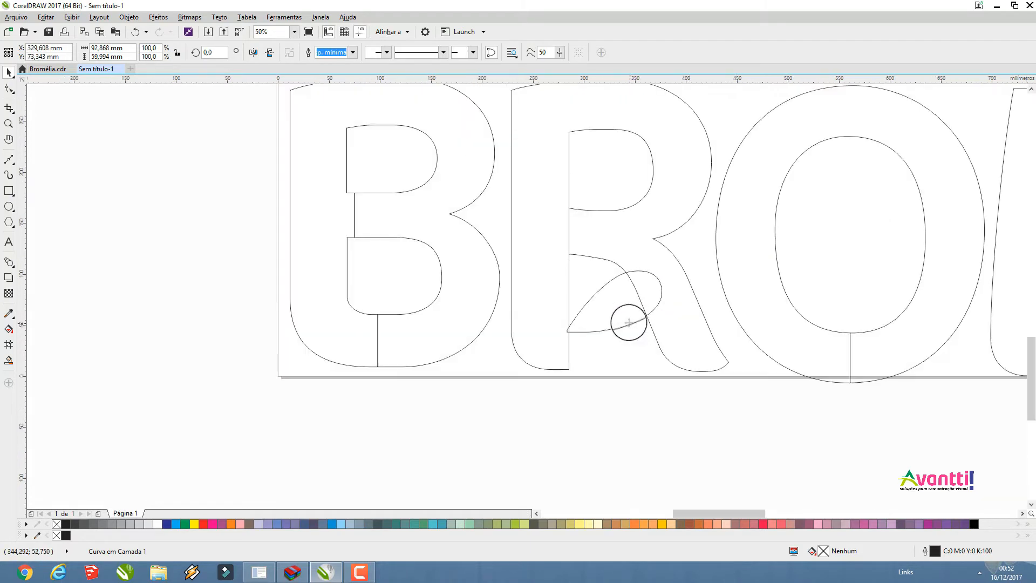
scroll(629, 323, "up", 2)
scroll(620, 322, "down", 1)
left_click(619, 323)
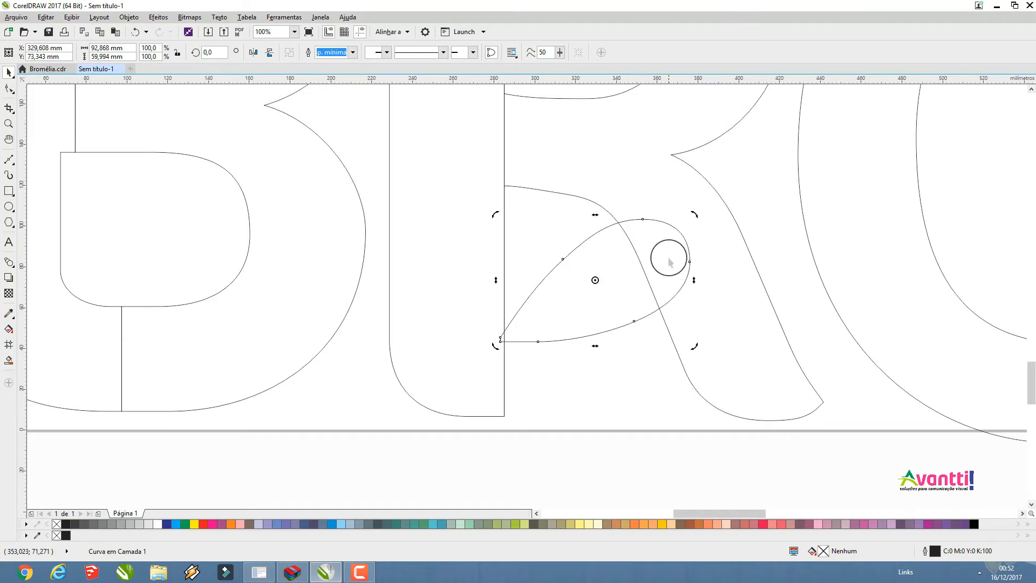
left_click_drag(690, 215, 597, 324)
left_click(612, 305)
Move the A onto the page beside the E in the upper row
scroll(597, 323, "down", 2)
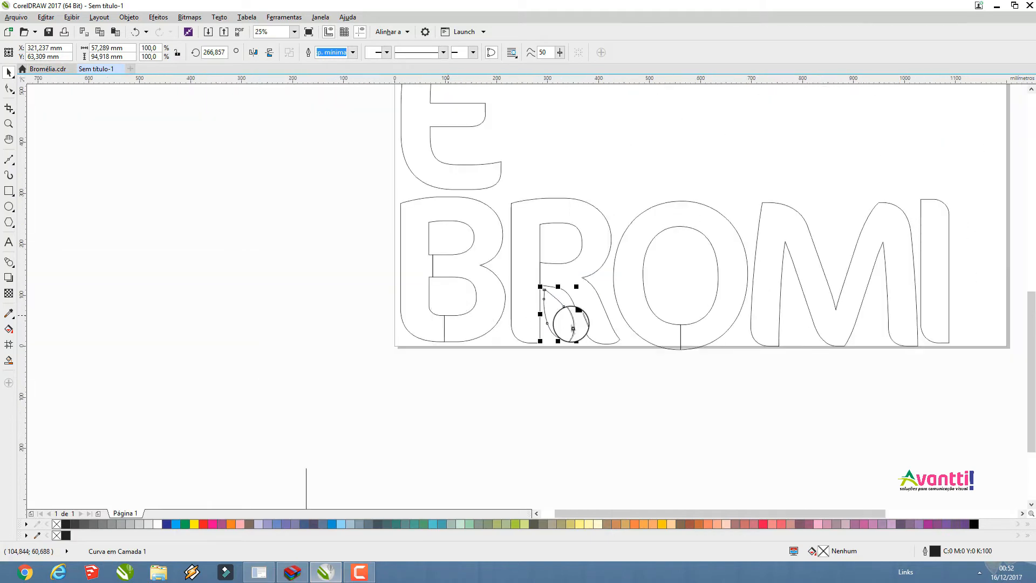
scroll(571, 324, "down", 1)
left_click(785, 409)
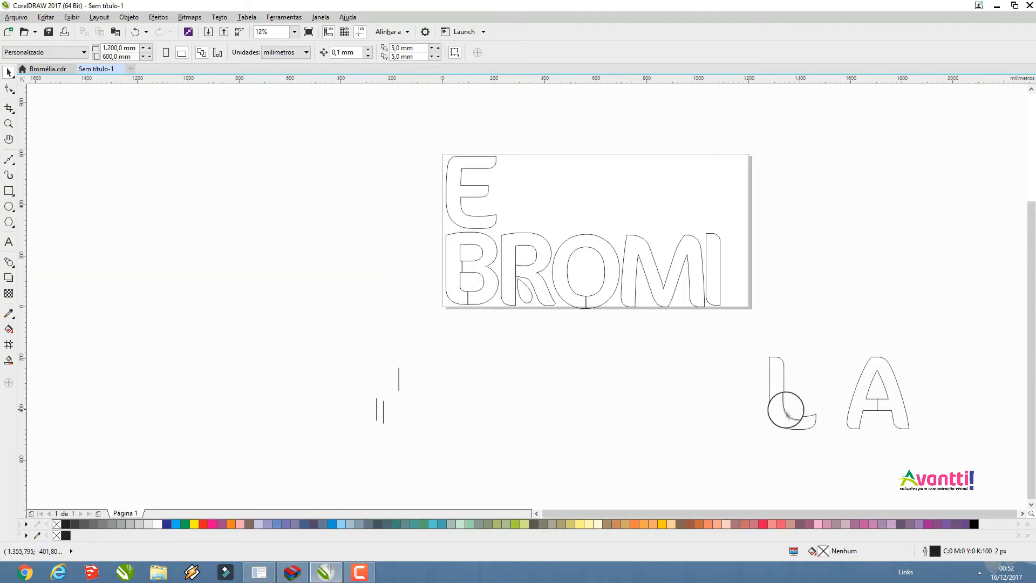
left_click_drag(865, 400, 526, 205)
Align the lower-row shapes on the page along their bottom edges
left_click(793, 404)
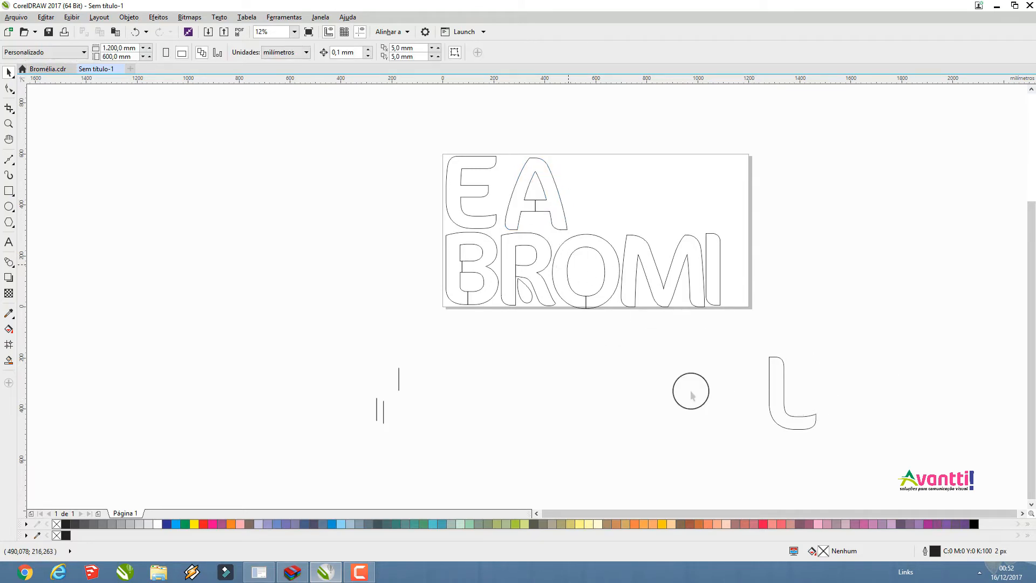
left_click_drag(739, 354, 407, 214)
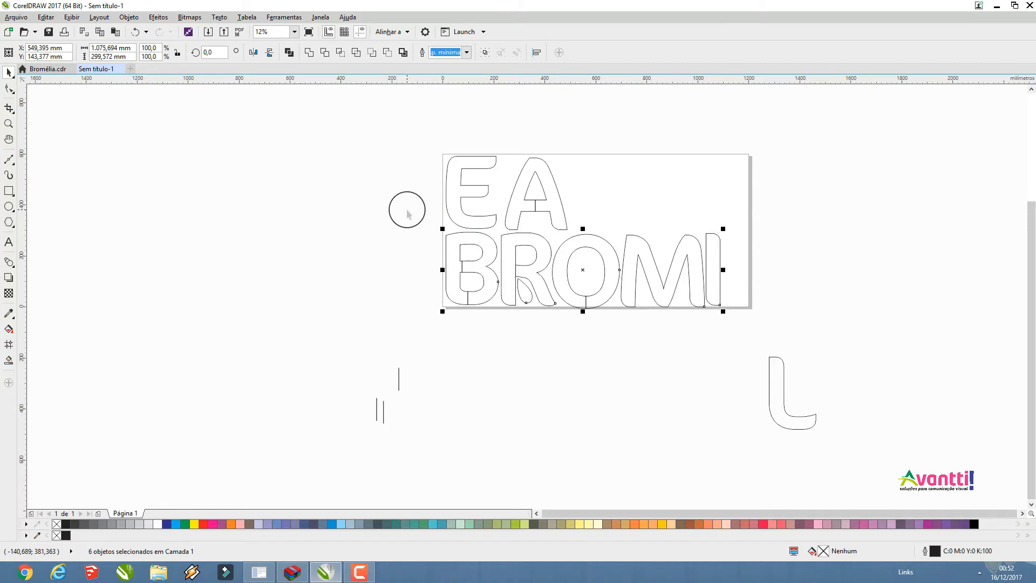
key("b")
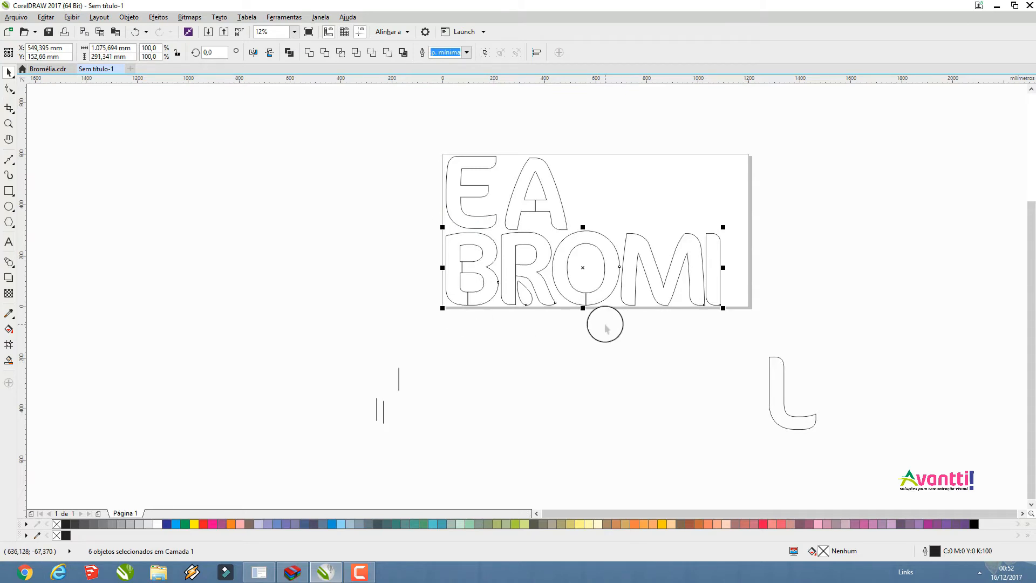
Move the L beside the A in the upper row and tighten the spacing between the E, A and L
left_click_drag(773, 384, 569, 190)
left_click_drag(417, 120, 620, 238)
left_click(508, 197)
scroll(506, 216, "up", 4)
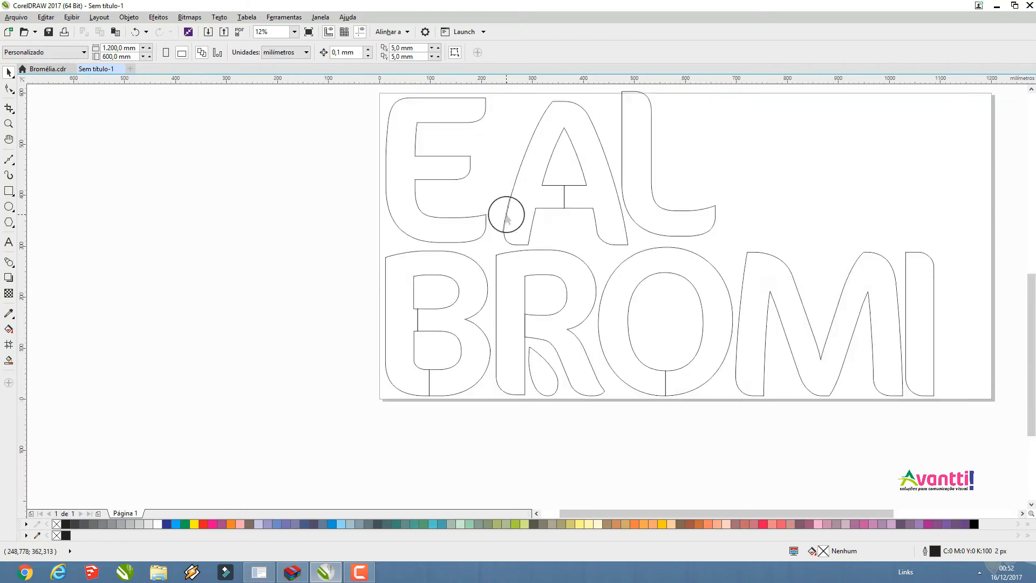
left_click_drag(506, 216, 479, 212)
left_click_drag(804, 232, 779, 240)
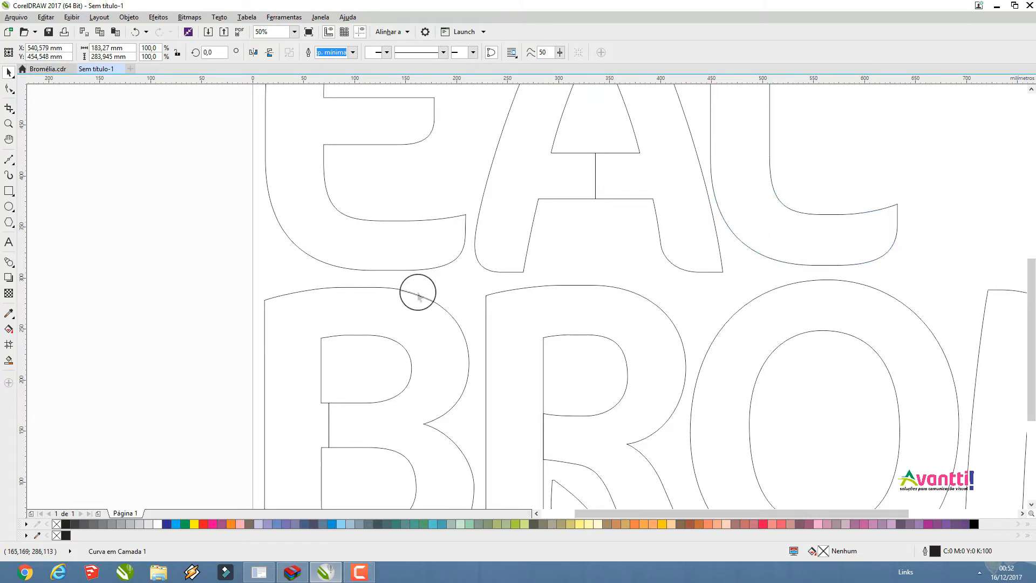
Align the E, A and L of the upper row along their top edges
scroll(418, 291, "down", 4)
left_click_drag(320, 192, 571, 297)
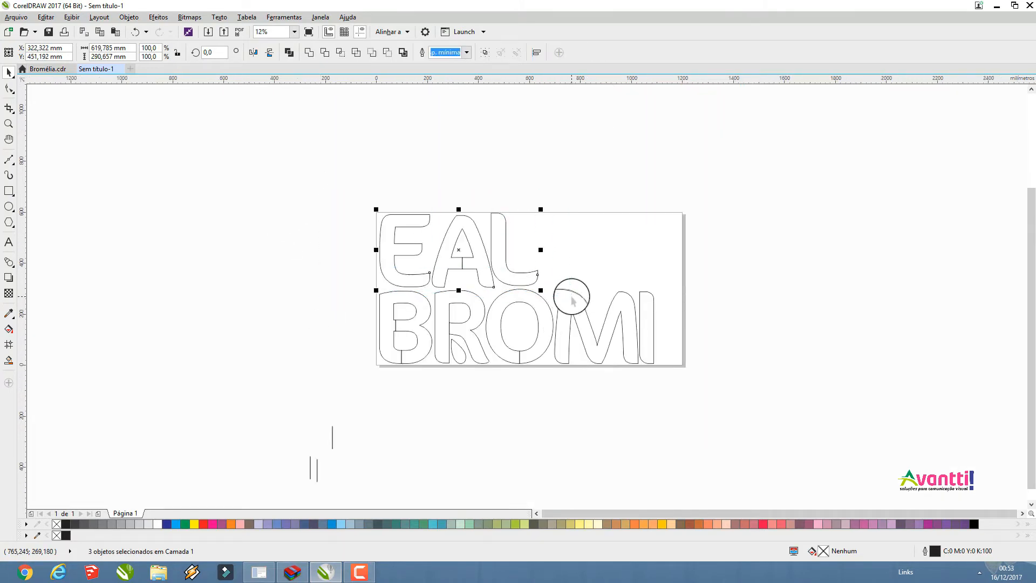
left_click(486, 204)
Move the whole lotus flower down to just above the page
scroll(413, 183, "down", 2)
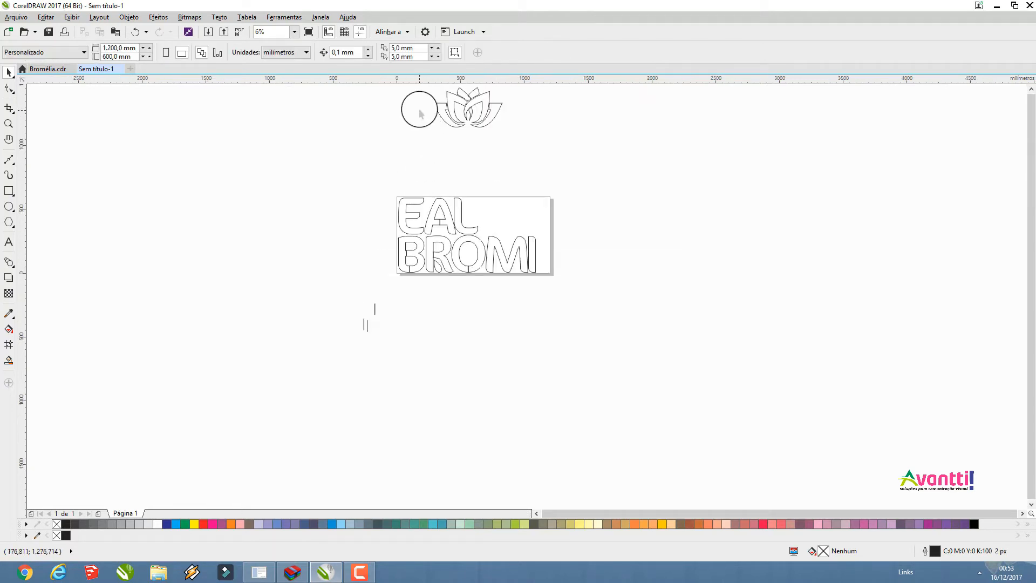
left_click_drag(517, 138, 416, 85)
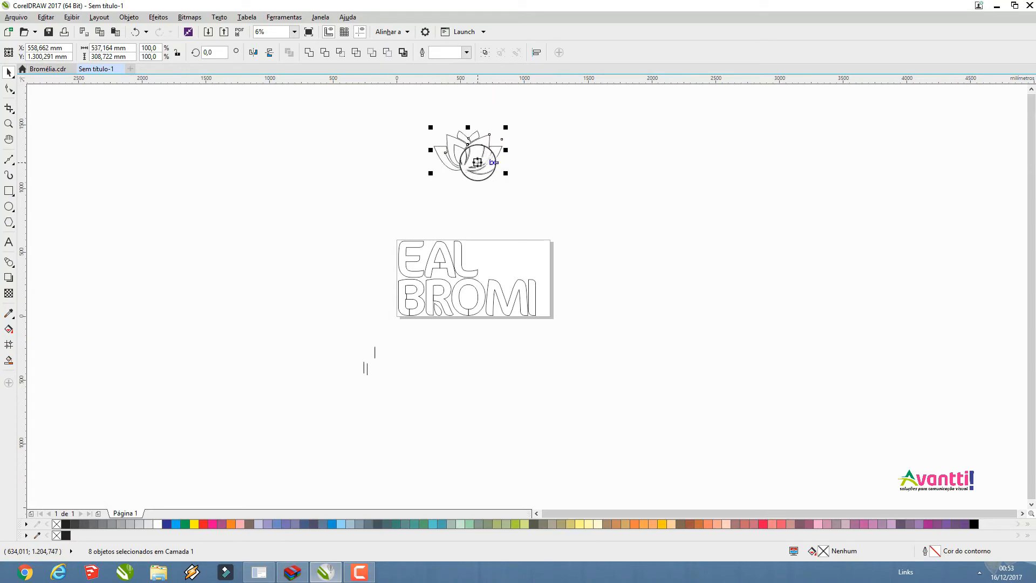
left_click_drag(477, 150, 511, 208)
Move the small curved inner petal from the lotus into the upper notch of the M
scroll(510, 208, "up", 3)
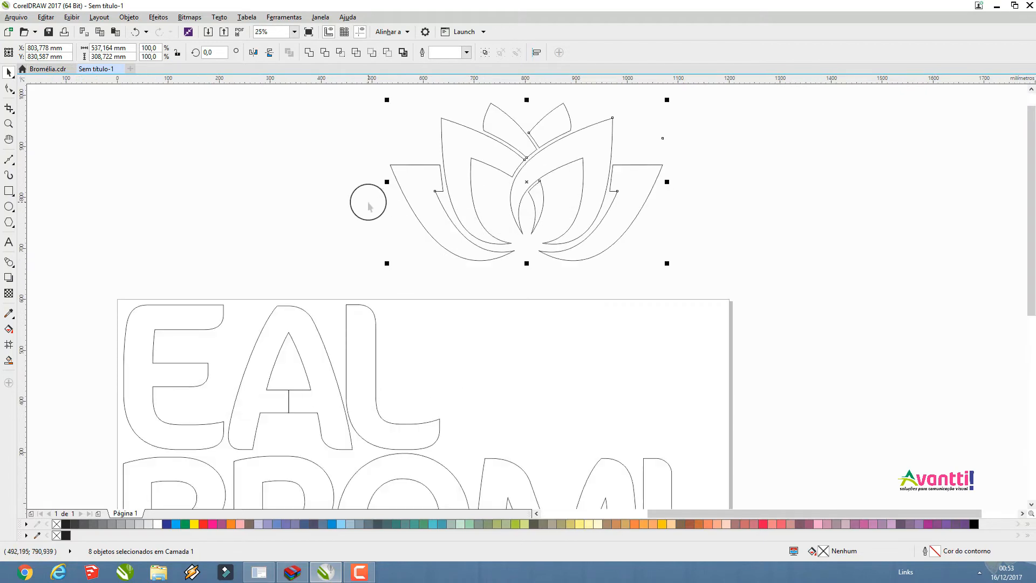
left_click(379, 218)
left_click(426, 208)
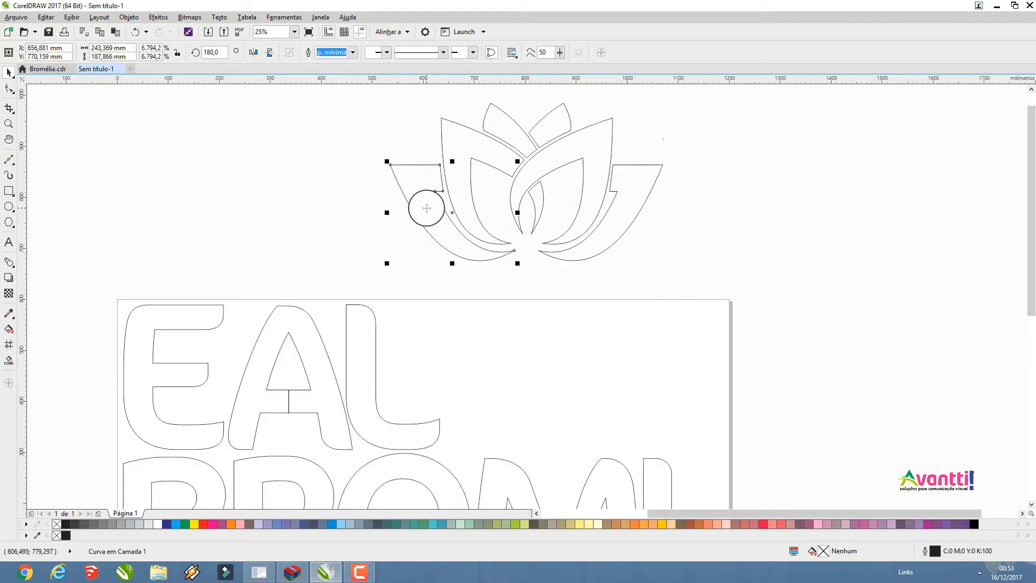
left_click(541, 210)
left_click_drag(541, 211, 496, 429)
scroll(431, 362, "down", 1)
Move the lotus's two top petals into the O's counter and rotate the lower one to about 283°
left_click_drag(471, 249, 419, 443)
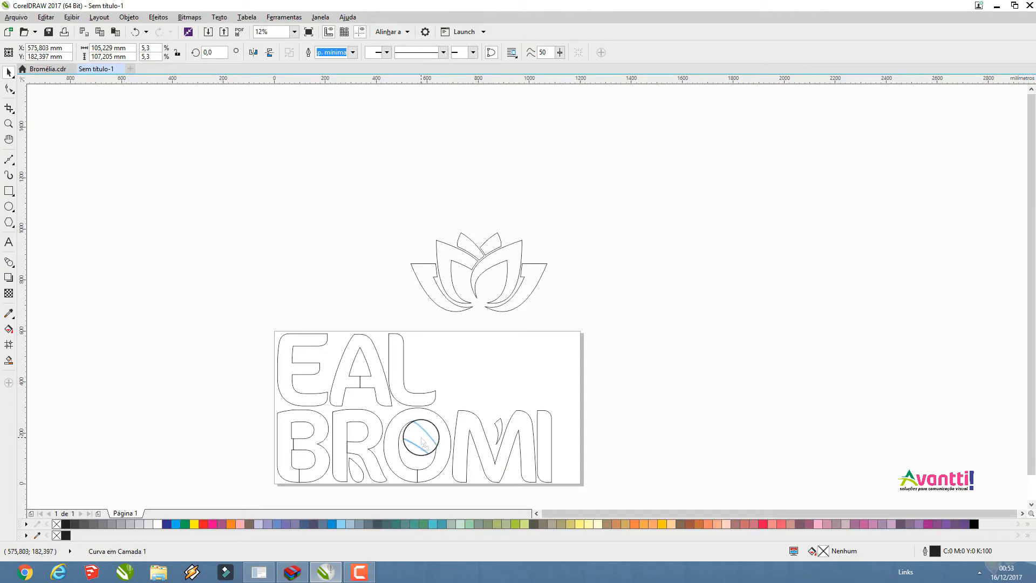
left_click_drag(483, 251, 407, 439)
scroll(407, 441, "up", 5)
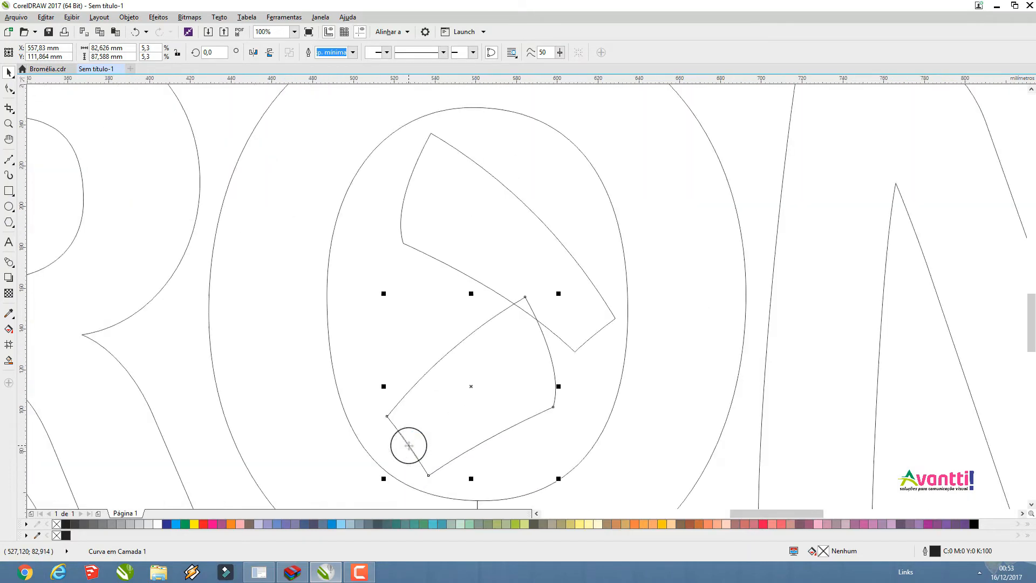
left_click(542, 306)
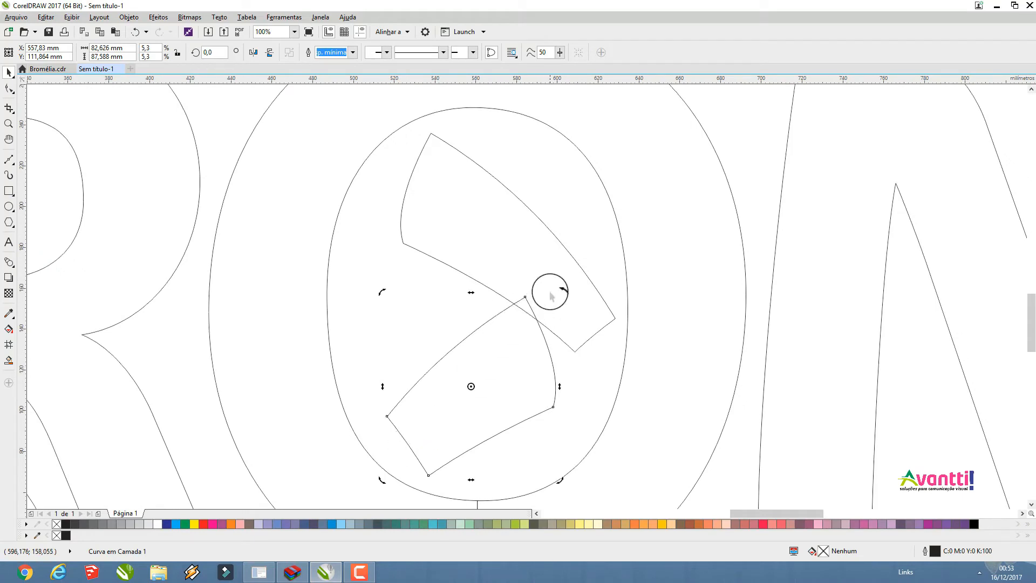
left_click_drag(560, 292, 541, 426)
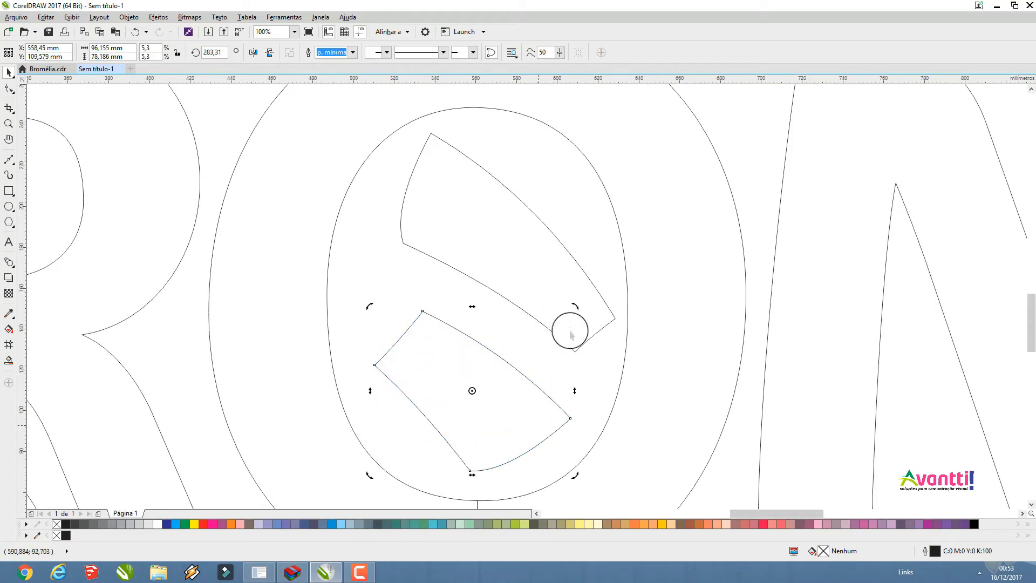
Move the lotus's outer right petal into the space after the I in the lower row and rotate it to about 43°
scroll(491, 318, "down", 5)
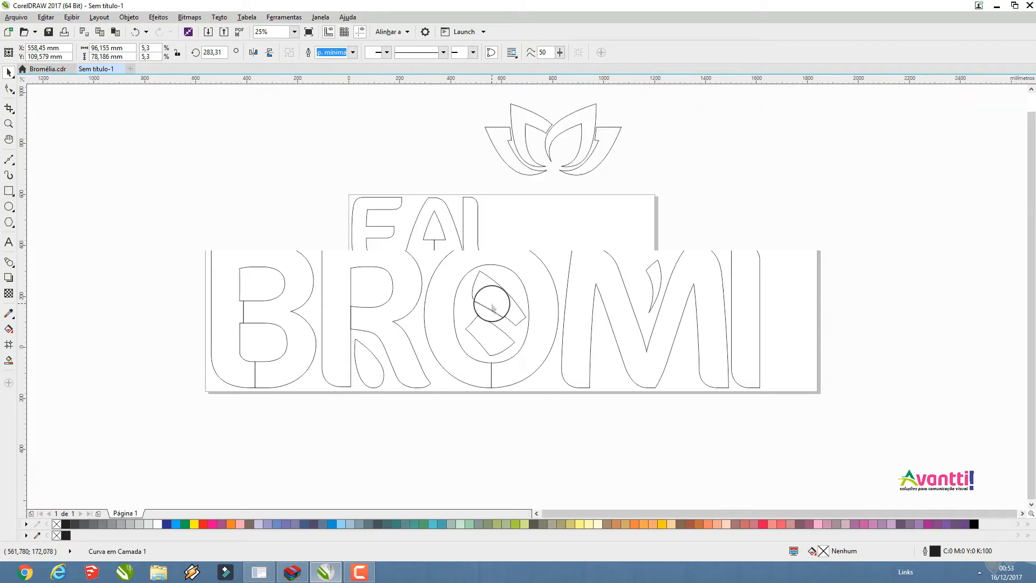
left_click(507, 170)
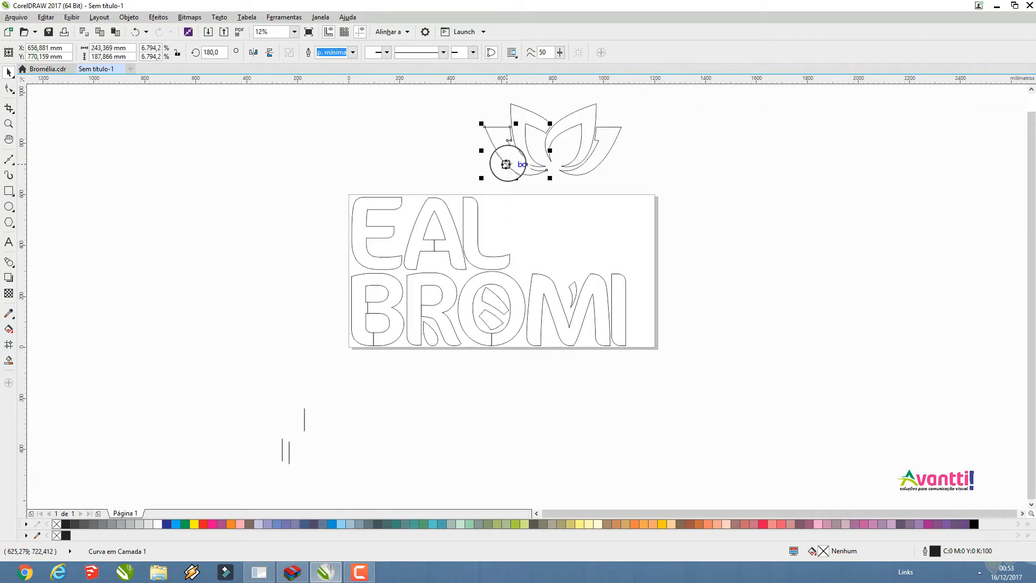
left_click(595, 154)
left_click_drag(595, 155, 651, 321)
scroll(442, 318, "up", 3)
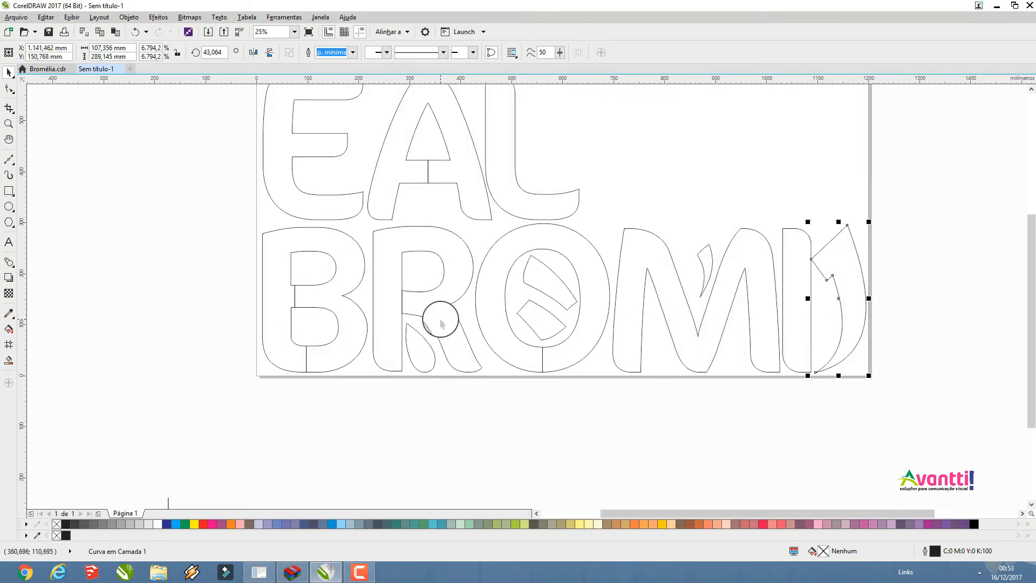
Move the R together with its drop-shaped petal slightly closer to the B
left_click_drag(497, 406, 374, 266)
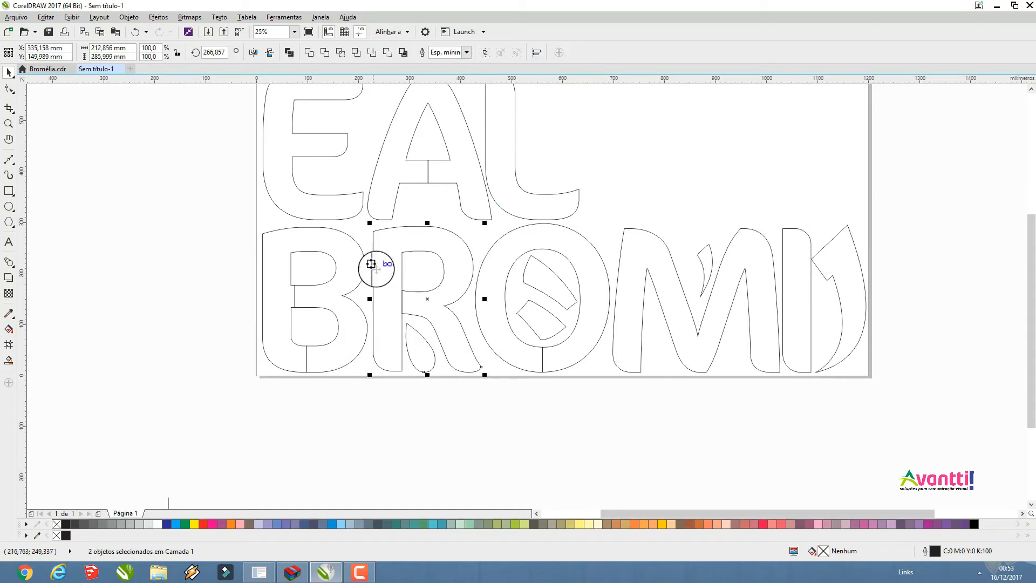
scroll(374, 266, "up", 3)
scroll(371, 332, "down", 1)
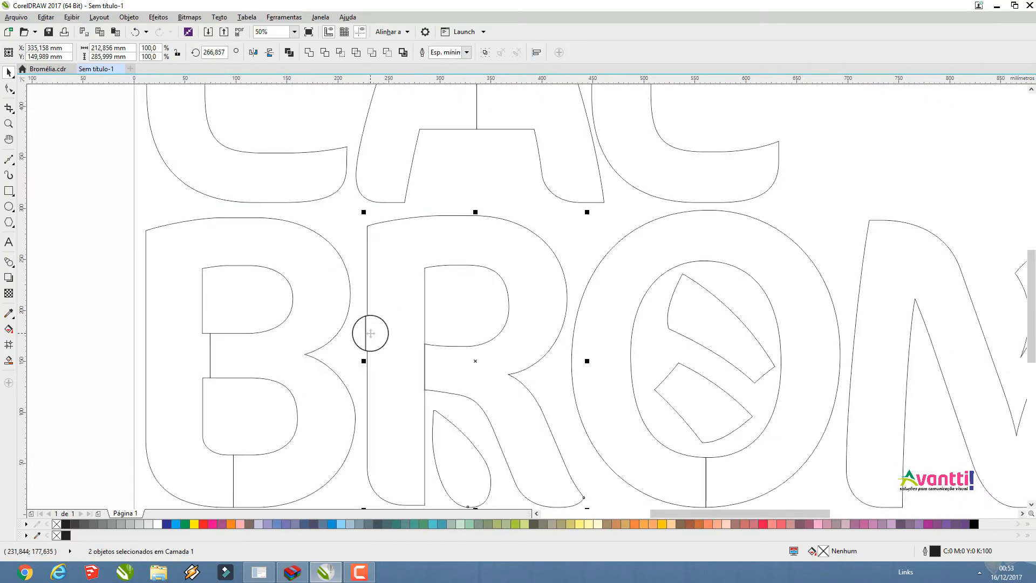
left_click_drag(368, 332, 365, 331)
scroll(393, 278, "down", 1)
Move the O together with the two petals in its counter closer to the R
left_click_drag(614, 452, 479, 234)
scroll(483, 324, "up", 2)
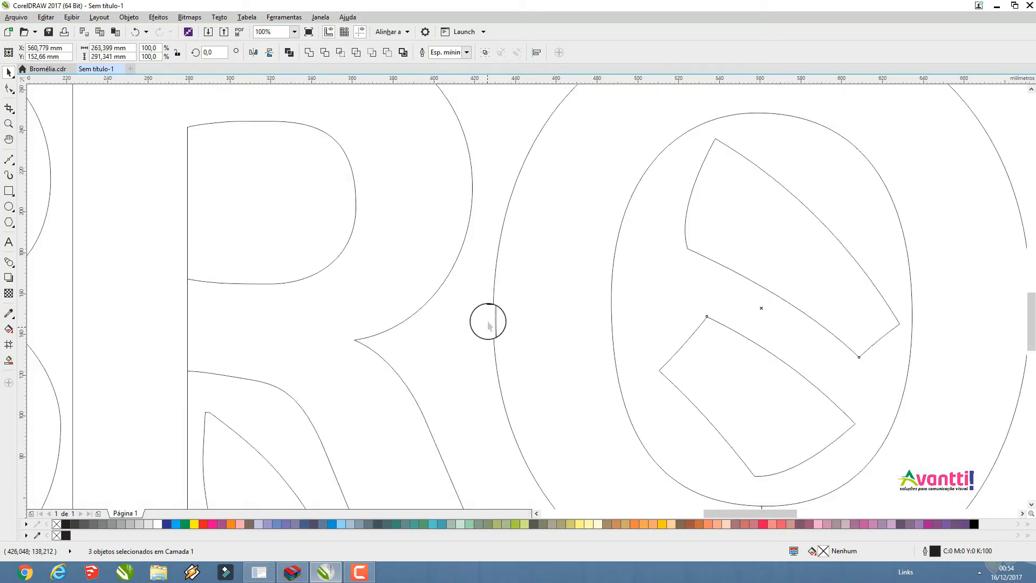
mouse_move(488, 327)
left_mouse_down()
mouse_move(478, 330)
mouse_move(480, 323)
left_mouse_up()
scroll(480, 322, "down", 2)
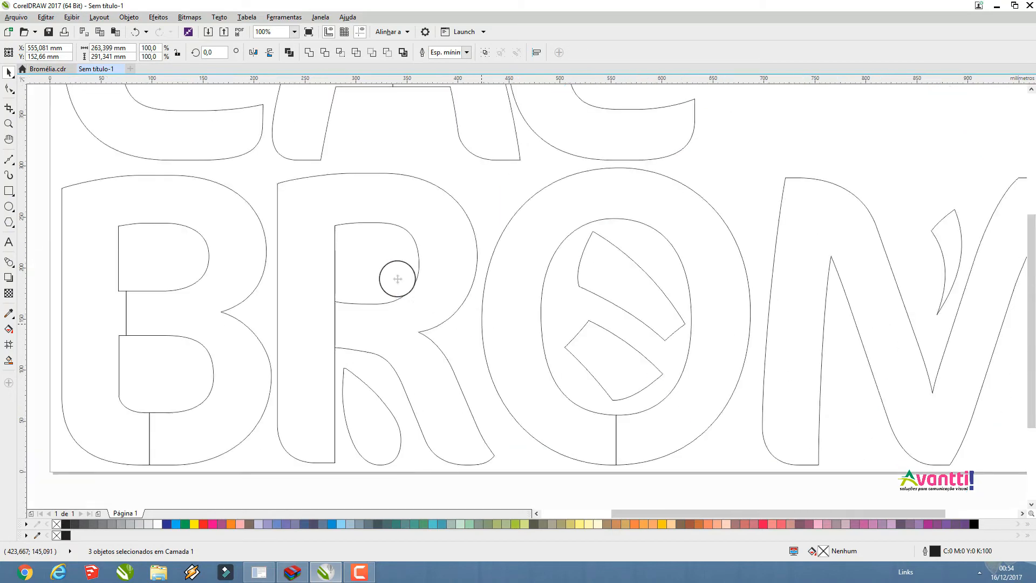
Move the M together with its small curved petal about 9 mm closer to the O
left_click(746, 408)
left_click_drag(674, 283, 549, 203)
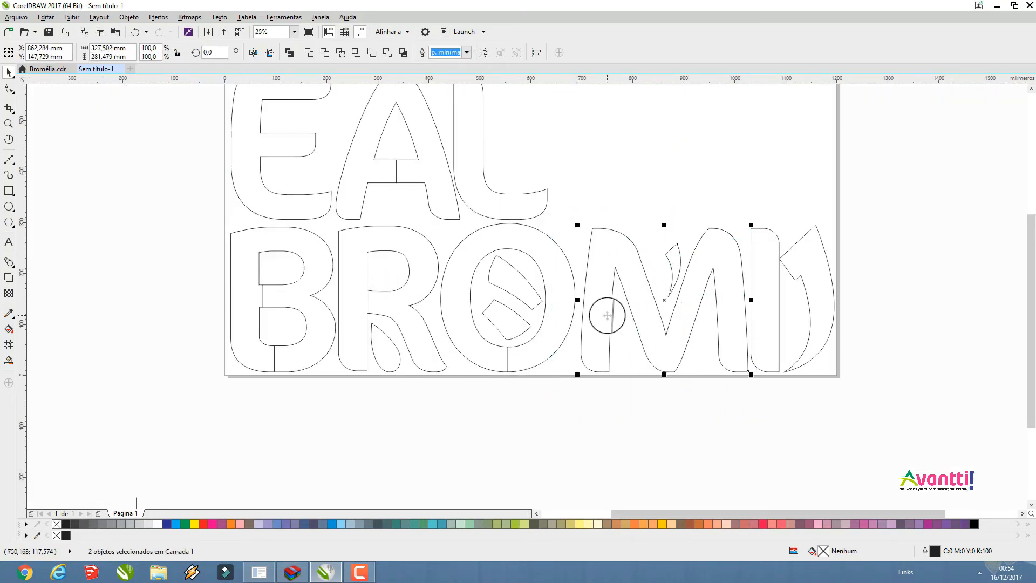
scroll(607, 316, "up", 2)
left_click_drag(608, 316, 589, 318)
scroll(497, 301, "down", 2)
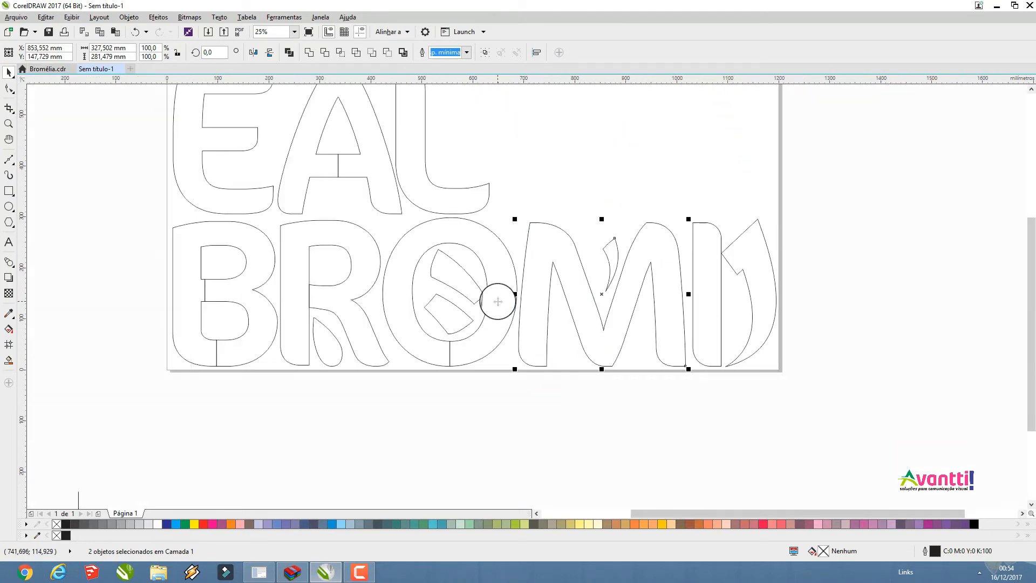
Move the I of the lower row slightly closer to the M
scroll(497, 301, "down", 3)
left_click(613, 363)
left_click_drag(593, 305, 571, 247)
scroll(621, 312, "up", 4)
left_click_drag(544, 282, 537, 283)
Shift the large petal after the I about 3 mm inward from the page's edge
left_click(641, 224)
left_click_drag(642, 220, 638, 221)
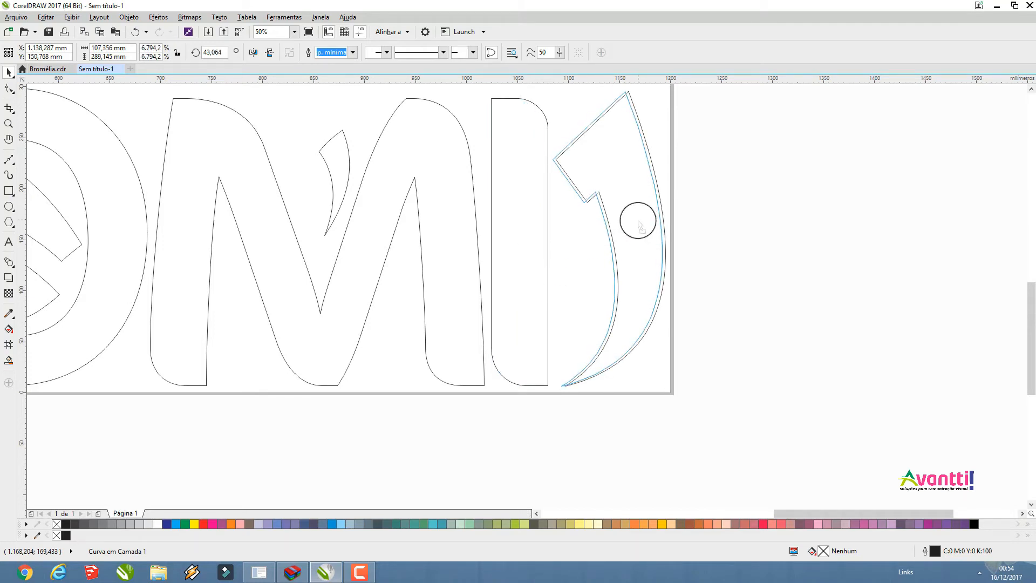
left_click_drag(639, 222, 639, 221)
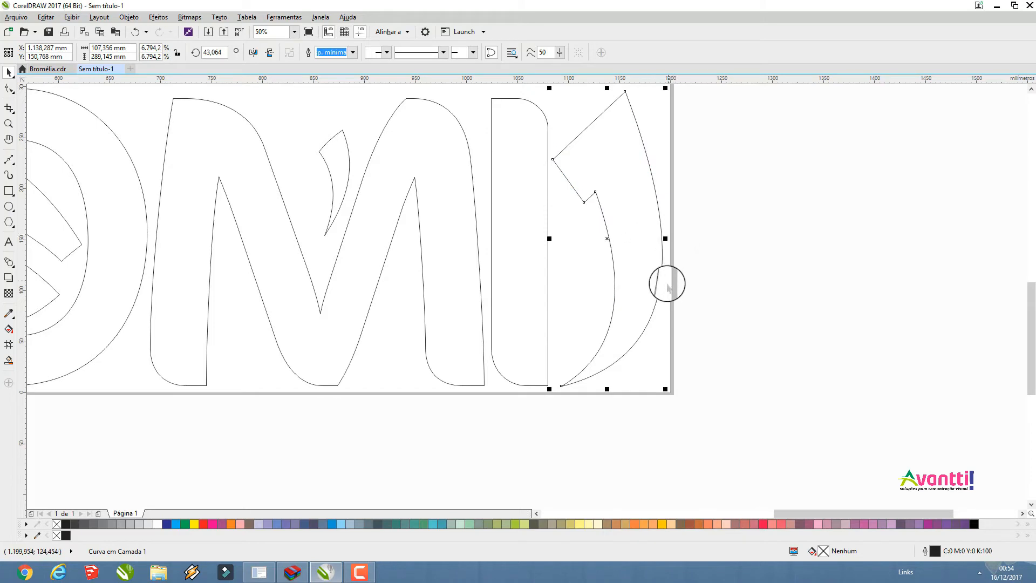
Move the lotus's large right petal beside the L in the upper row and rotate it to nest above the L's foot
scroll(661, 338, "down", 4)
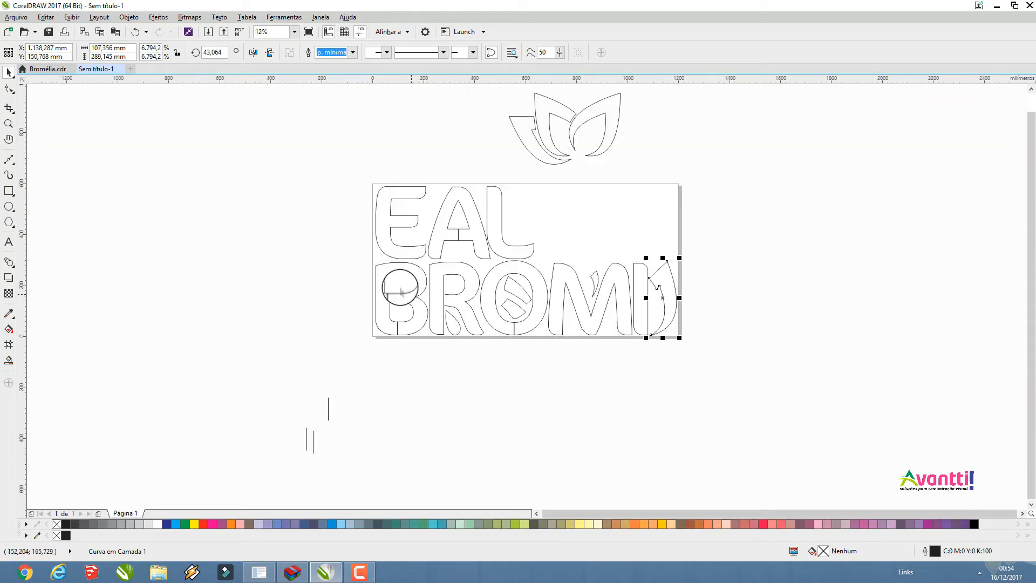
scroll(399, 289, "up", 4)
scroll(400, 289, "down", 2)
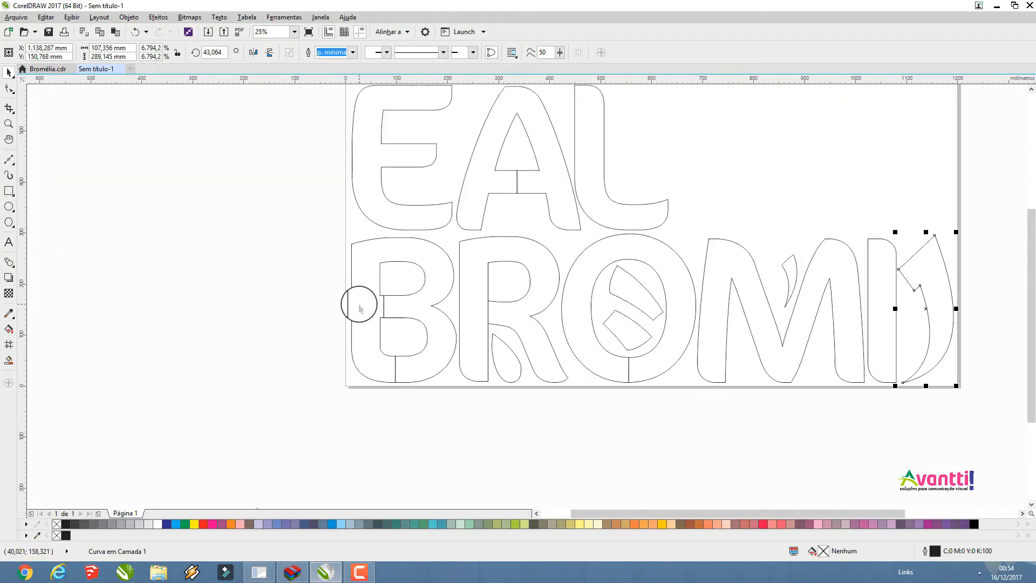
scroll(345, 305, "down", 2)
left_click_drag(530, 150, 520, 173)
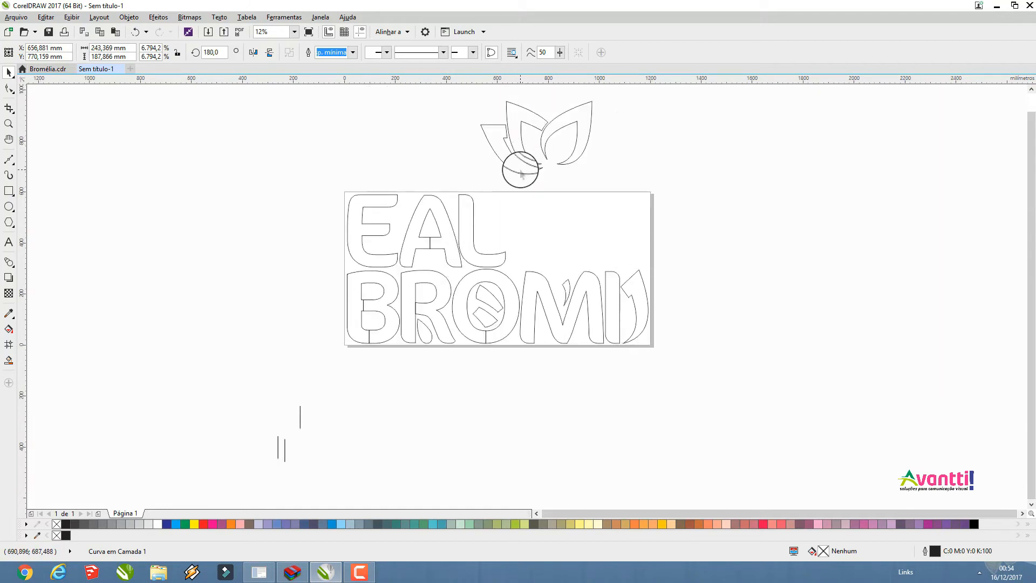
left_click_drag(572, 112, 569, 171)
left_click(509, 193)
Move the lotus's large left petal above the M and rotate it to fit between the two rows
left_click_drag(529, 220, 550, 248)
left_click(541, 154)
key("F10")
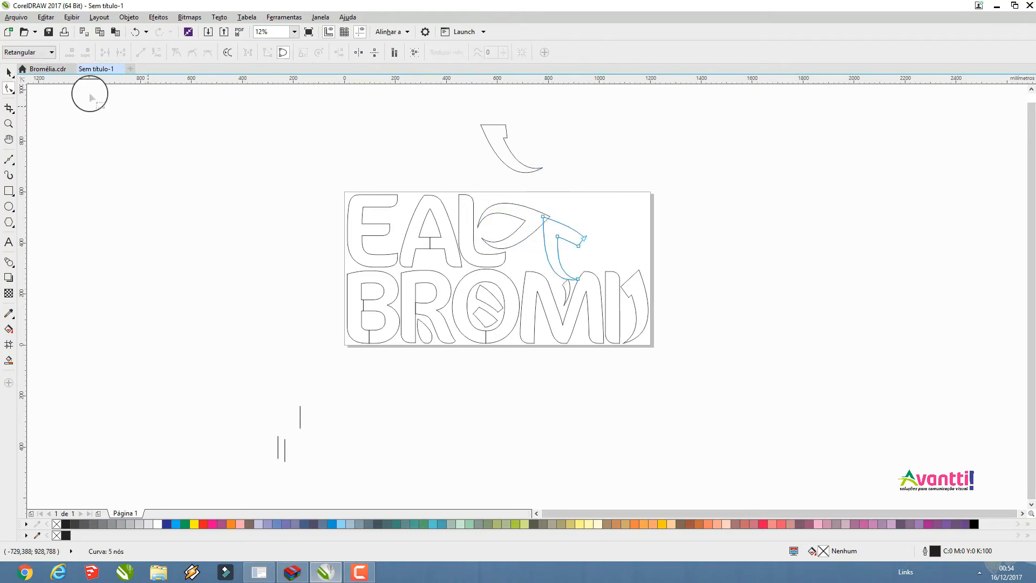
left_click(9, 72)
left_click(556, 234)
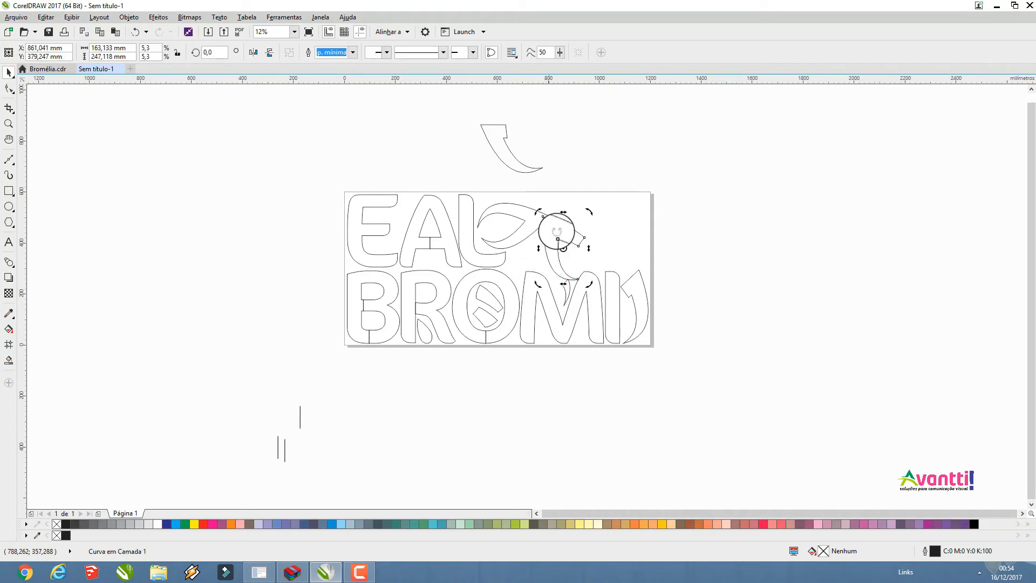
left_click_drag(539, 212, 577, 222)
Rotate the last lotus petal to about 33° and place it in the page's upper-right corner above the other petal
left_click(569, 151)
left_click(513, 164)
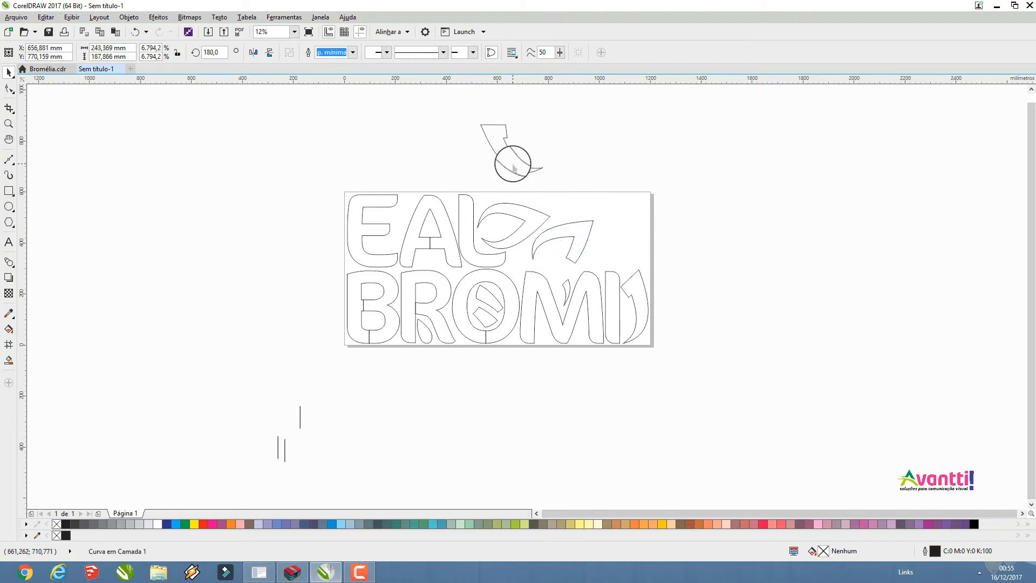
left_click_drag(545, 116, 485, 236)
left_click(542, 160)
left_click_drag(513, 143, 596, 214)
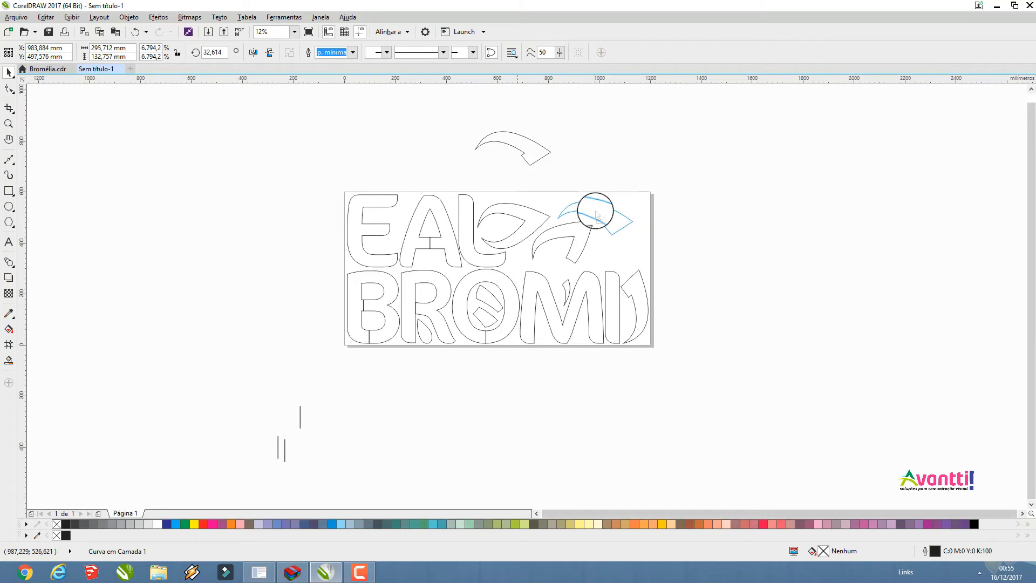
left_click_drag(596, 215, 596, 216)
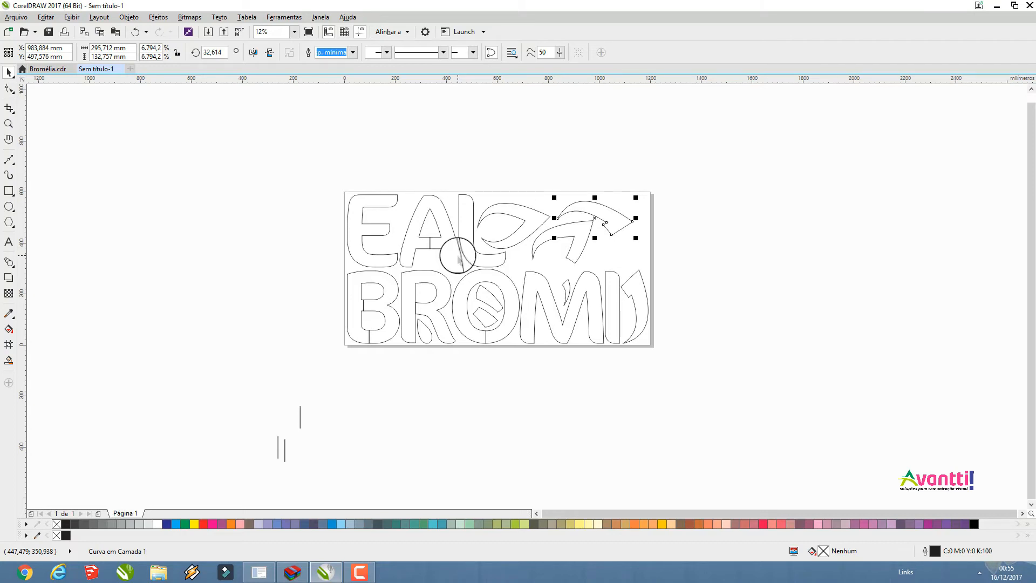
Move one of the spare vertical link lines up toward the page and rotate it to 90°
left_click(301, 421)
left_click_drag(307, 393, 308, 349)
left_click(212, 52)
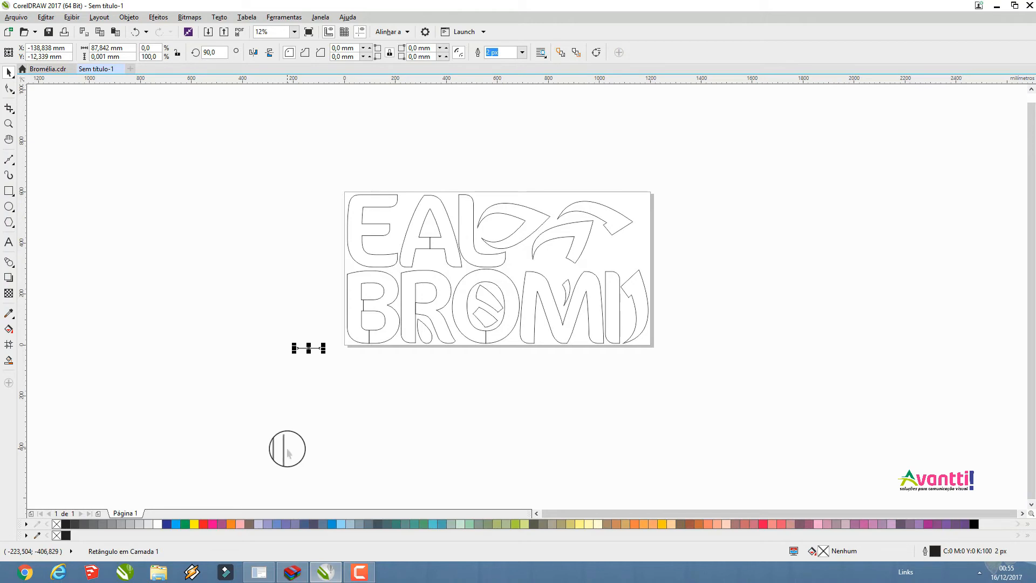
Place a horizontal link line across the gap between the B's waist notch and the R's stem
left_click_drag(285, 452, 450, 274)
scroll(308, 350, "up", 2)
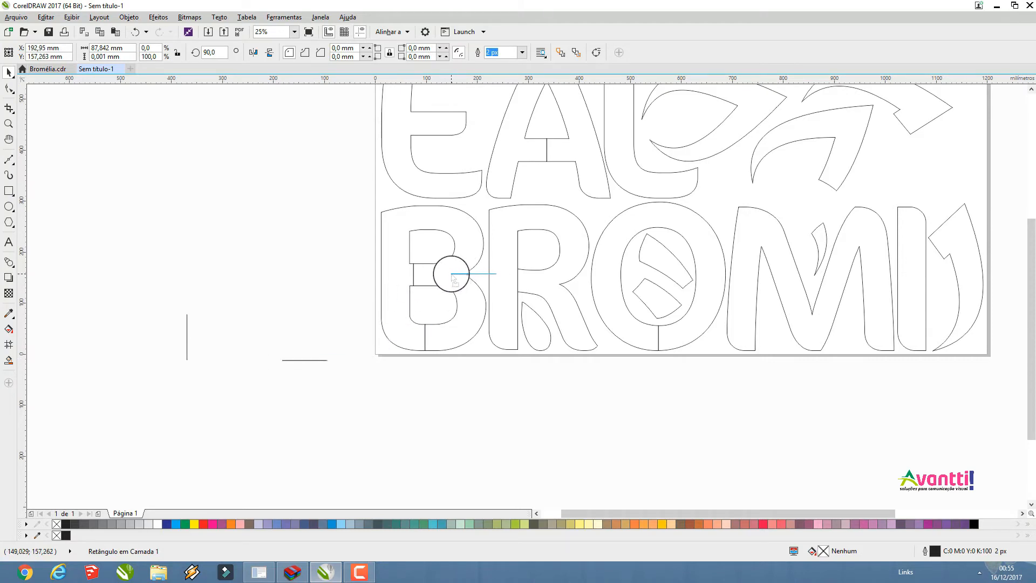
scroll(450, 274, "up", 3)
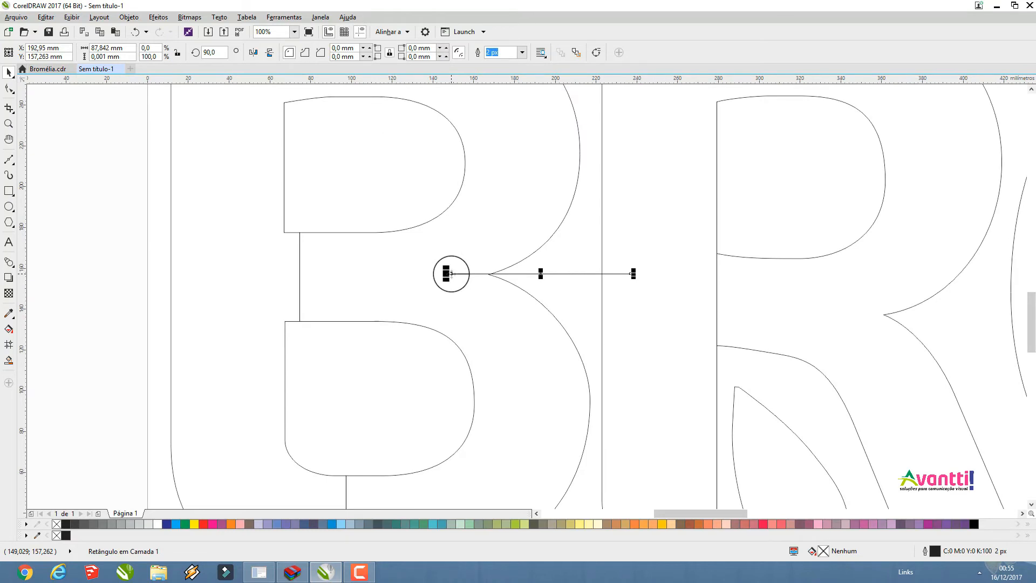
scroll(451, 274, "up", 4)
left_click_drag(391, 267, 407, 268)
Copy the horizontal link line across the gap between R and O and the gap between O and M
scroll(278, 277, "down", 4)
scroll(278, 277, "down", 2)
left_click_drag(288, 277, 803, 295)
key("space")
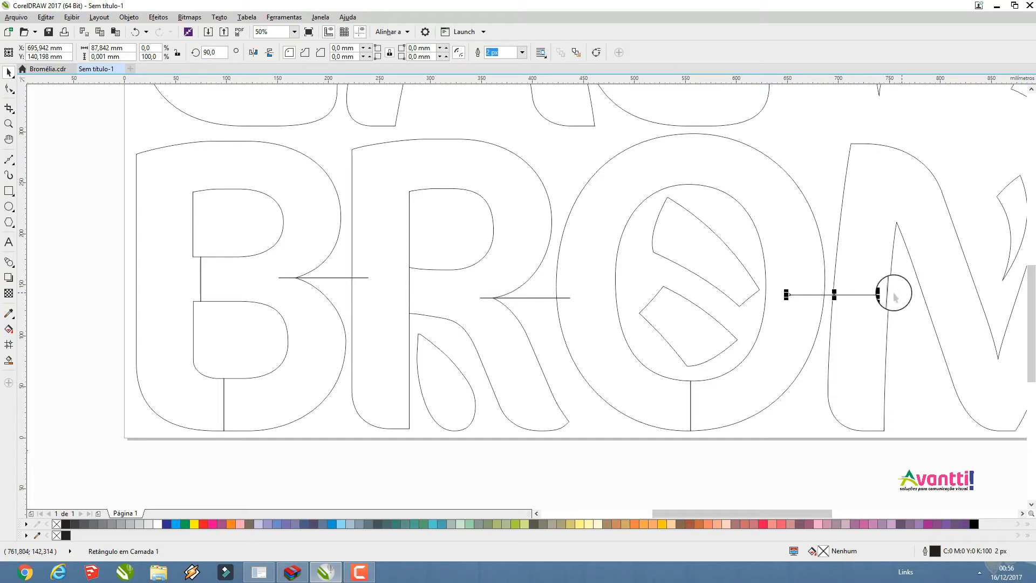
Place a link line copy shortened to about 44 mm between the upper petal's tip and the O's counter edge
left_click_drag(849, 295, 788, 287)
scroll(786, 287, "up", 2)
left_click_drag(913, 277, 748, 278)
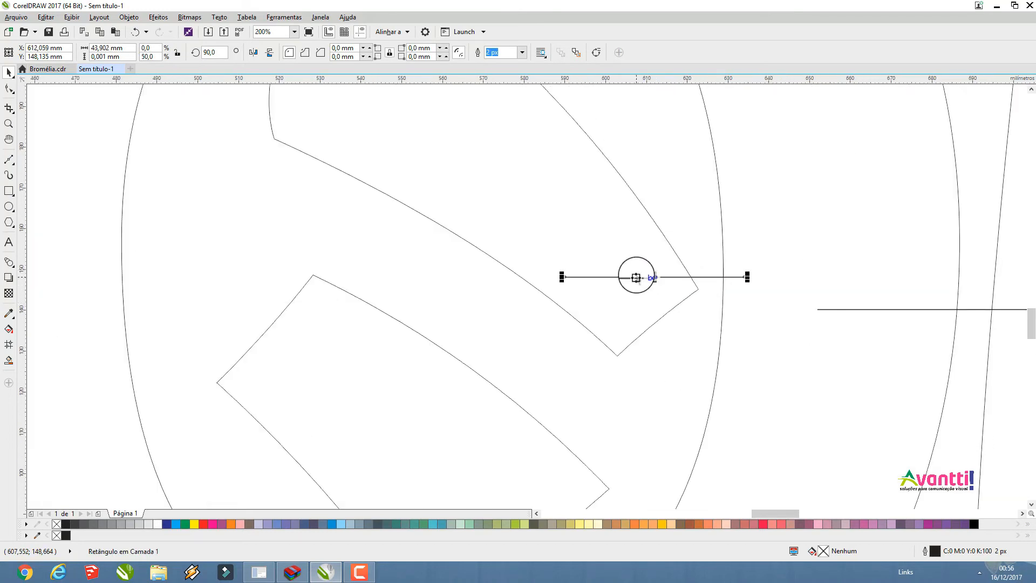
left_click_drag(630, 276, 699, 289)
scroll(718, 288, "down", 3)
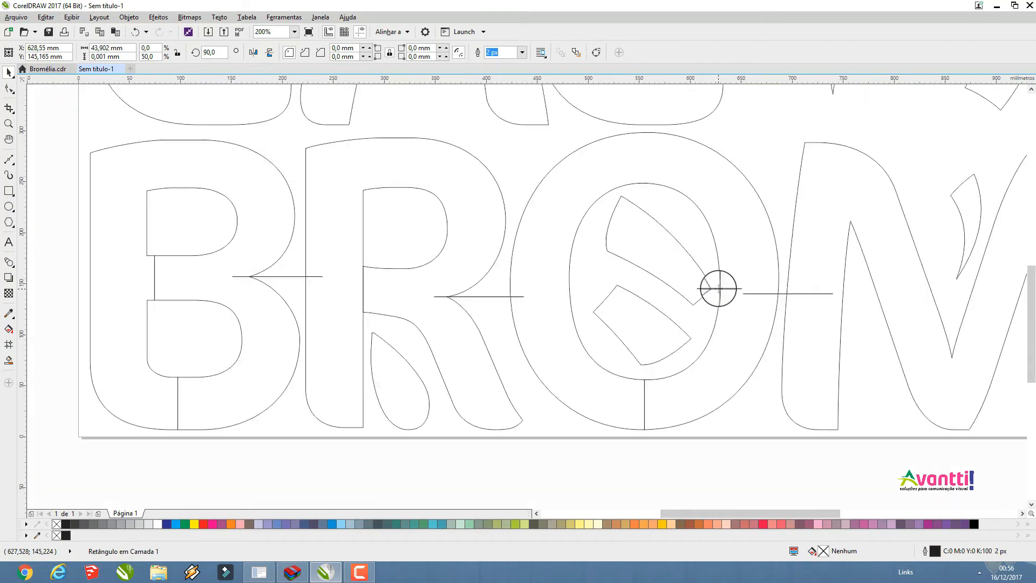
Copy the short link line between the O's two inner petals and lengthen it to about 55 mm
scroll(699, 290, "up", 2)
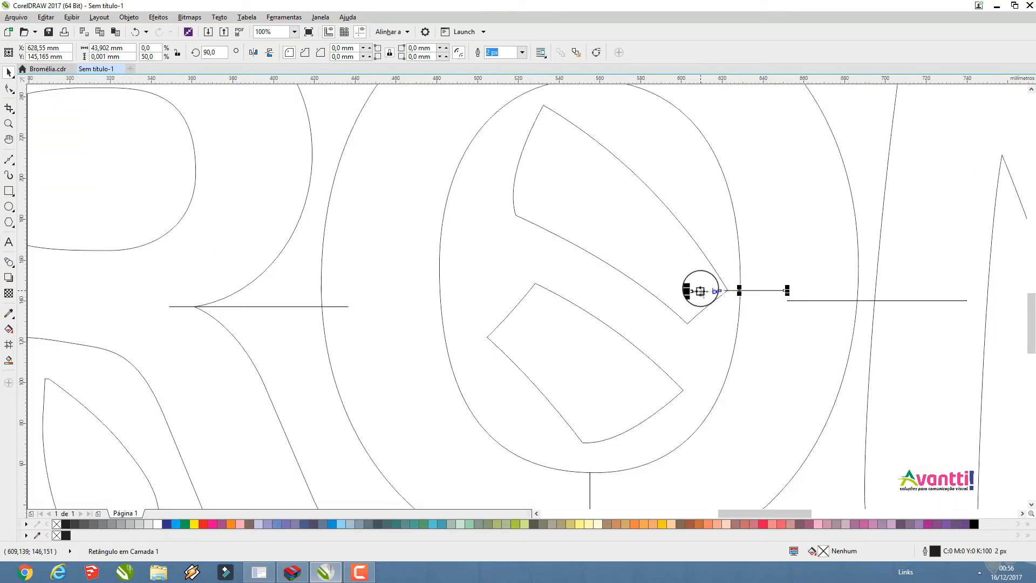
left_click_drag(704, 290, 586, 311)
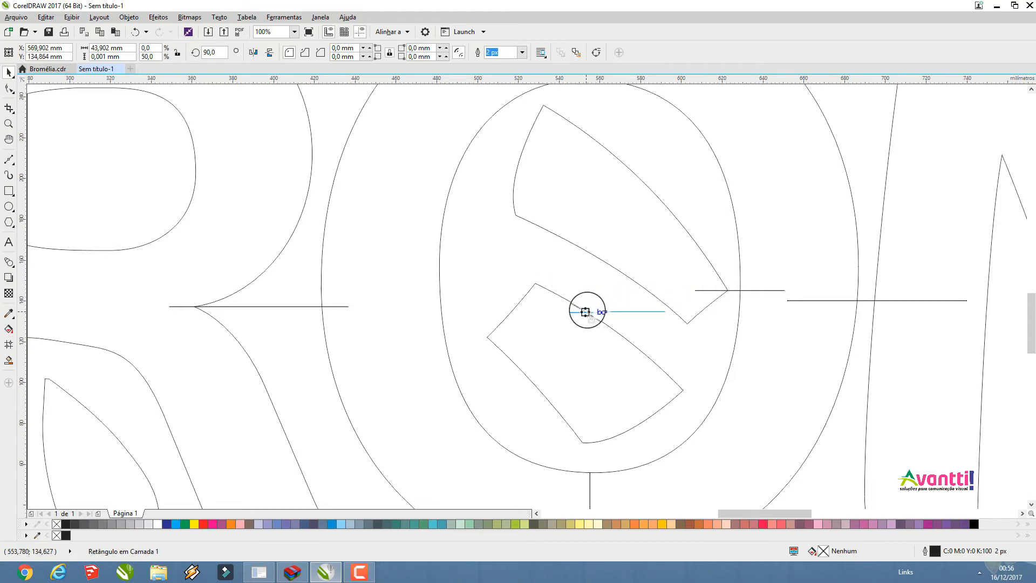
left_click_drag(586, 312, 586, 311)
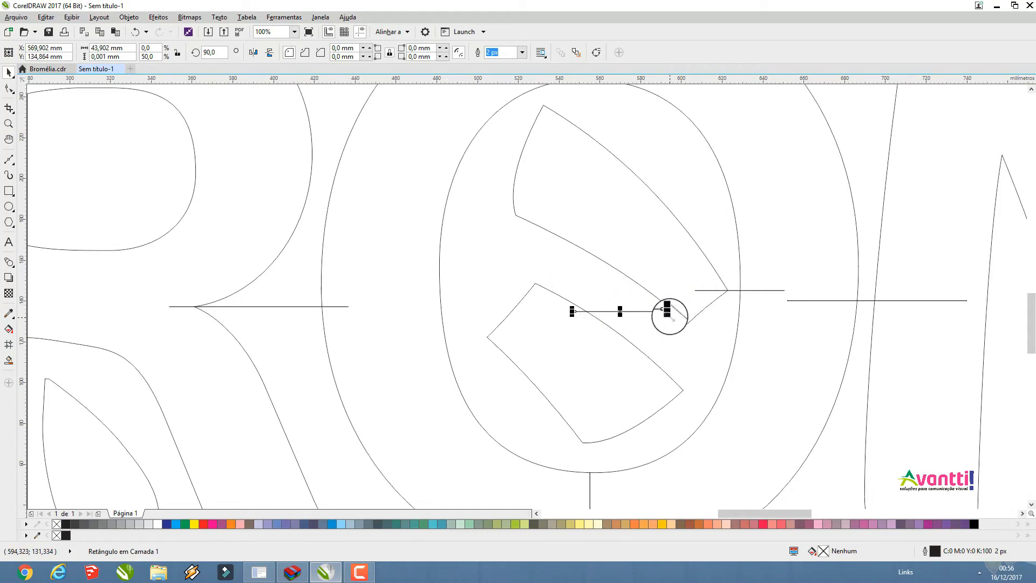
left_click_drag(668, 311, 687, 311)
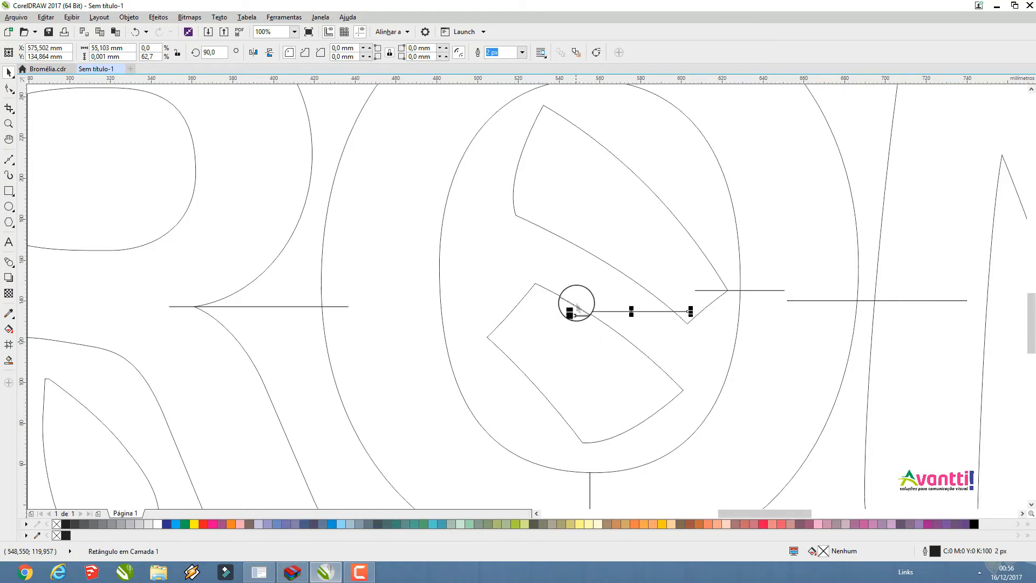
Copy the O–M link line across the M–inner petal, M–I and I–outer petal gaps, shortening the last to about 57 mm
scroll(513, 255, "down", 2)
scroll(642, 278, "up", 1)
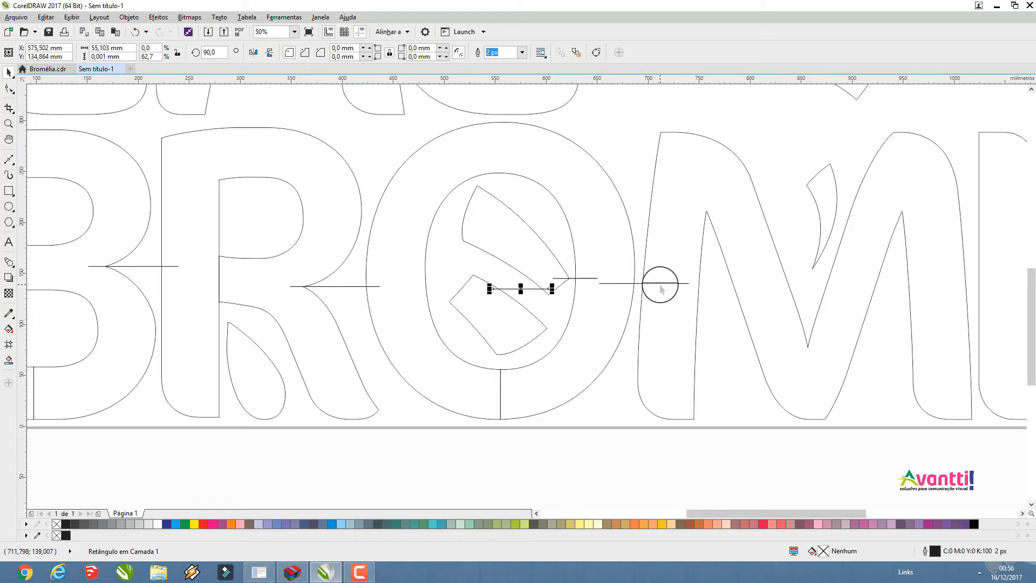
left_click(661, 289)
left_click_drag(665, 288, 921, 199)
scroll(801, 207, "down", 1)
scroll(921, 199, "up", 1)
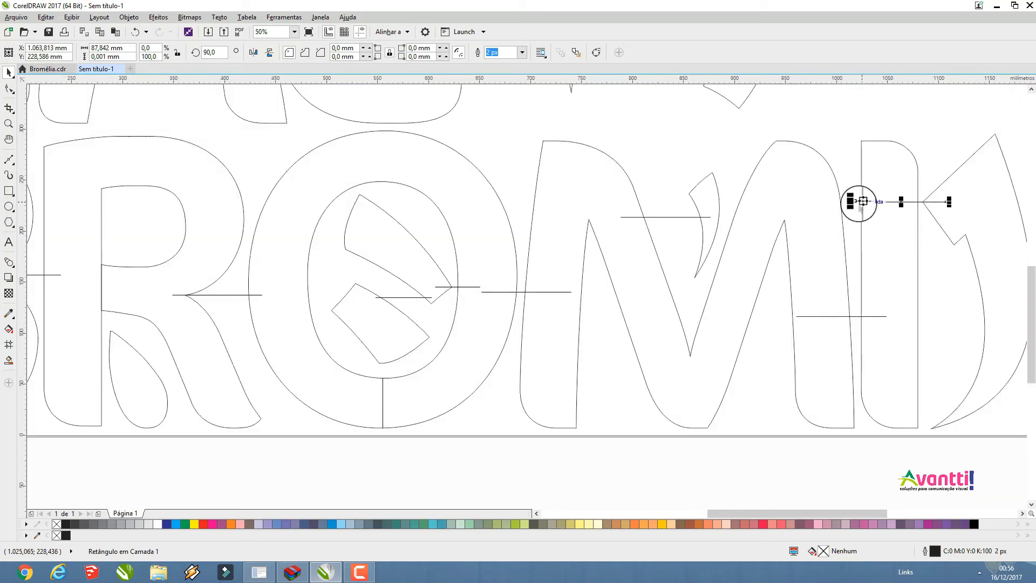
left_click_drag(854, 202, 885, 226)
scroll(948, 224, "down", 1)
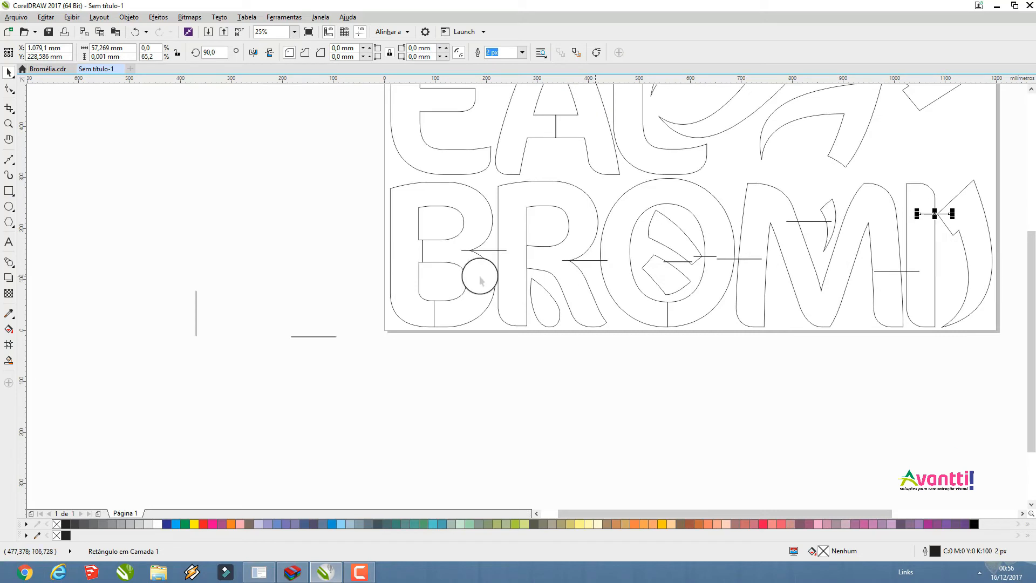
Copy the R–O link line to bridge the R's stem and its drop-shaped petal
scroll(329, 216, "down", 1)
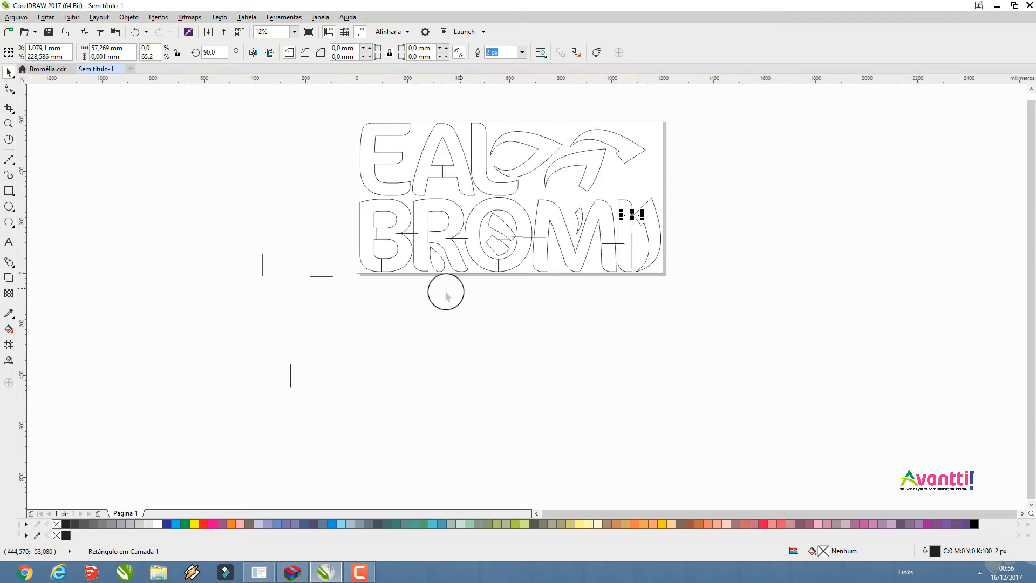
scroll(434, 243, "up", 1)
scroll(468, 254, "up", 1)
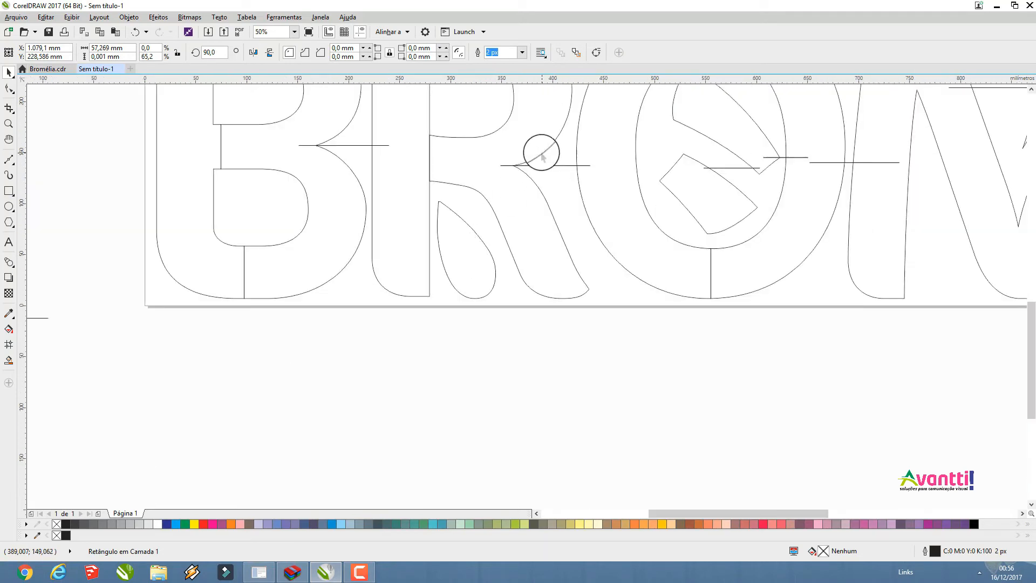
left_click_drag(536, 168, 427, 263)
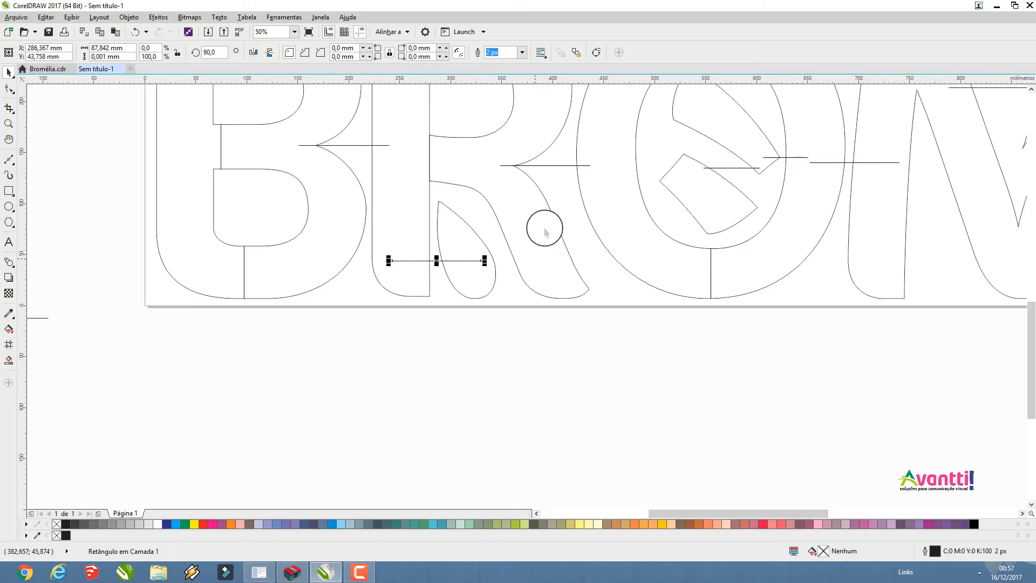
Try welding the BROMI row's letters, petals and link lines into one outline
scroll(568, 168, "down", 2)
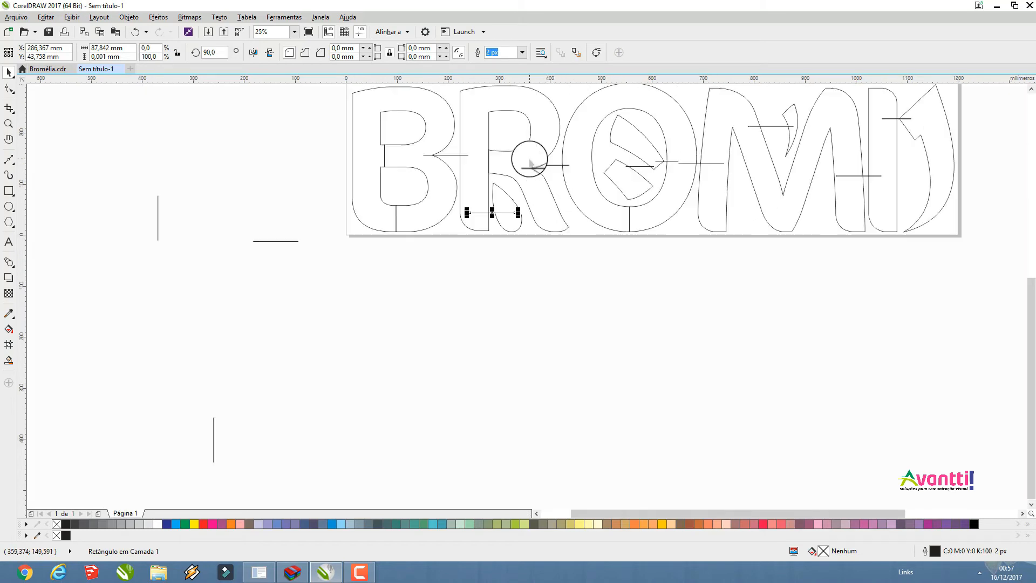
left_click_drag(783, 220, 430, 111)
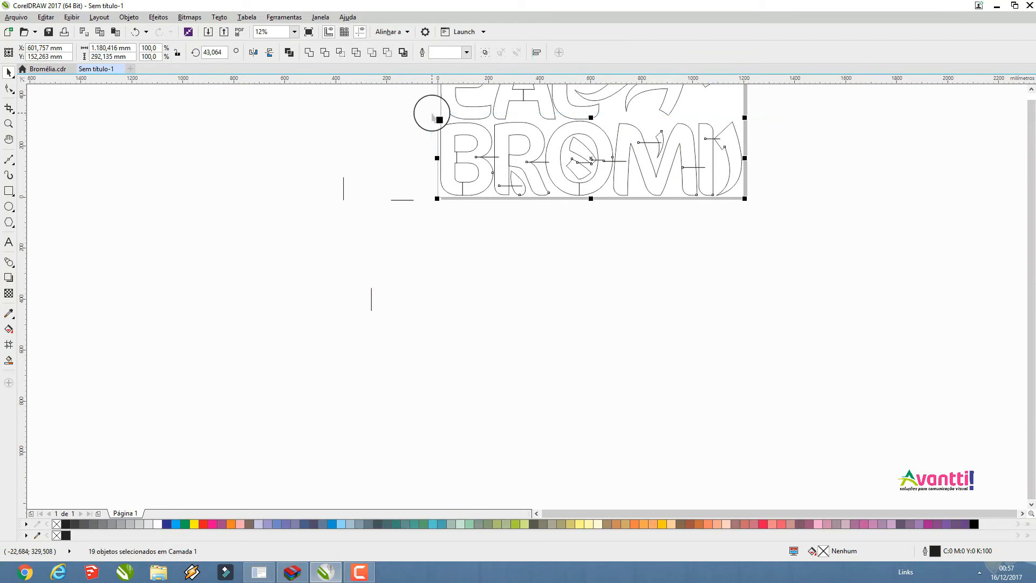
left_click(311, 56)
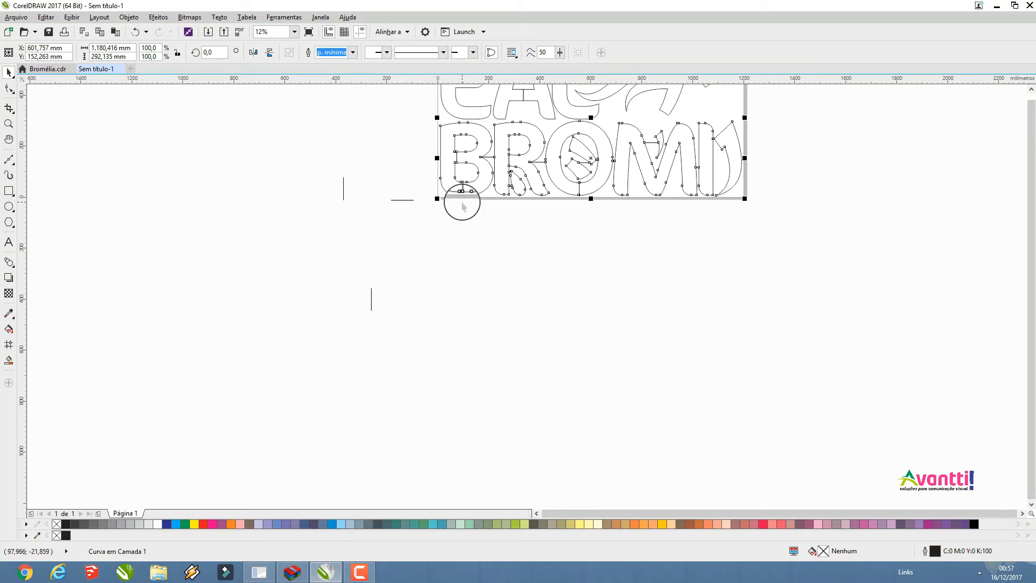
scroll(513, 92, "up", 2)
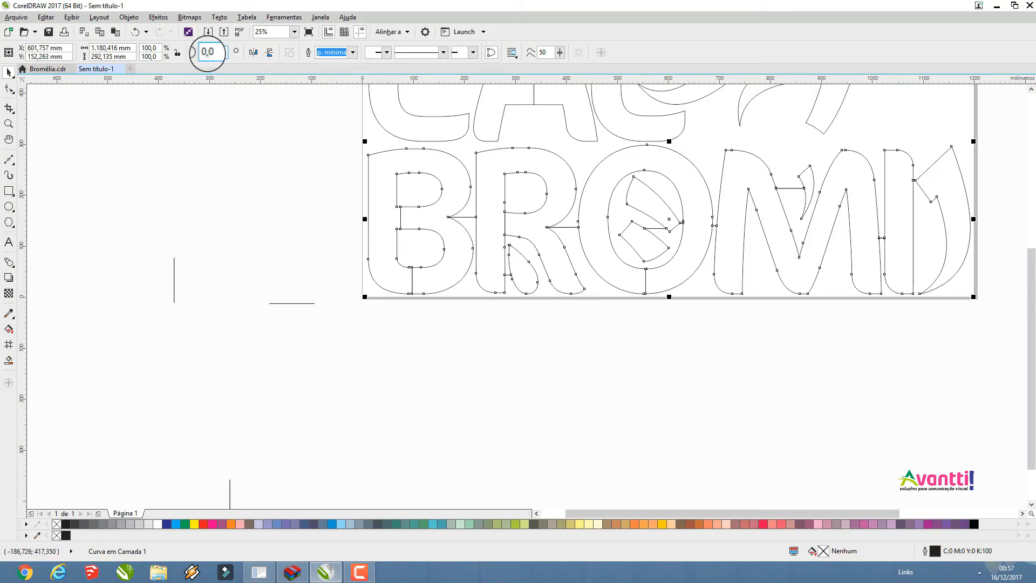
left_click(135, 31)
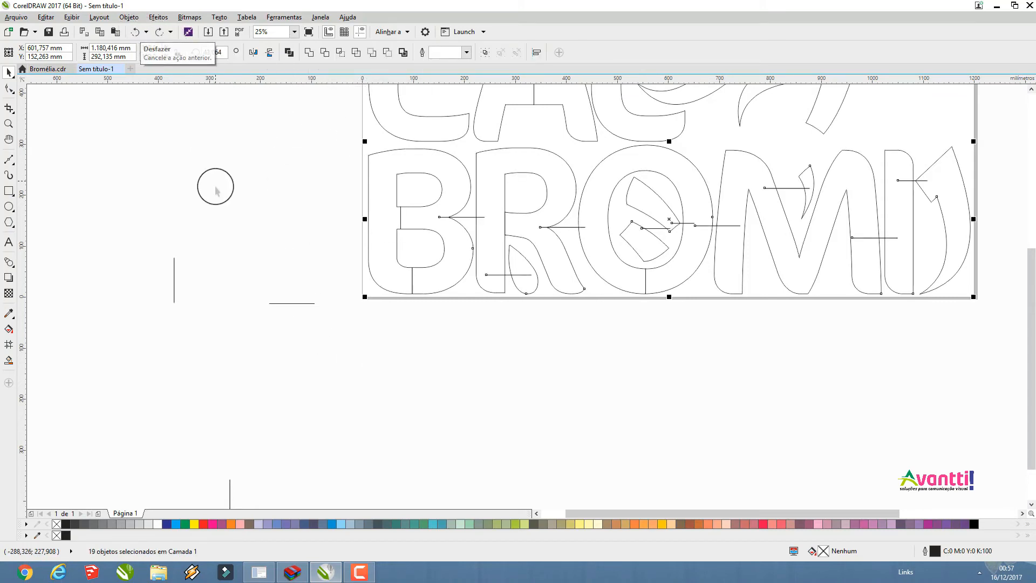
left_click(237, 192)
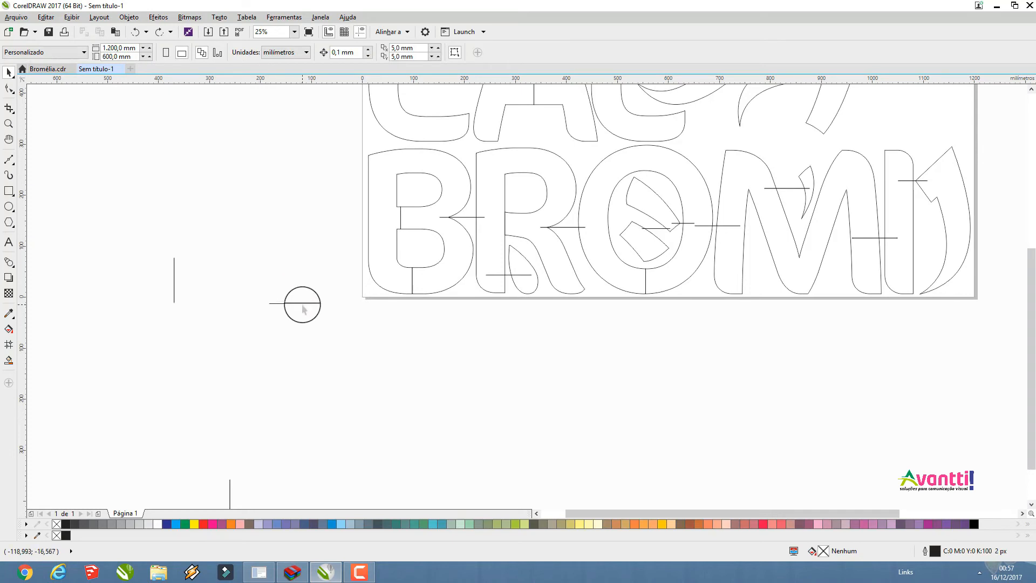
Try adding a second link line copy across the M–I gap and welding the BROMI row with it
left_click(302, 304)
left_click_drag(301, 303, 889, 213)
left_click(982, 345)
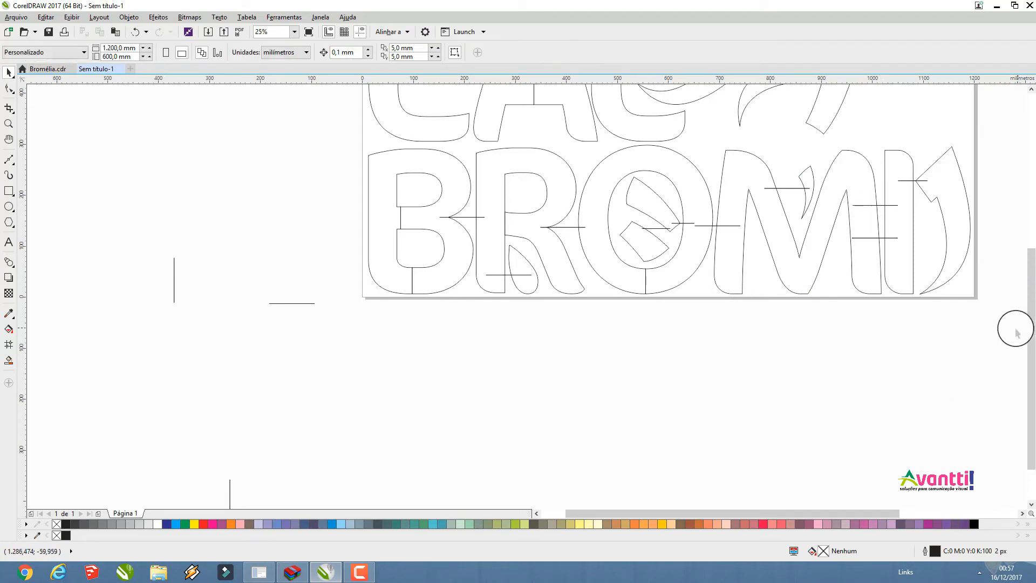
left_click_drag(624, 220, 352, 139)
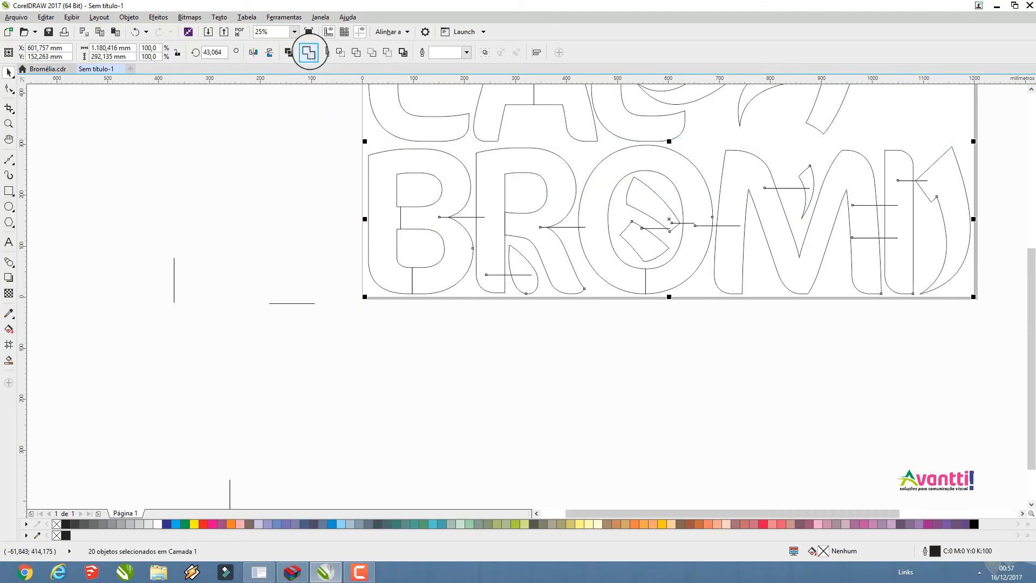
left_click(308, 52)
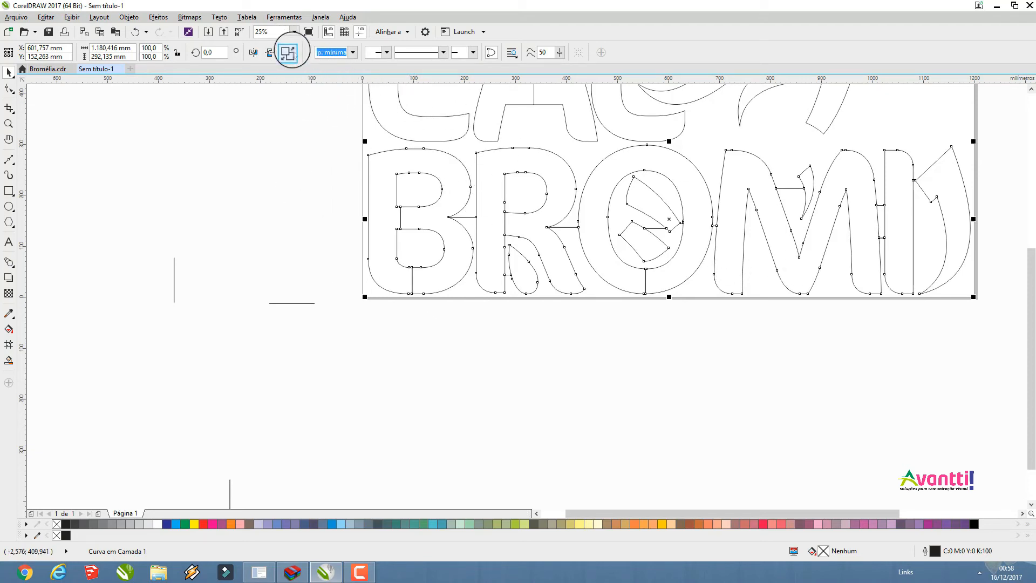
left_click(289, 51)
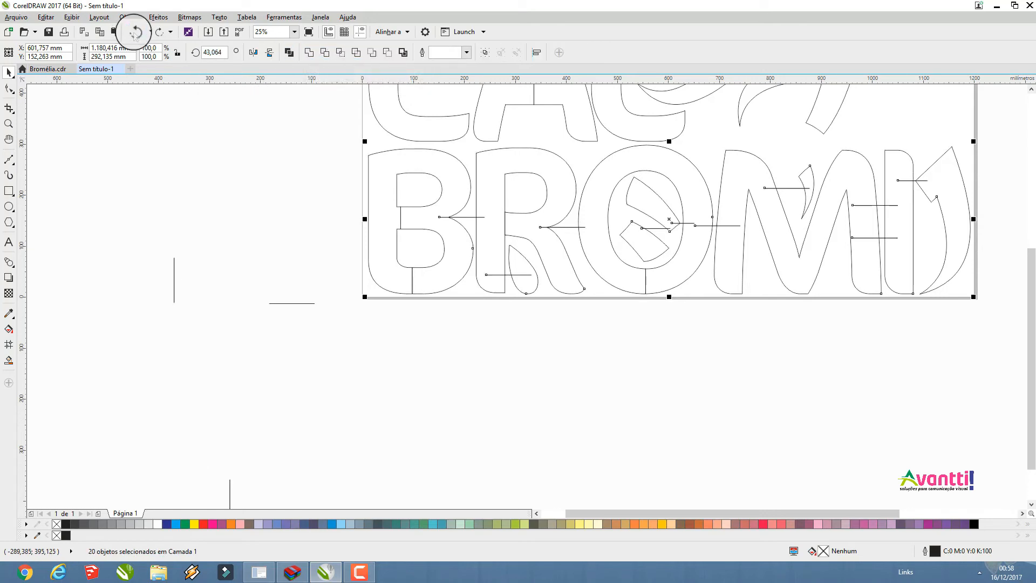
left_click(314, 146)
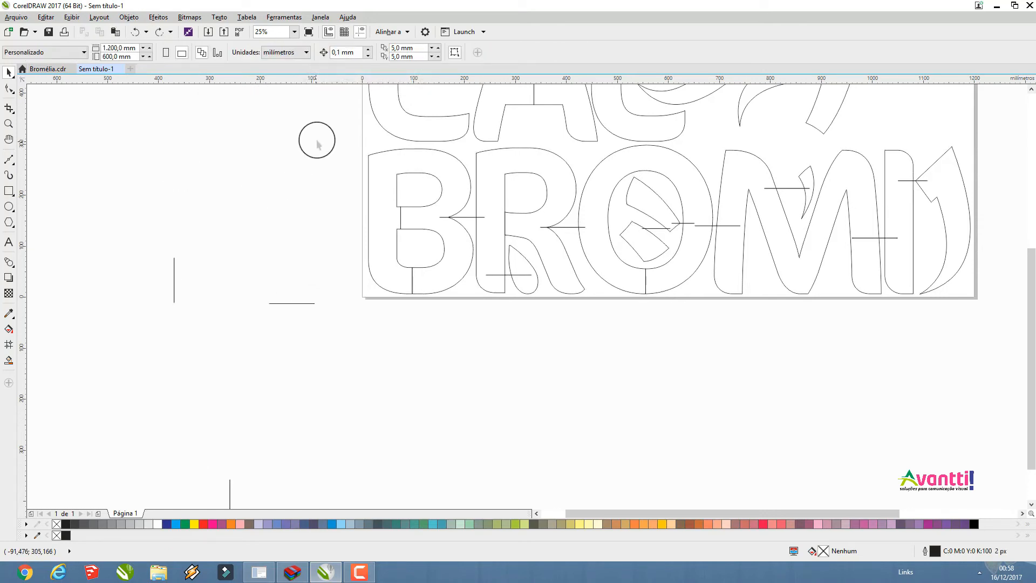
Weld the BROMI row's letters, petals and link lines into a single curve
left_click_drag(620, 230, 989, 320)
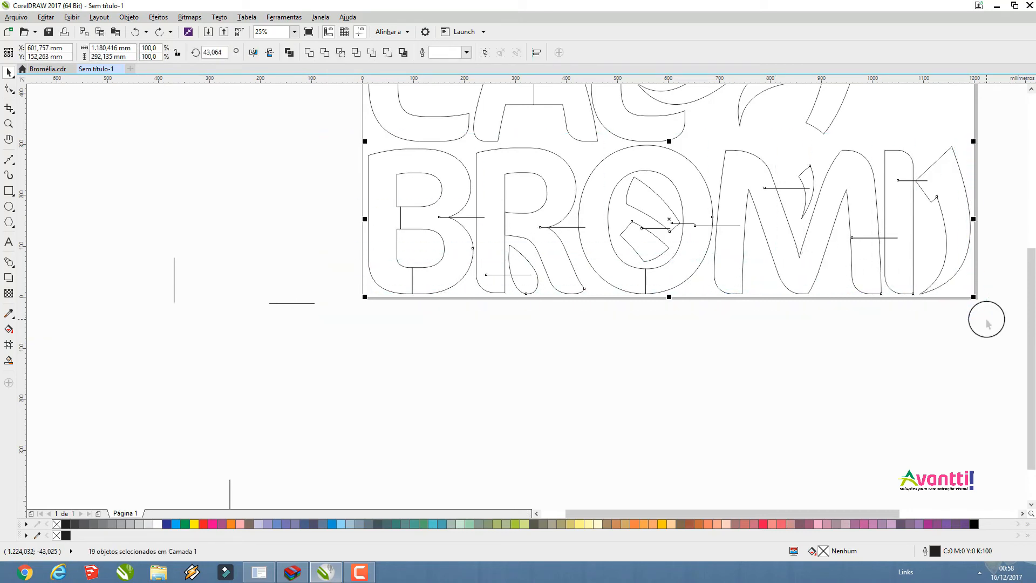
left_click(310, 57)
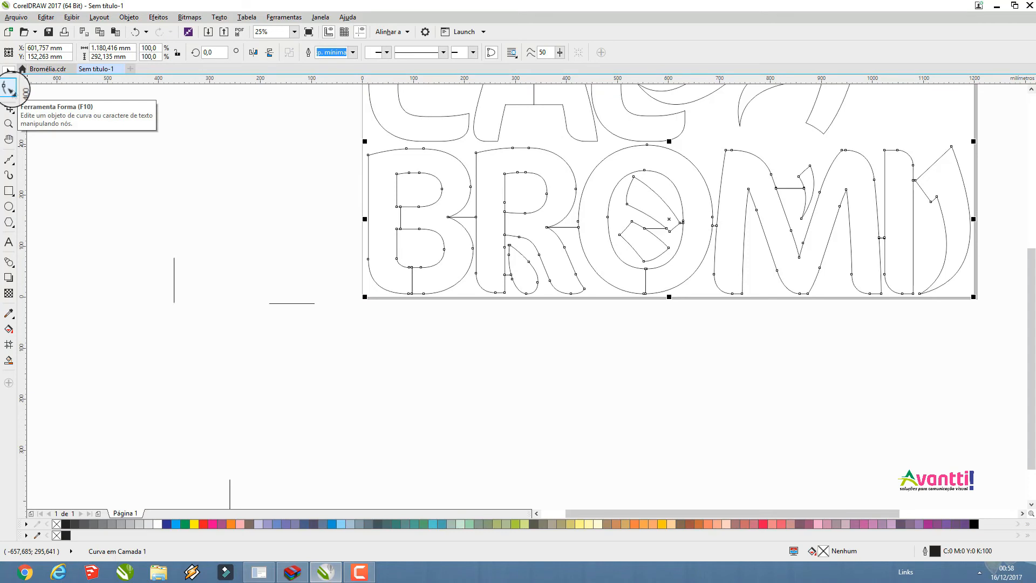
Try adding nodes to the selected upper segments of the welded B outline
left_click(8, 86)
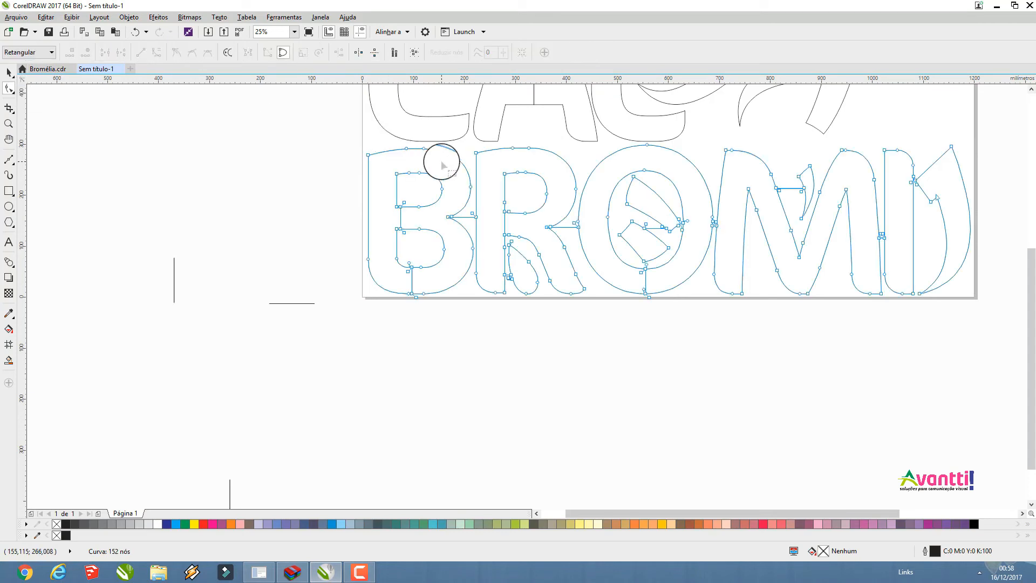
scroll(440, 163, "up", 1)
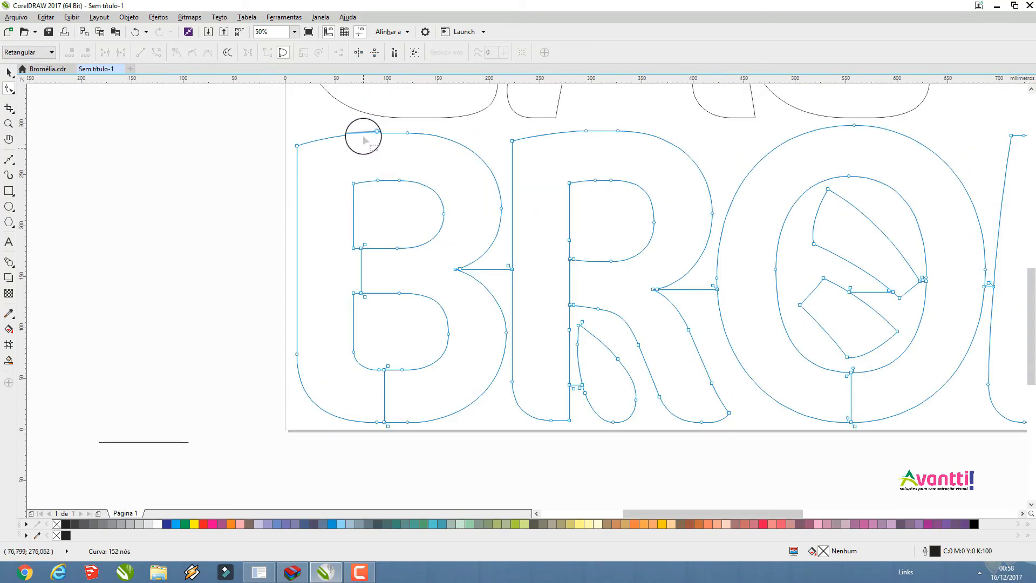
left_click_drag(358, 126, 511, 242)
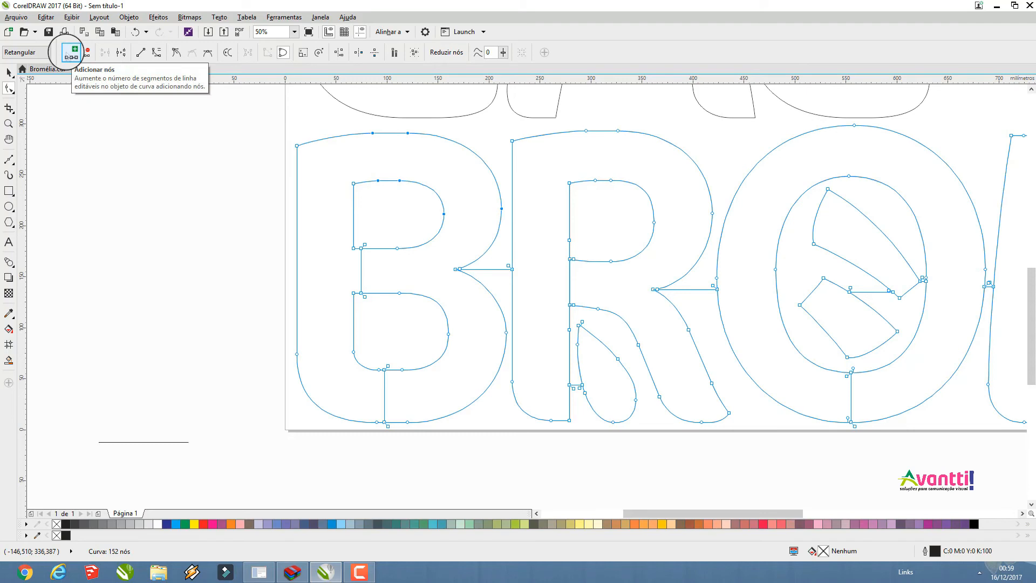
left_click(68, 53)
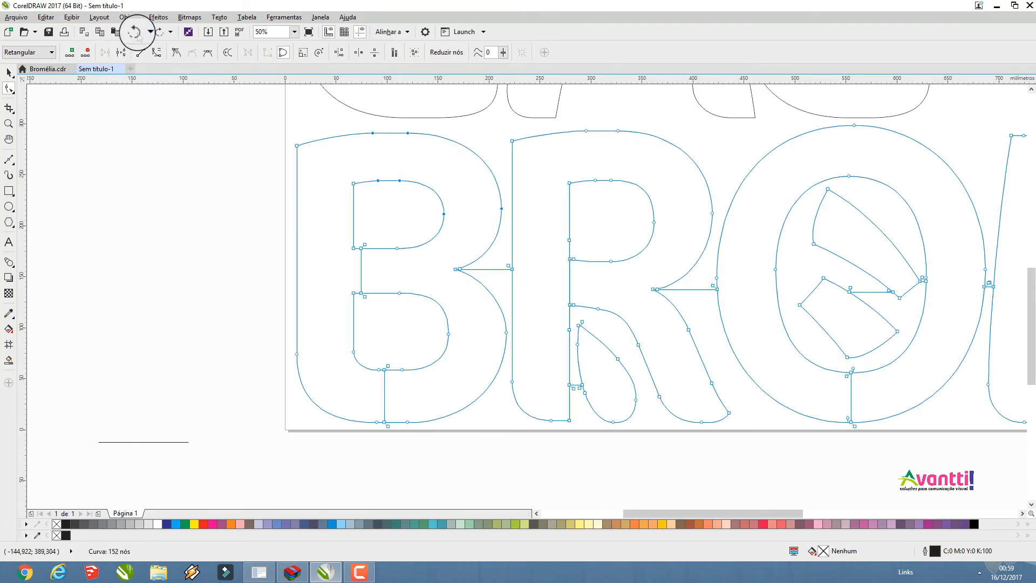
left_click(8, 71)
left_click(62, 193)
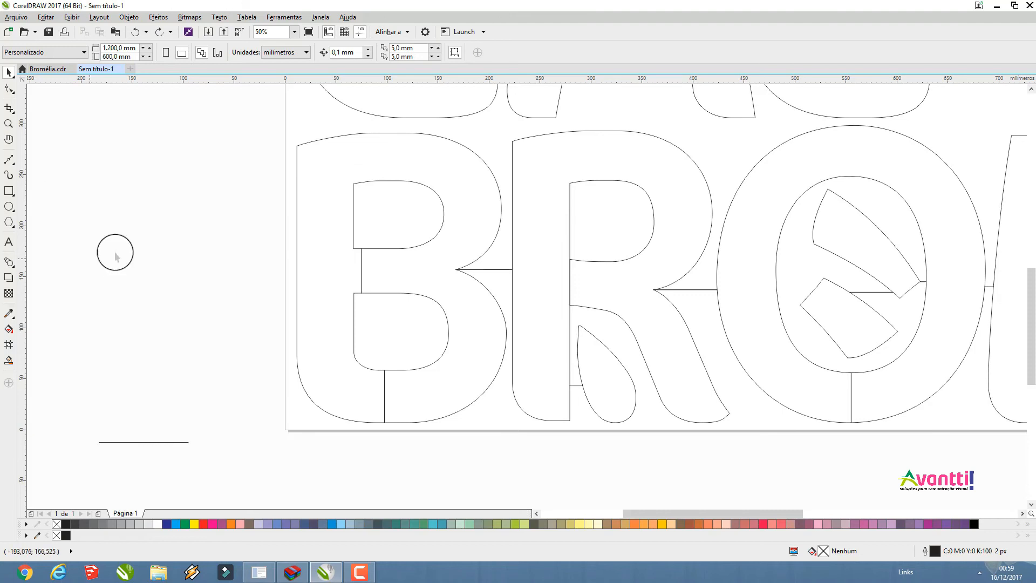
scroll(370, 247, "down", 2)
scroll(446, 215, "up", 1)
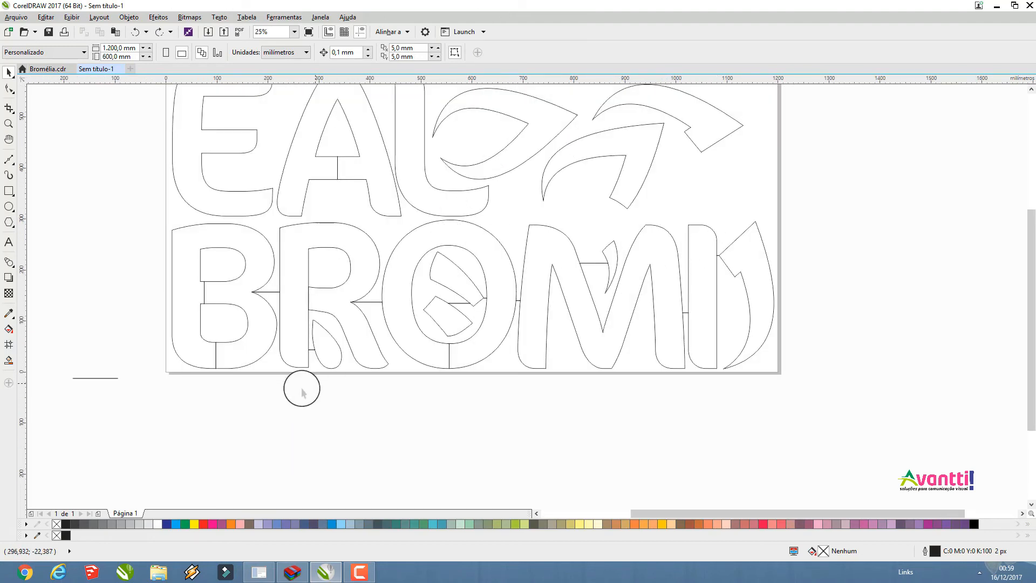
left_click(98, 378)
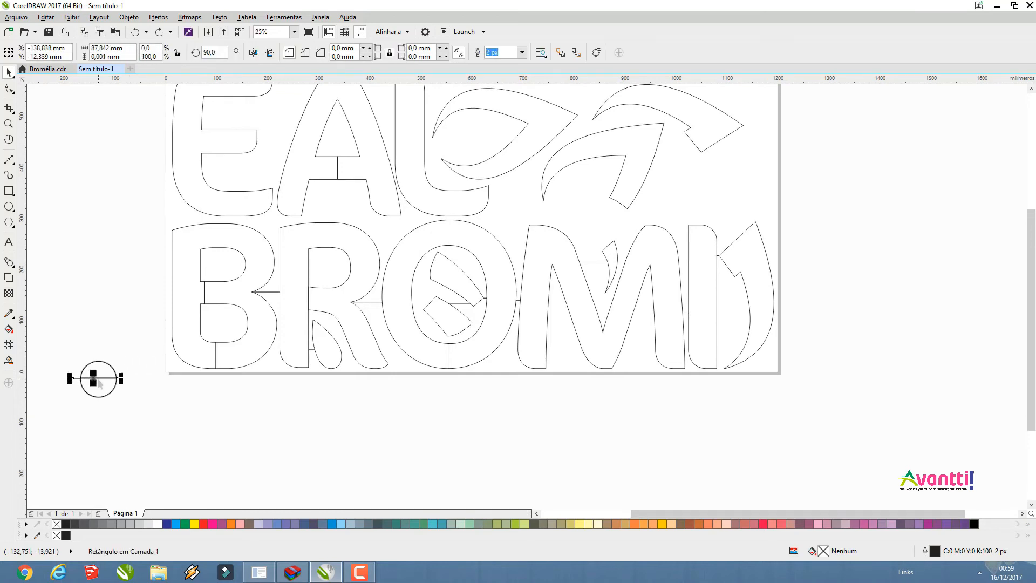
left_click_drag(70, 377, 272, 197)
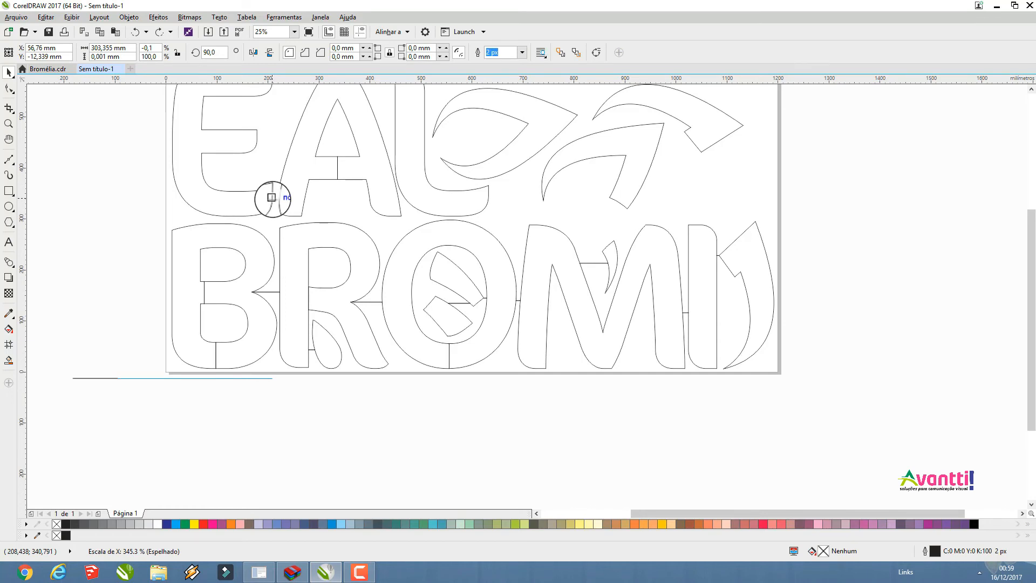
left_click_drag(272, 197, 272, 198)
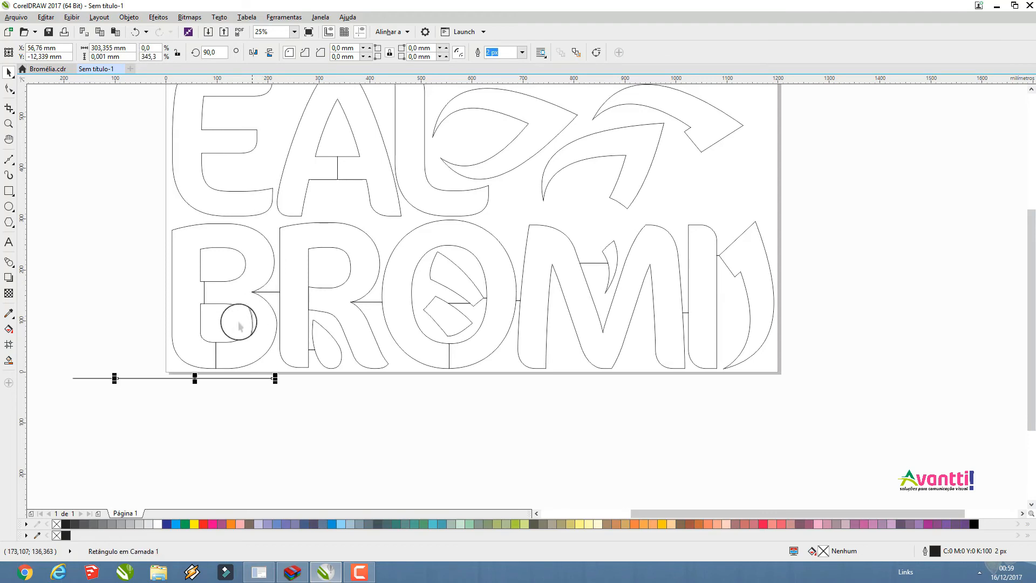
left_click(134, 31)
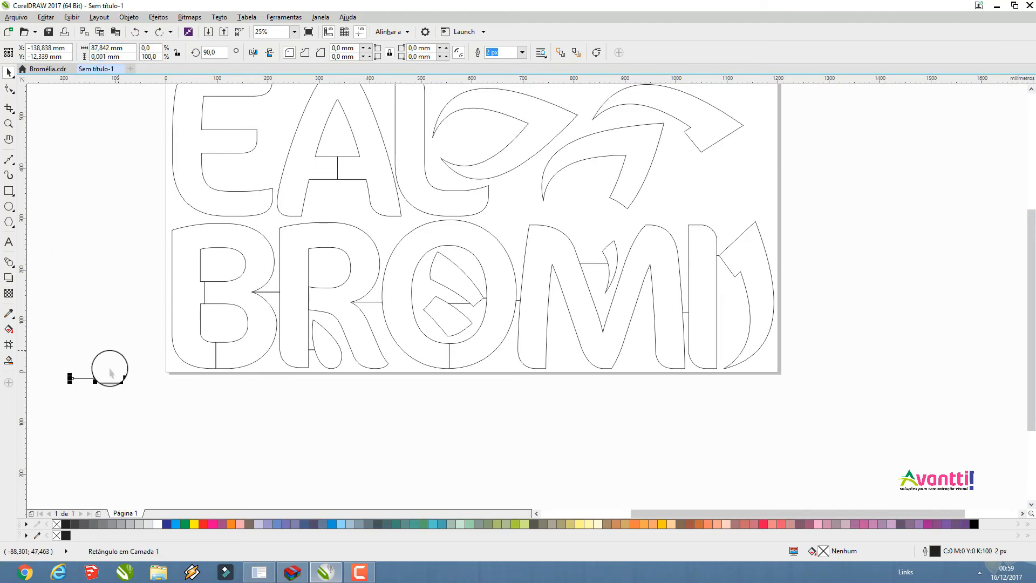
Copy the spare horizontal link line across the E–A, A–L, L–petal and both petal–petal gaps of the upper row
left_click_drag(104, 376, 705, 170)
key("space")
key("space")
key("space")
key("space")
Weld the upper row's letters, petals and link lines into a single curve
scroll(684, 132, "up", 1)
scroll(569, 238, "down", 4)
scroll(483, 241, "up", 1)
left_click_drag(504, 174, 723, 250)
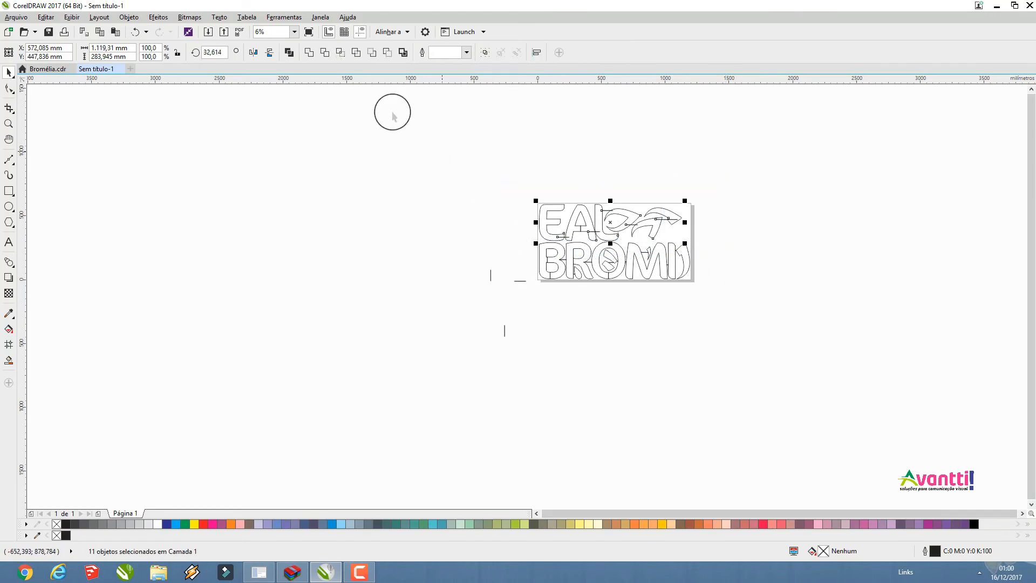
left_click(310, 59)
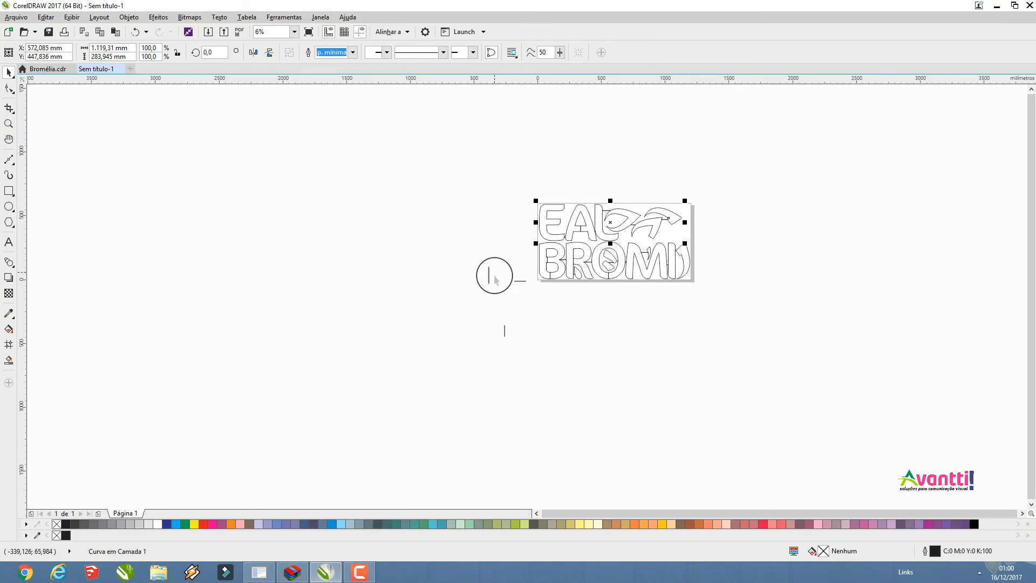
Try welding the two rows together and shift the upper row to test whether they are joined
scroll(488, 278, "up", 1)
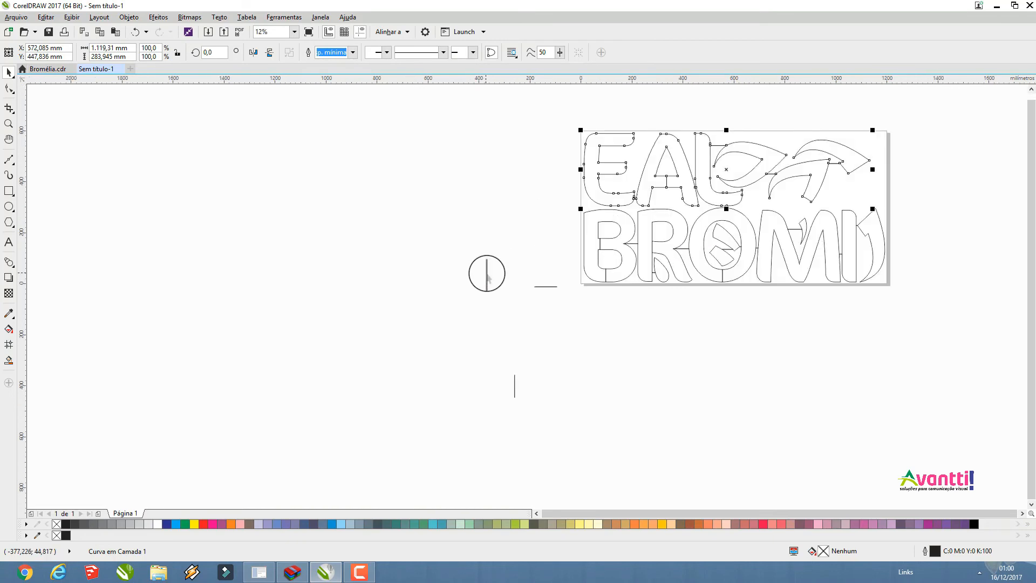
left_click_drag(556, 112, 916, 300)
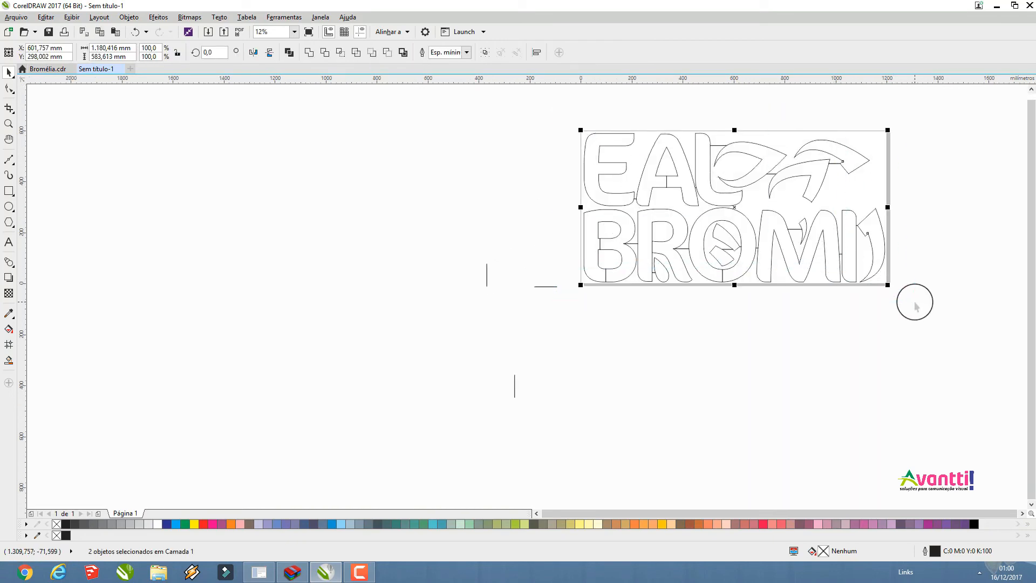
left_click(312, 59)
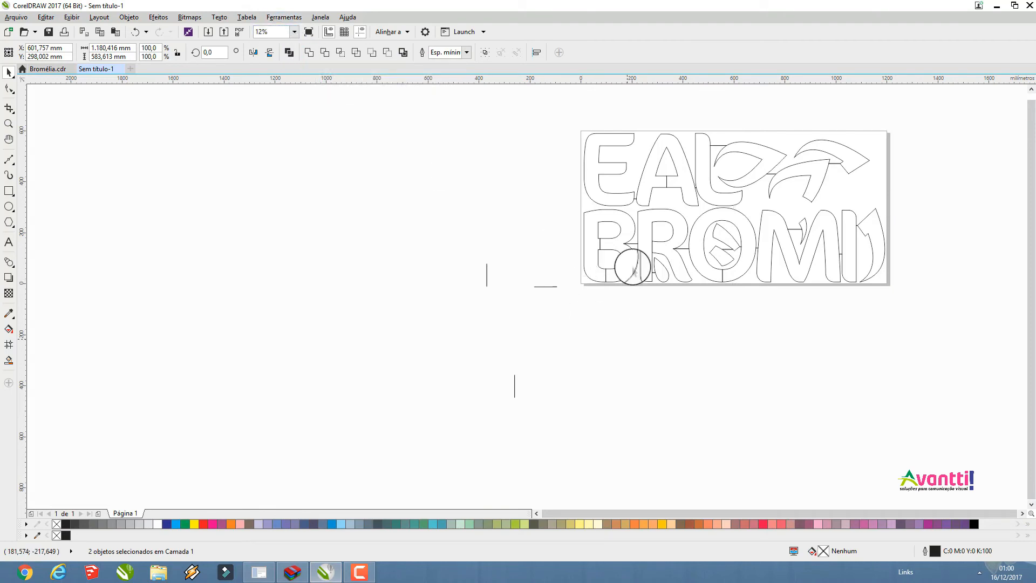
left_click_drag(650, 196, 666, 148)
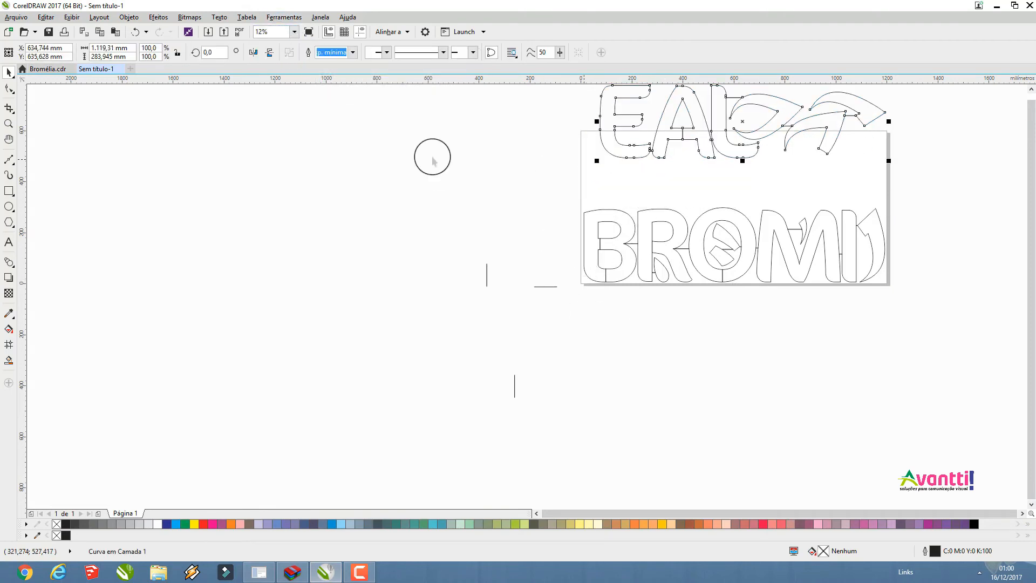
left_click(135, 31)
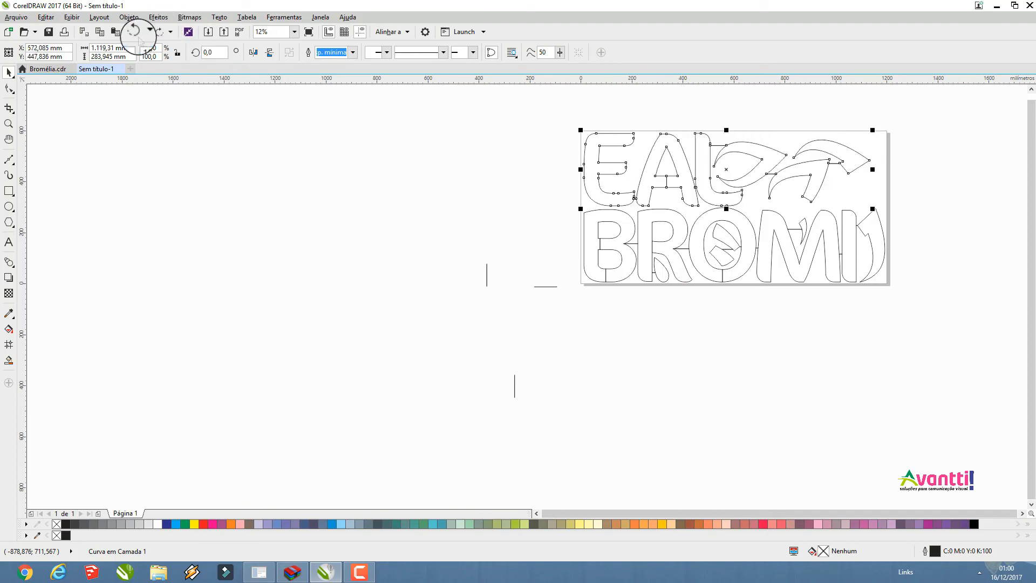
left_click(430, 372)
Place a vertical link line from the middle petal's lower tip to the M, lengthened to about 140 mm
left_click(514, 401)
left_click_drag(514, 398, 827, 187)
scroll(812, 215, "up", 3)
scroll(809, 159, "up", 3)
scroll(826, 187, "down", 3)
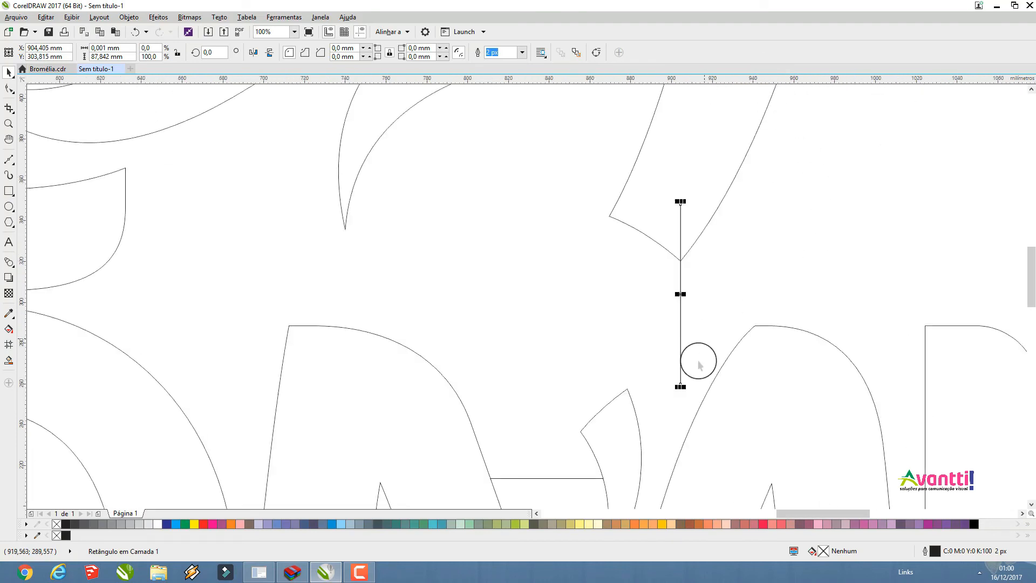
left_click_drag(680, 384, 701, 493)
Weld the upper row, the BROMI row and the vertical link line into one continuous outline
scroll(708, 308, "down", 3)
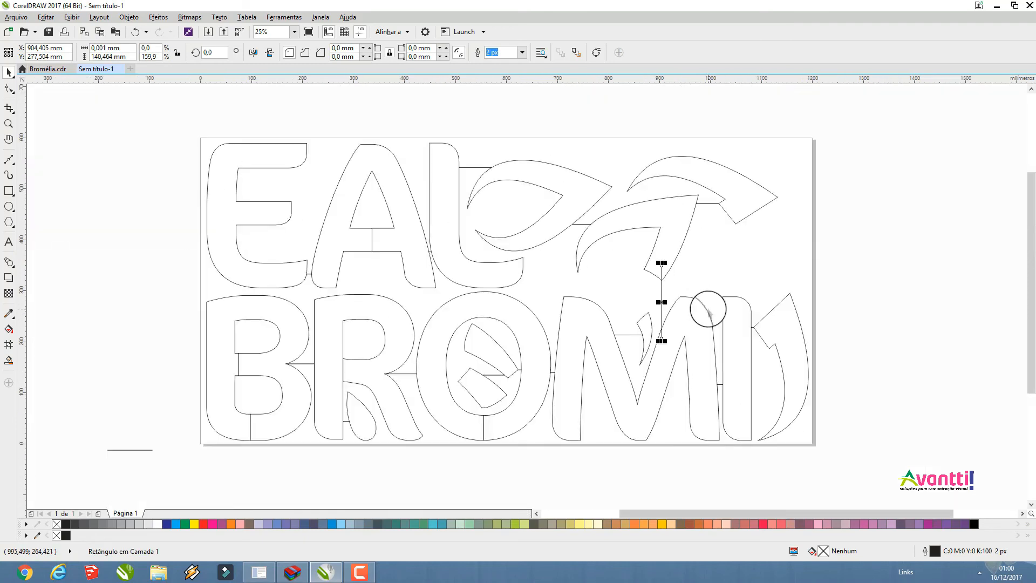
left_click_drag(172, 124, 860, 453)
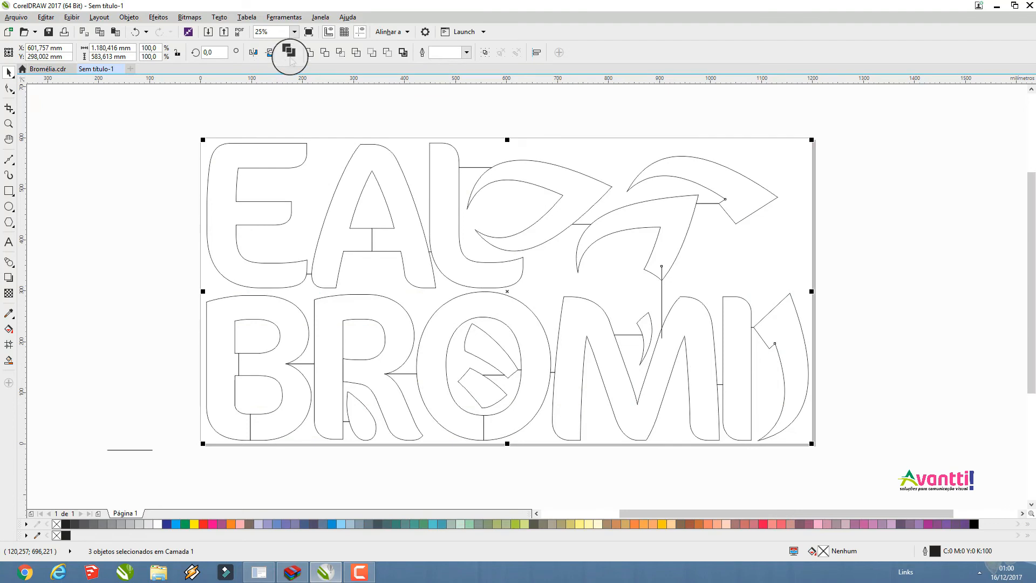
left_click(290, 54)
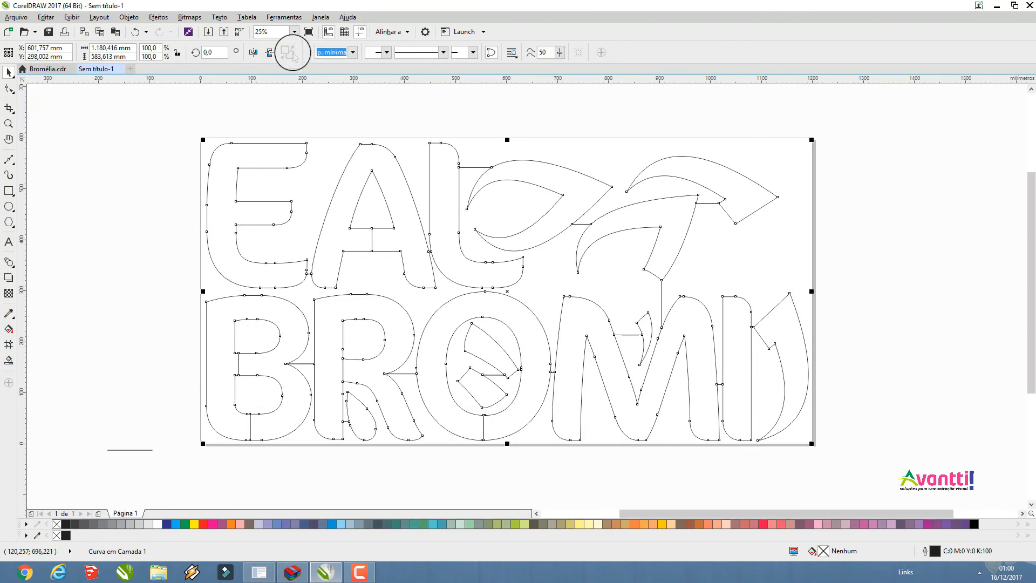
left_click(132, 262)
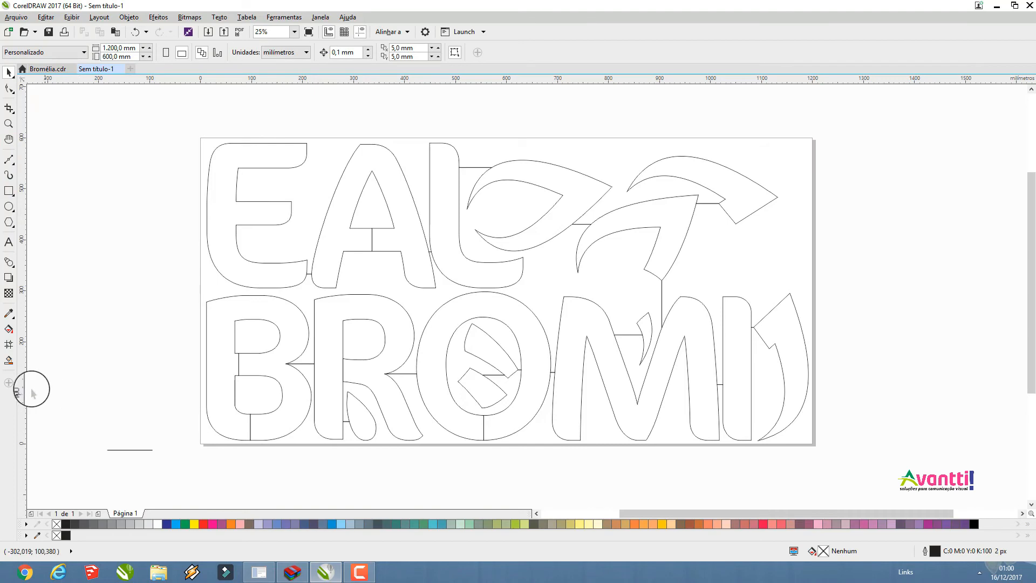
Draw a small rectangle about 11 × 24 mm in the page's lower-left corner, just outside the B
left_click(10, 192)
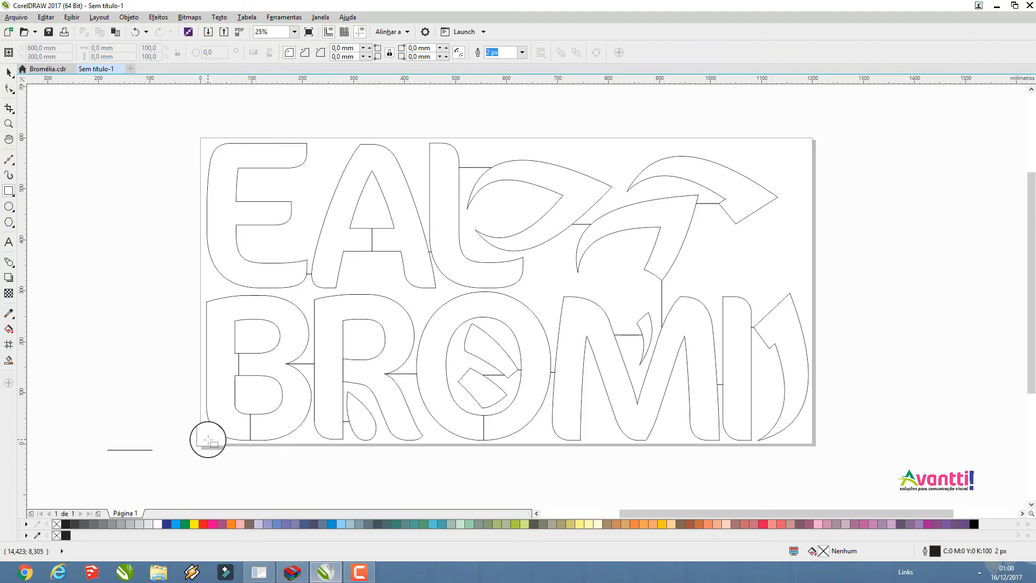
left_click_drag(209, 438, 203, 428)
scroll(203, 428, "up", 3)
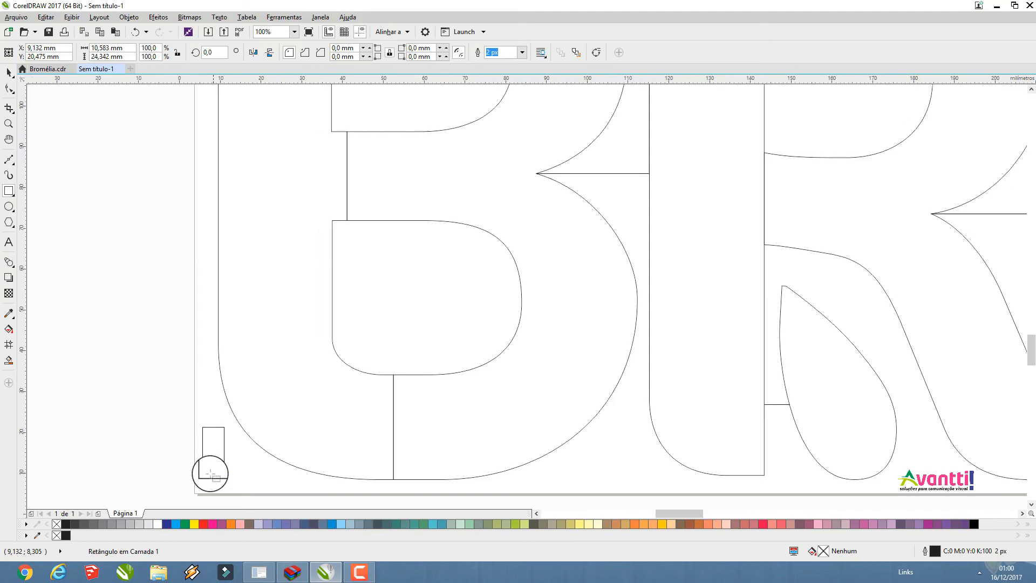
left_click_drag(184, 430, 188, 429)
scroll(197, 415, "down", 2)
Place one of the spare horizontal link lines so that it bridges the small corner rectangle and the B
left_click(8, 72)
left_click(63, 460)
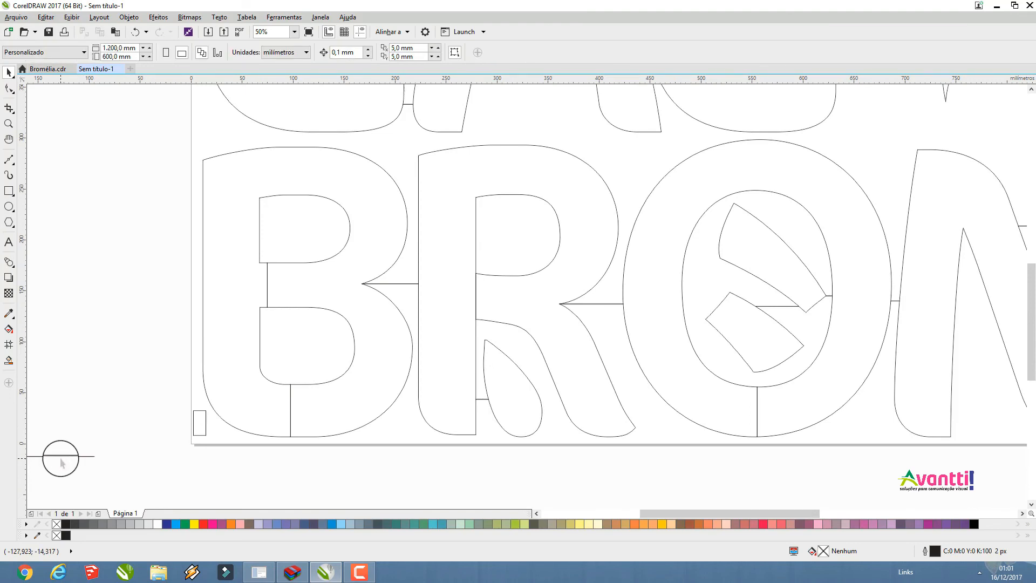
left_click_drag(51, 456, 251, 420)
scroll(296, 430, "down", 1)
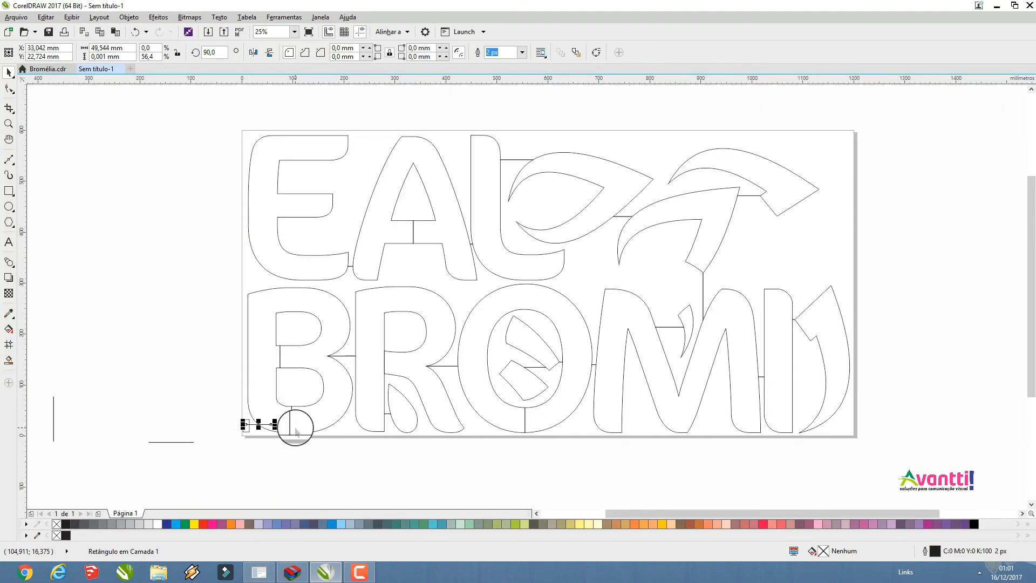
Weld the corner rectangle, its link line and the logo outline into a single curve, redoing the weld after correcting the line's overlap
left_click_drag(215, 114, 907, 483)
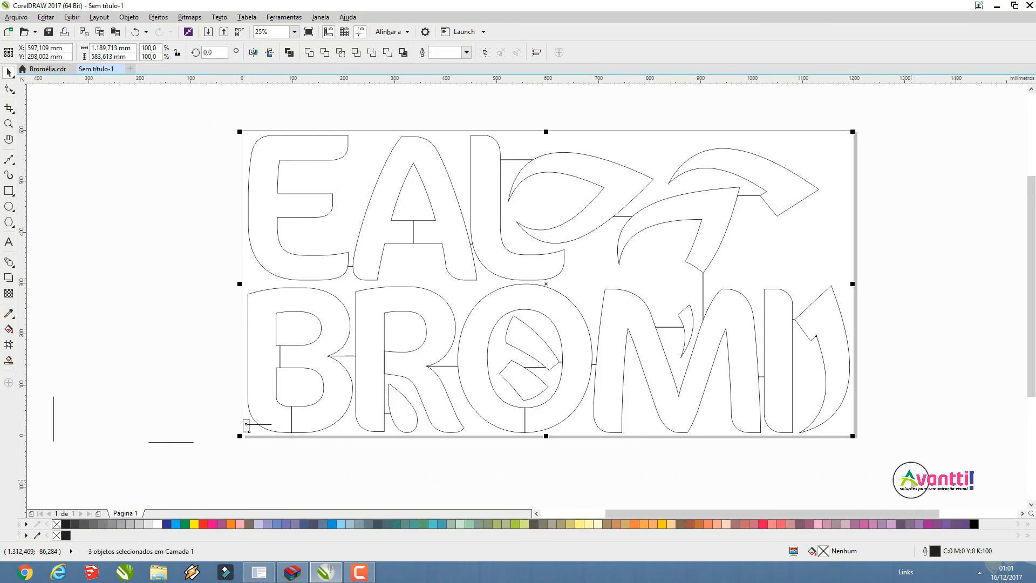
left_click(326, 52)
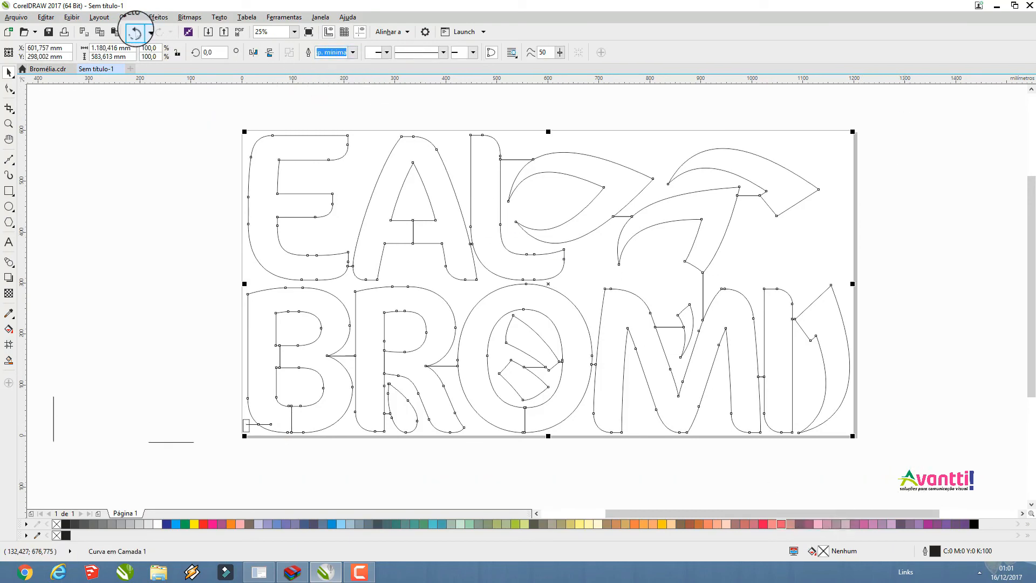
left_click(135, 34)
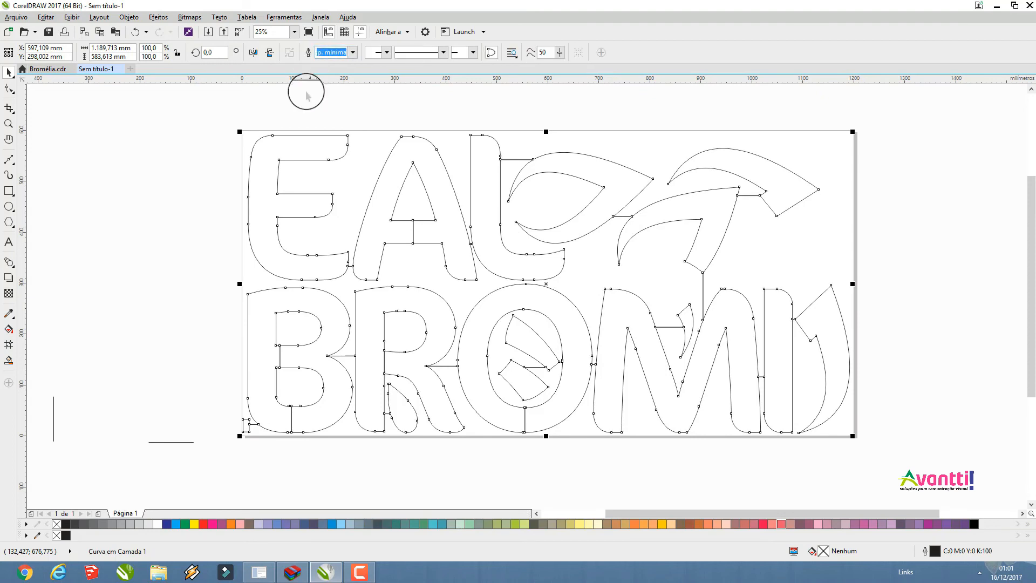
left_click(132, 429)
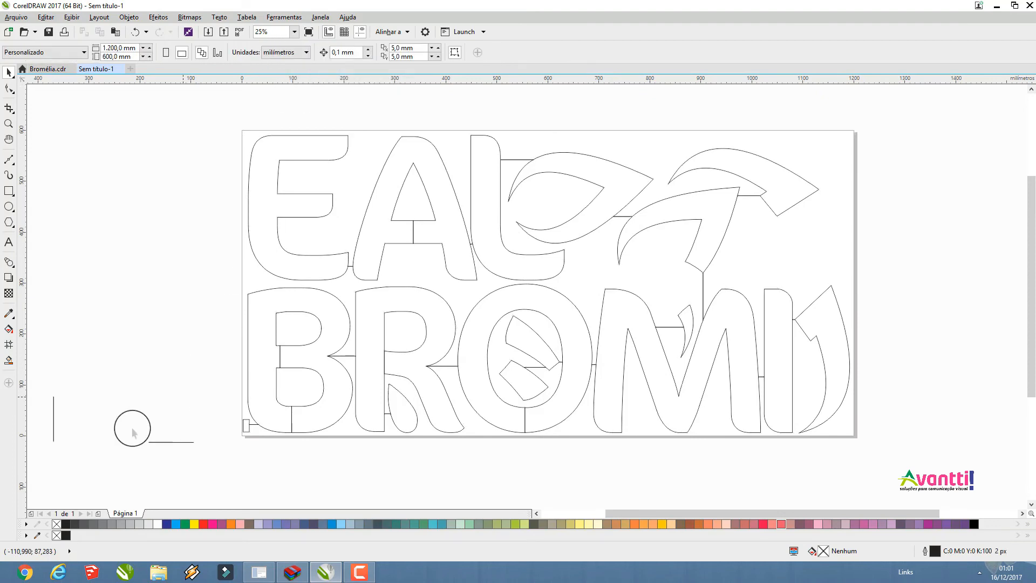
Delete the three leftover link lines lying outside the page
scroll(104, 356, "down", 2)
left_click_drag(64, 336, 144, 451)
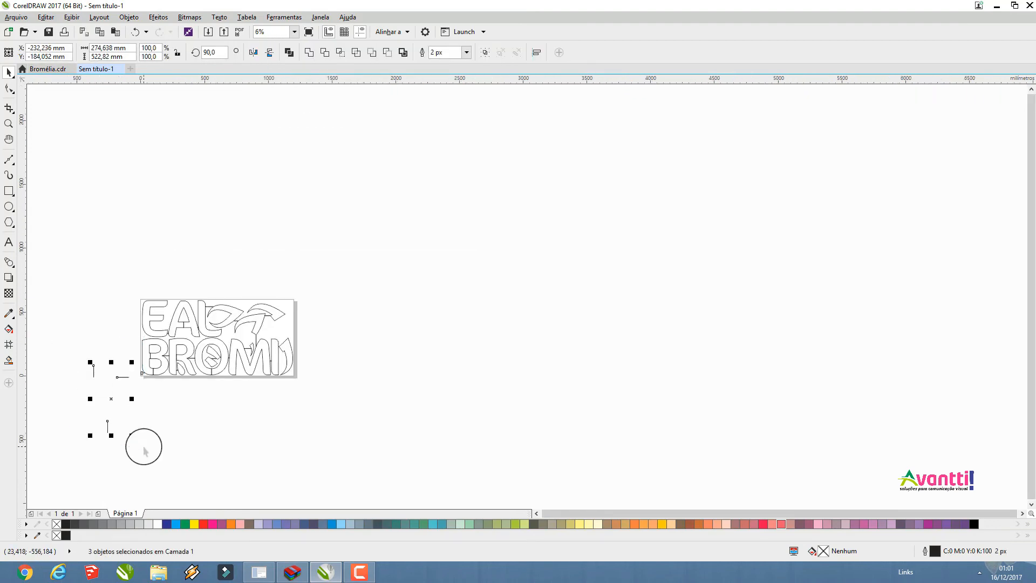
left_click(142, 448)
scroll(97, 316, "up", 3)
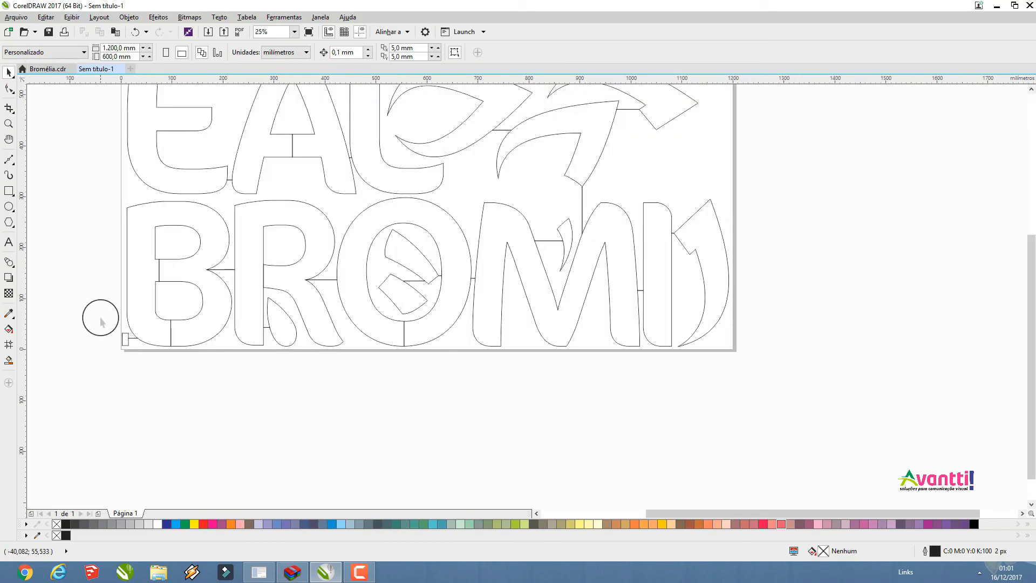
Locate the tiny stray bitmap above the page and delete it
double_click(8, 124)
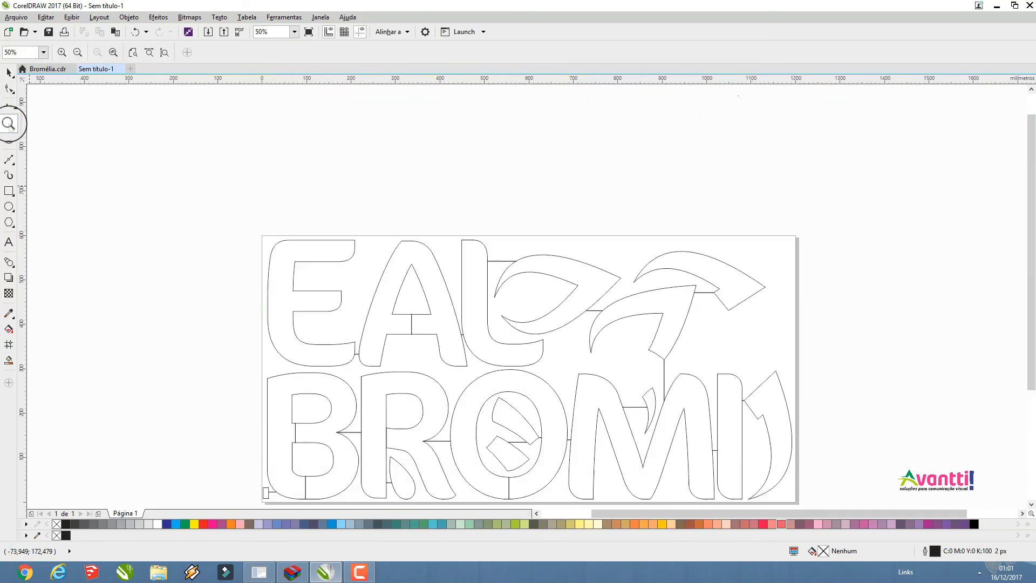
left_click(9, 72)
scroll(255, 234, "down", 3)
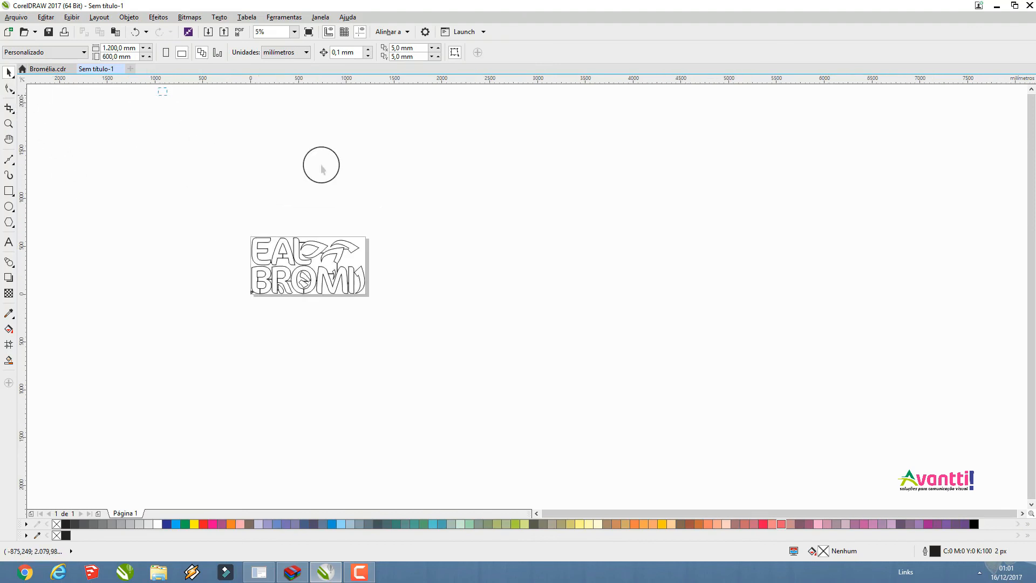
scroll(354, 208, "up", 4)
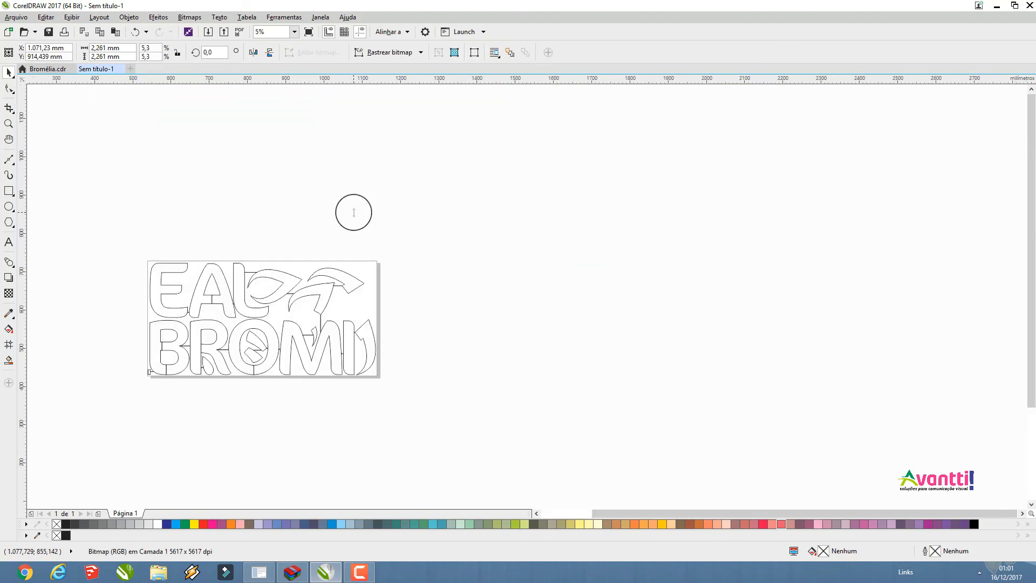
scroll(351, 195, "up", 2)
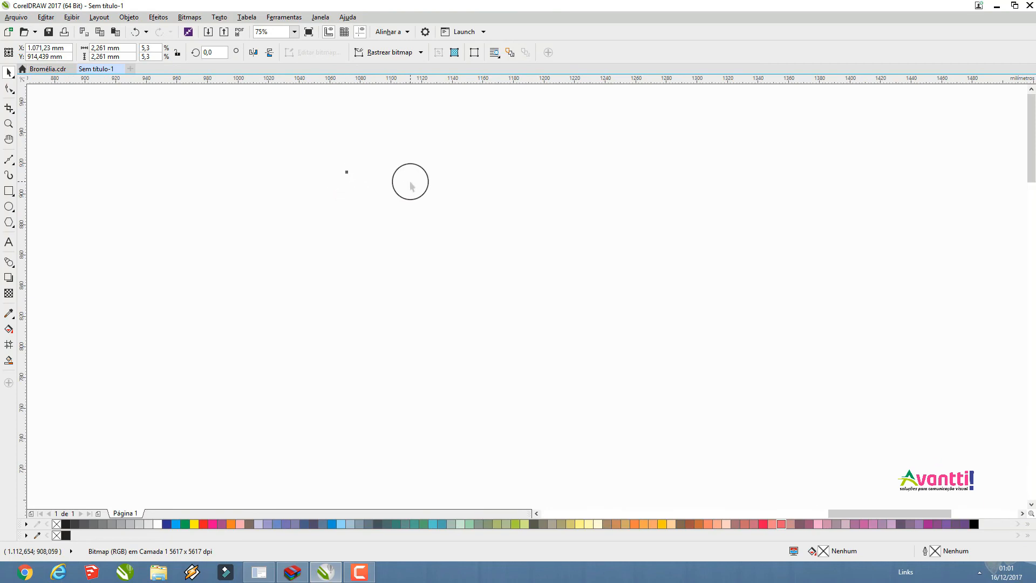
left_click(500, 295)
scroll(538, 229, "down", 2)
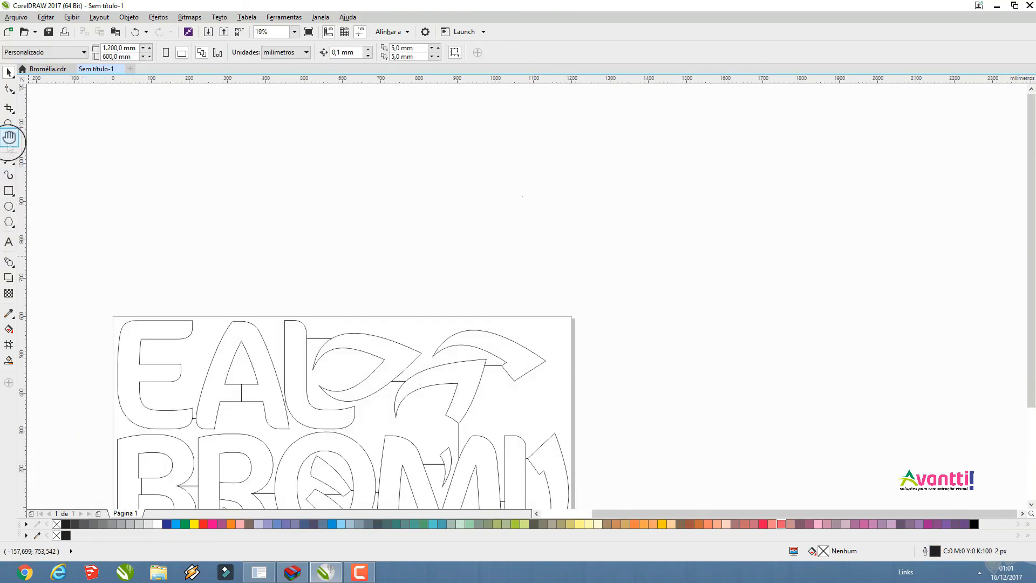
double_click(8, 124)
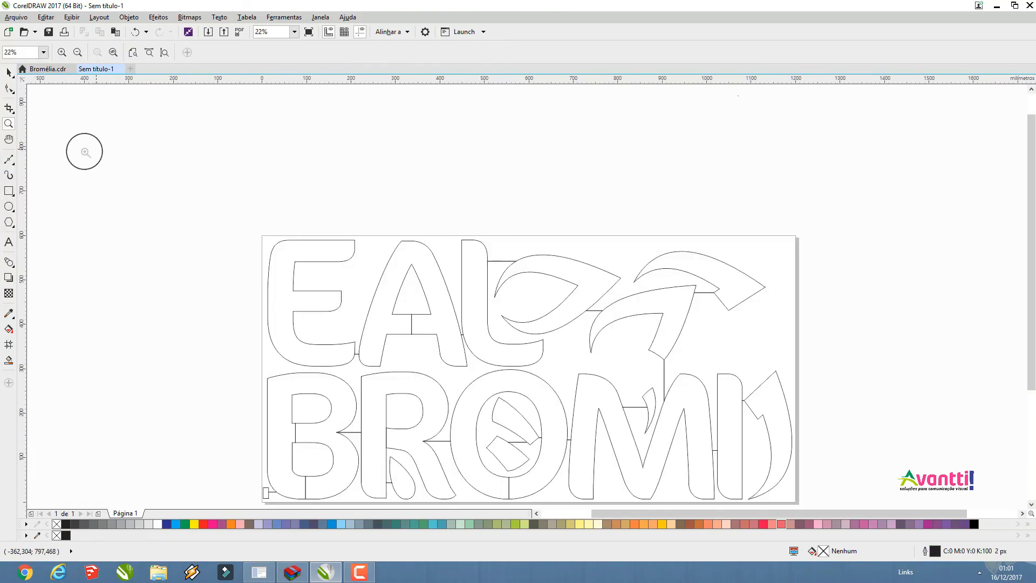
left_click(10, 71)
scroll(252, 302, "down", 4)
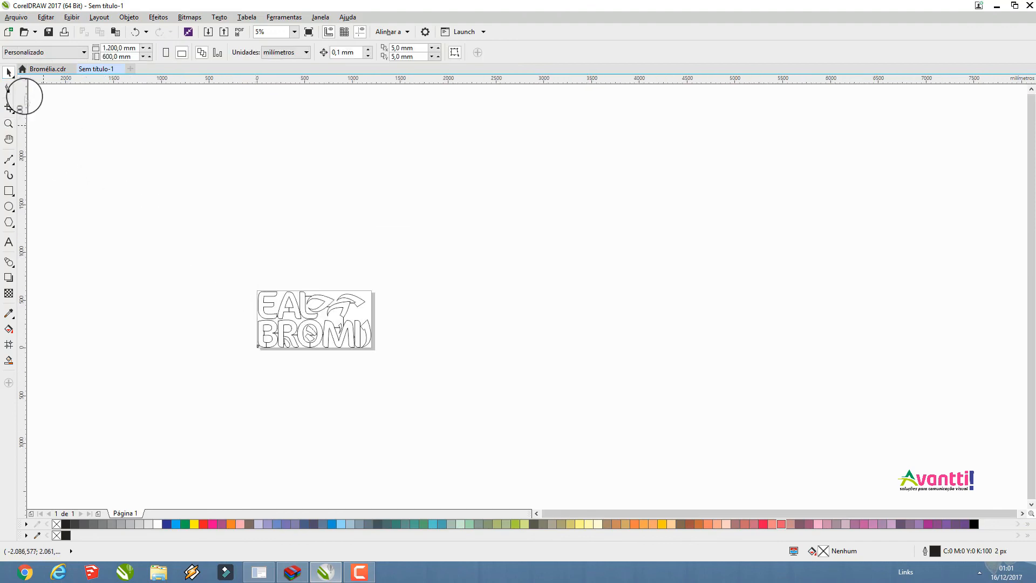
left_click_drag(180, 120, 578, 294)
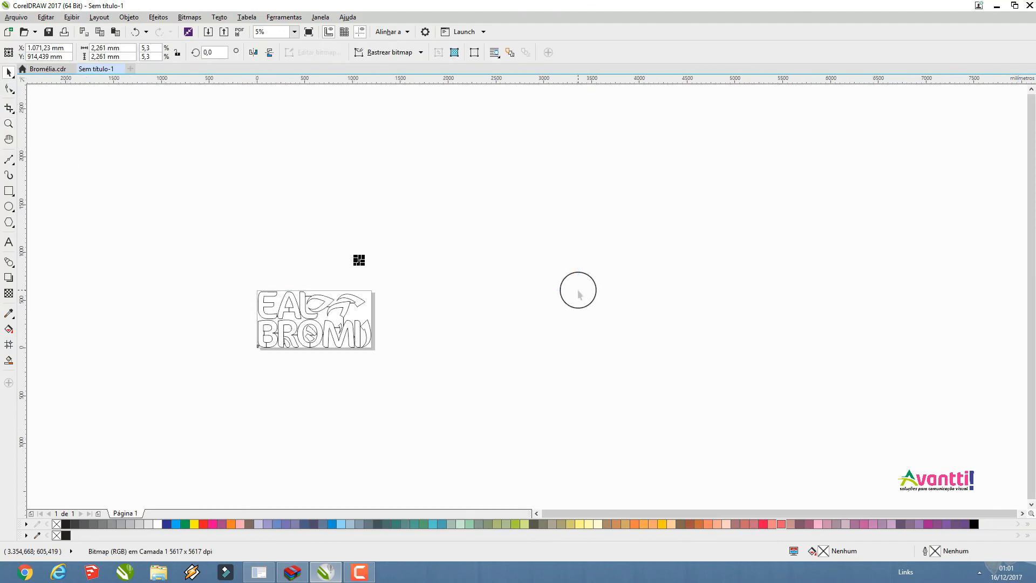
key("Delete")
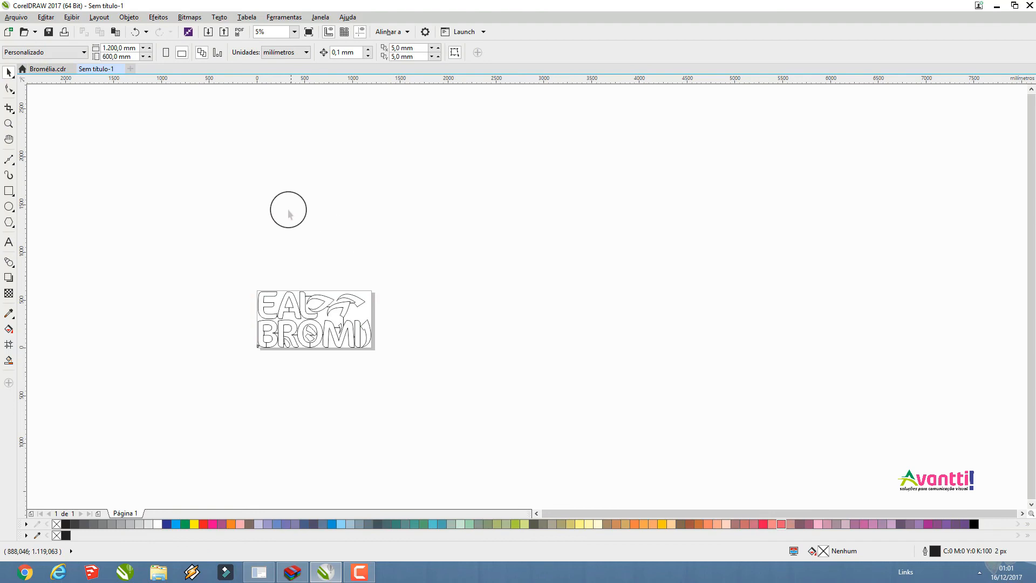
double_click(7, 123)
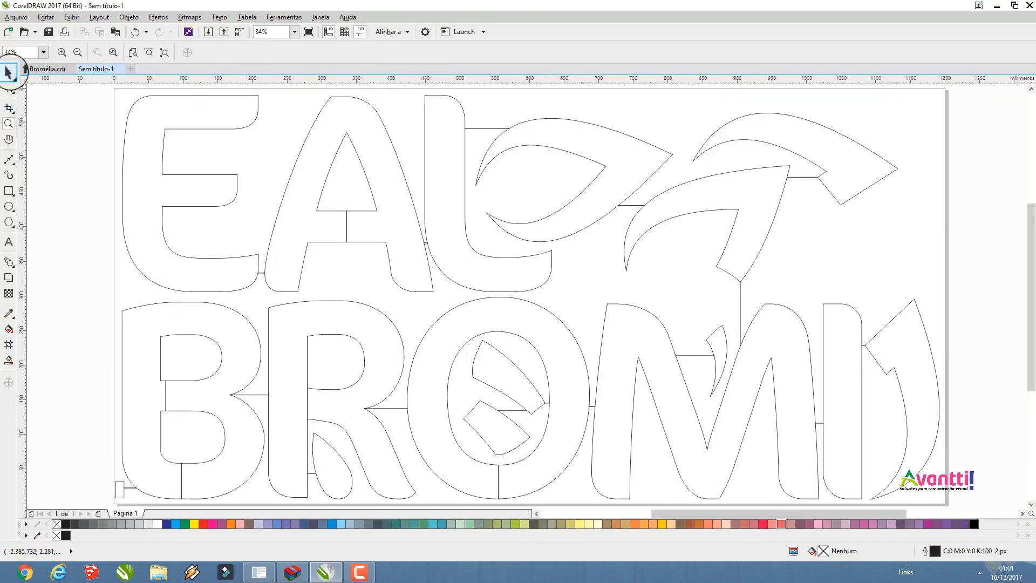
left_click(8, 72)
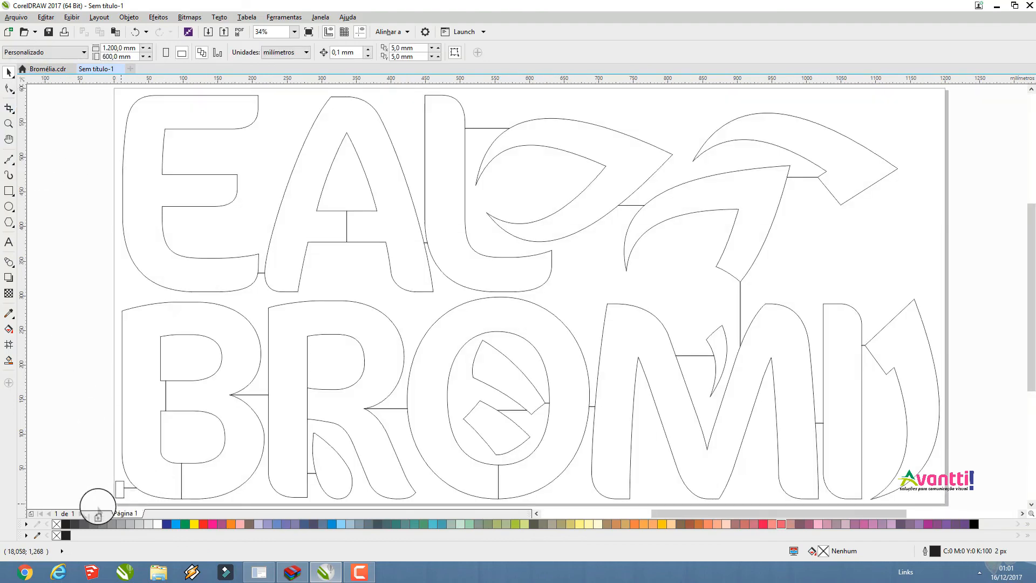
left_click_drag(115, 491, 119, 497)
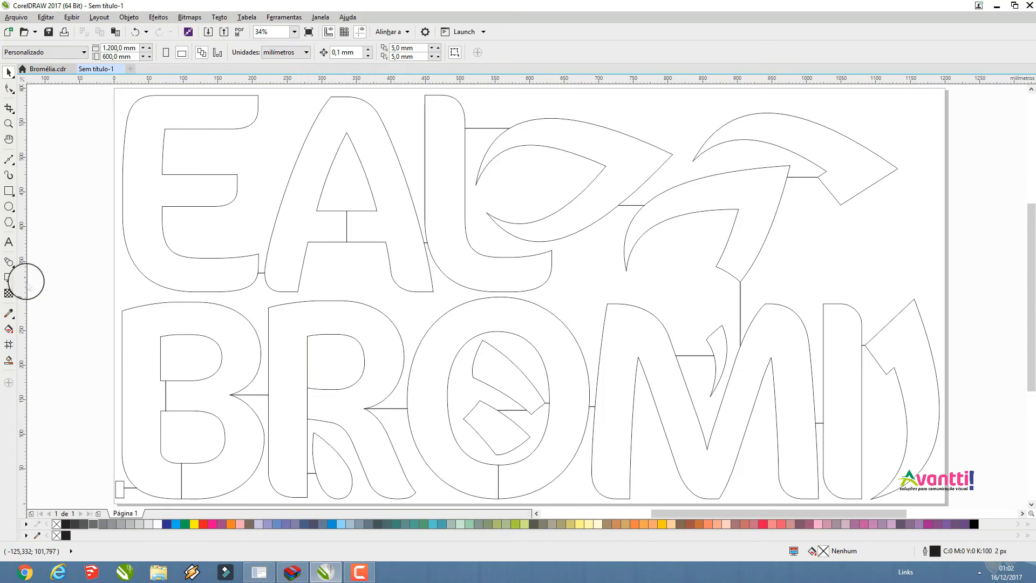
Export the outline to the desktop as a DXF - AutoCAD file named Bromelia, using version AutoCAD 2008-2013, millimetre units and text as curves
left_click(16, 18)
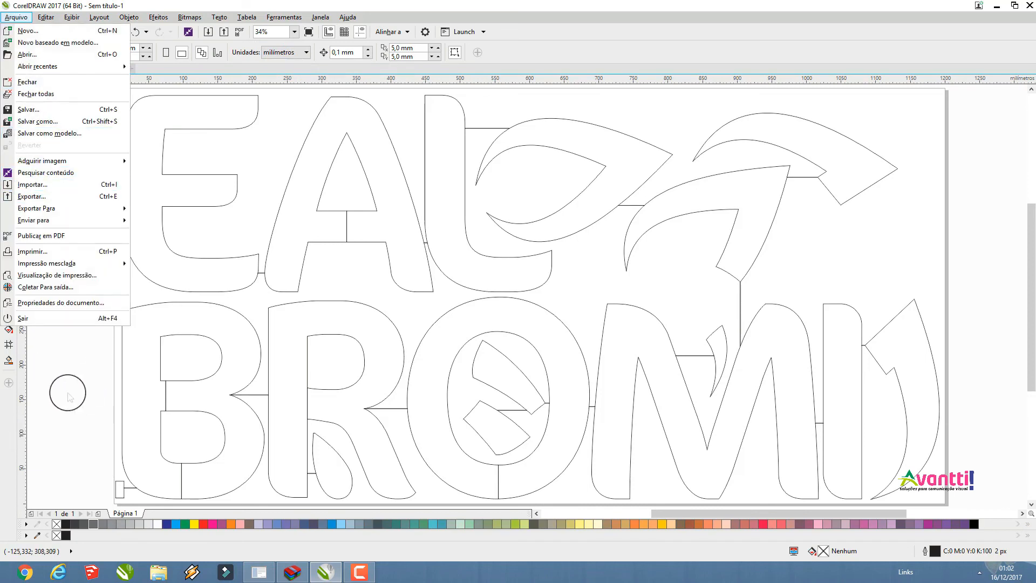
left_click(67, 394)
left_click(223, 31)
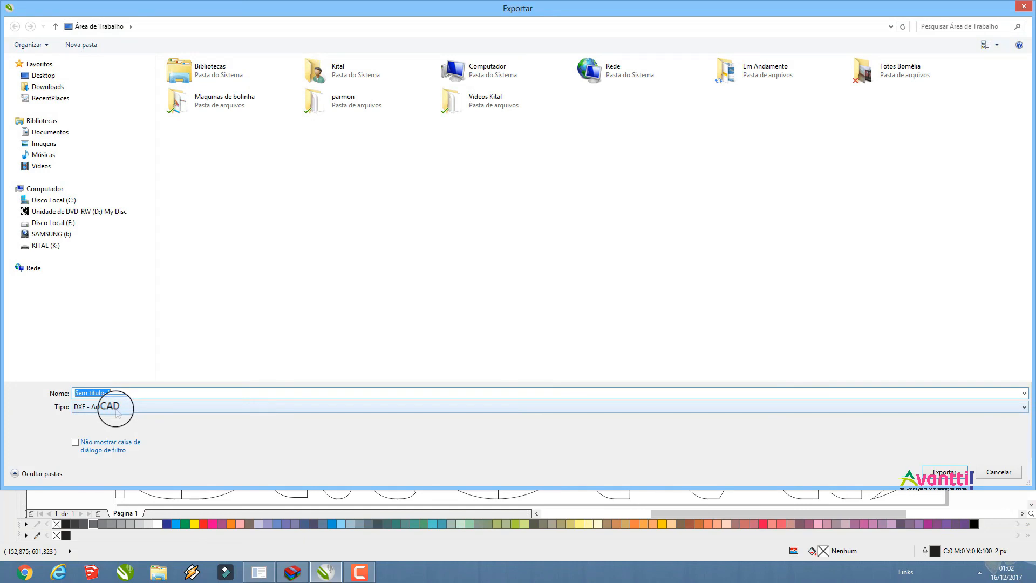
type("Bro")
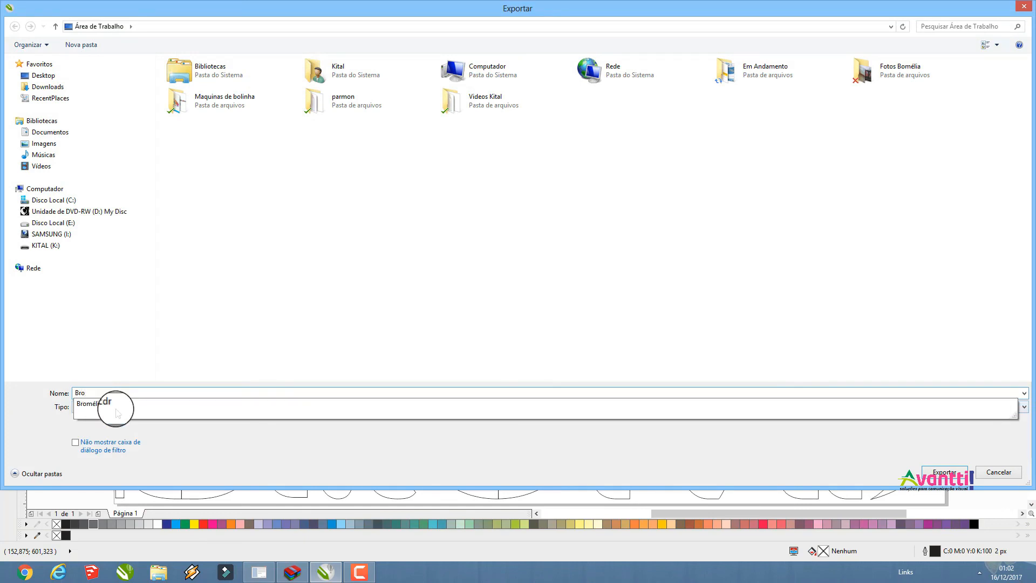
type("melia")
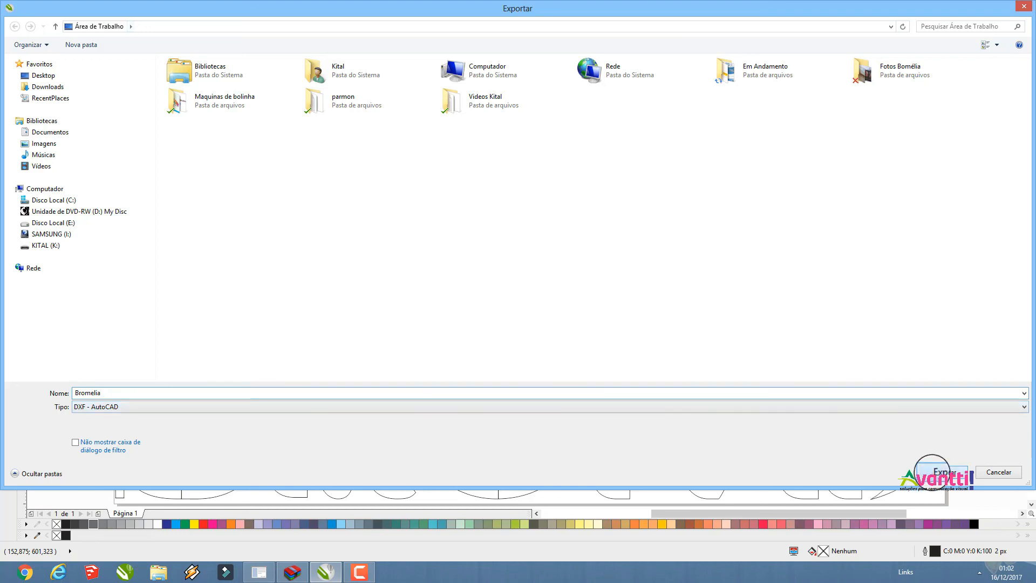
left_click(933, 471)
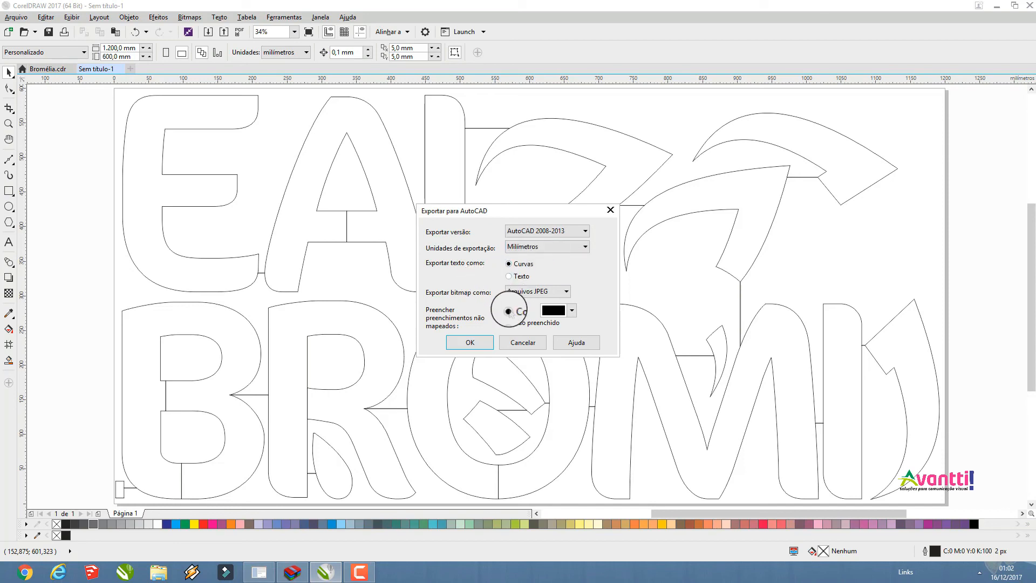
left_click(487, 342)
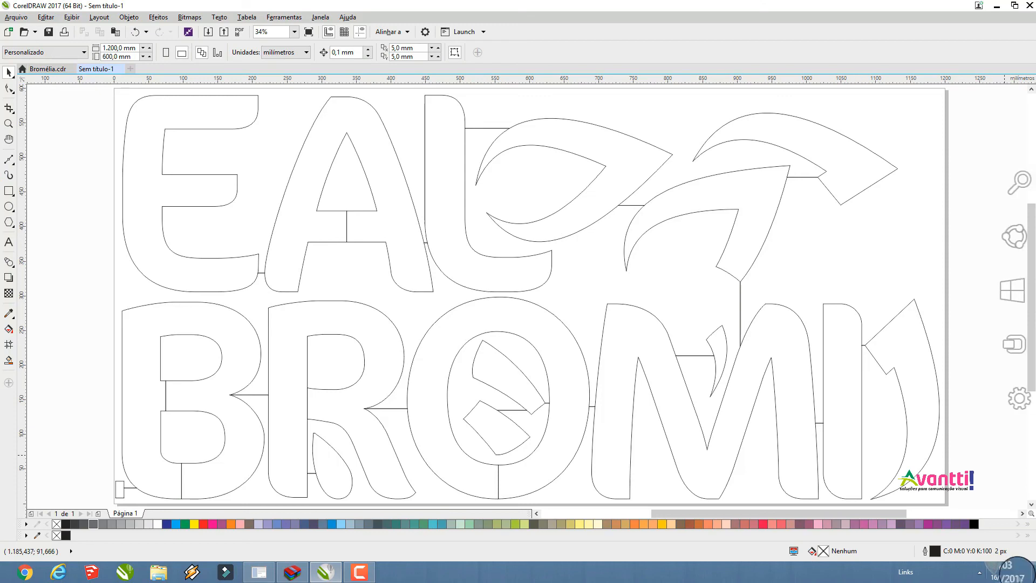
left_click(1034, 581)
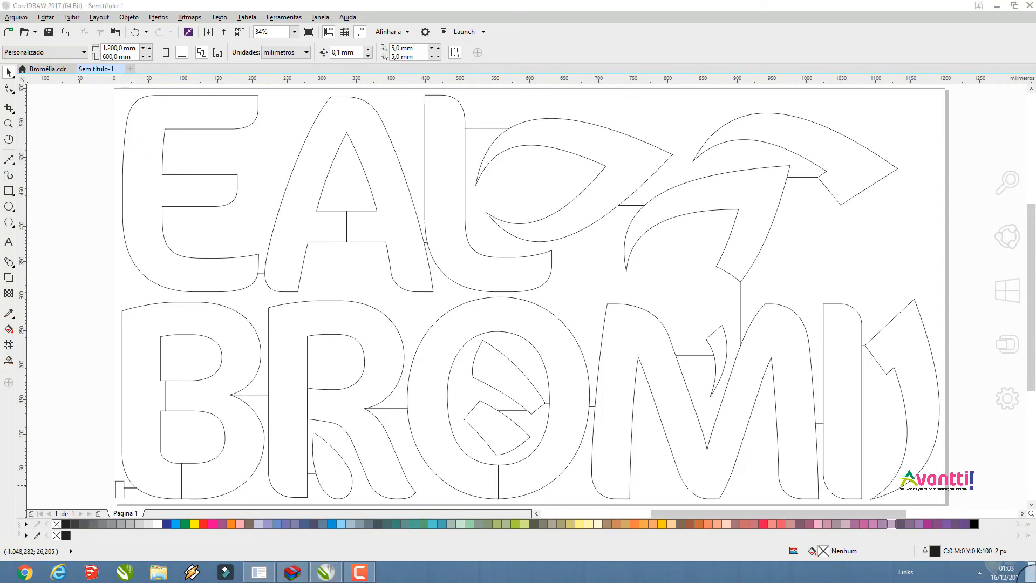